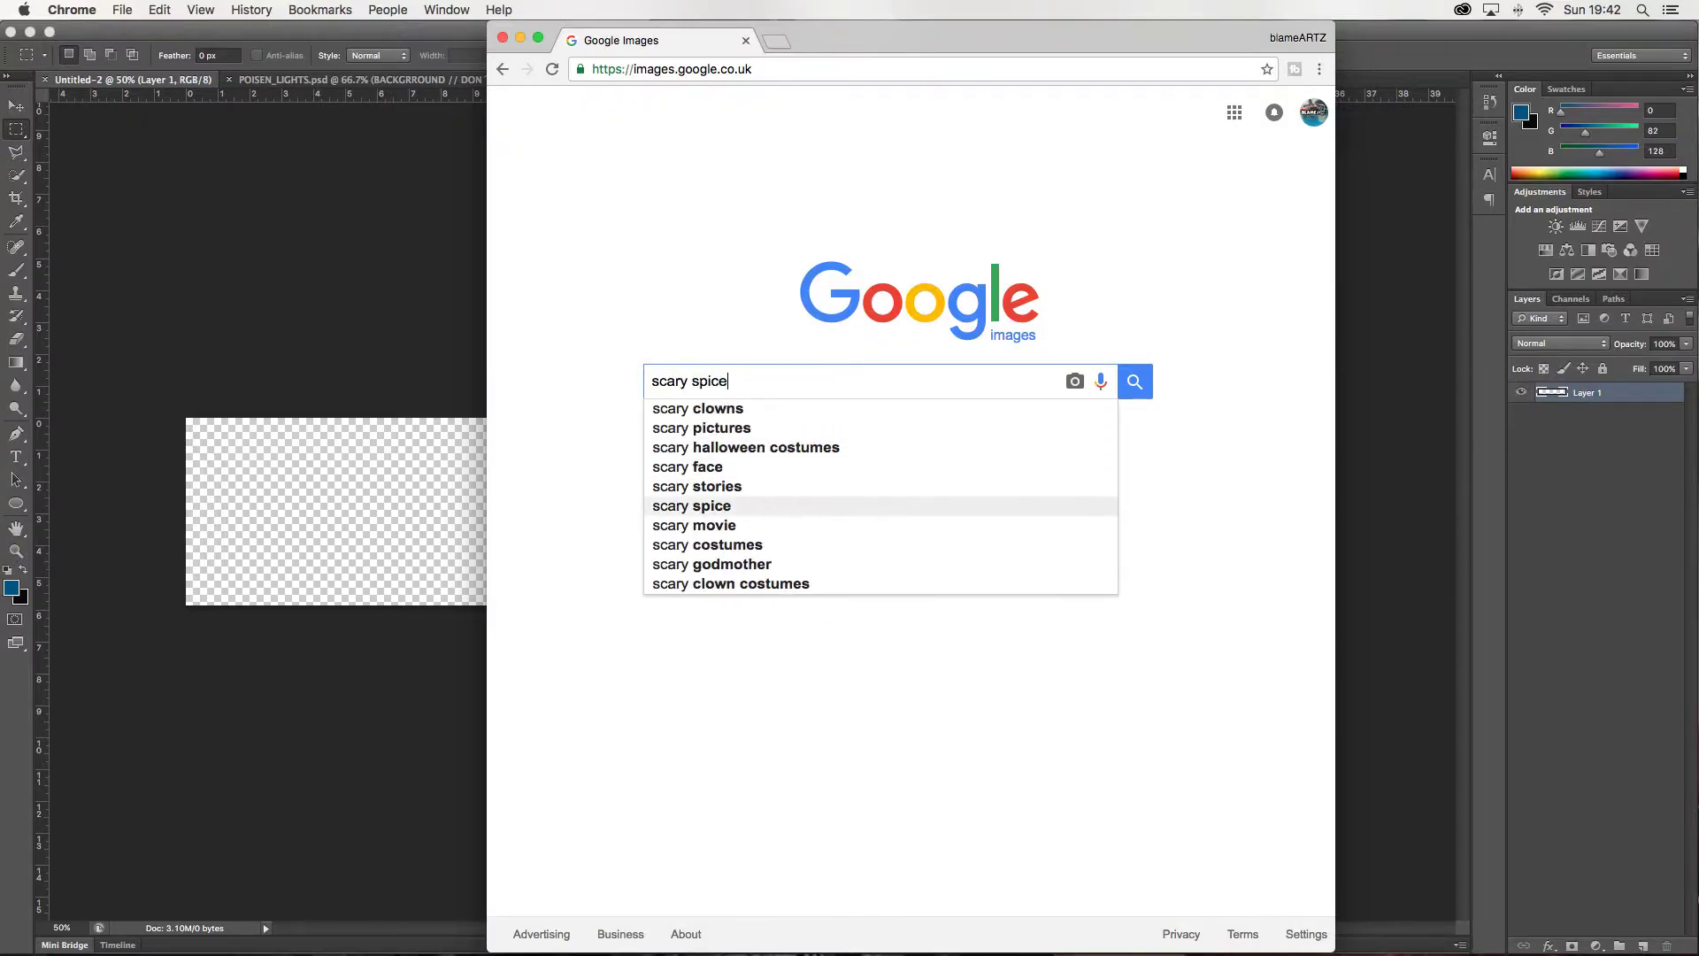
- Search Google Images for scary backgrounds and browse several result previews
key(Return)
scroll(911, 531, down, 5)
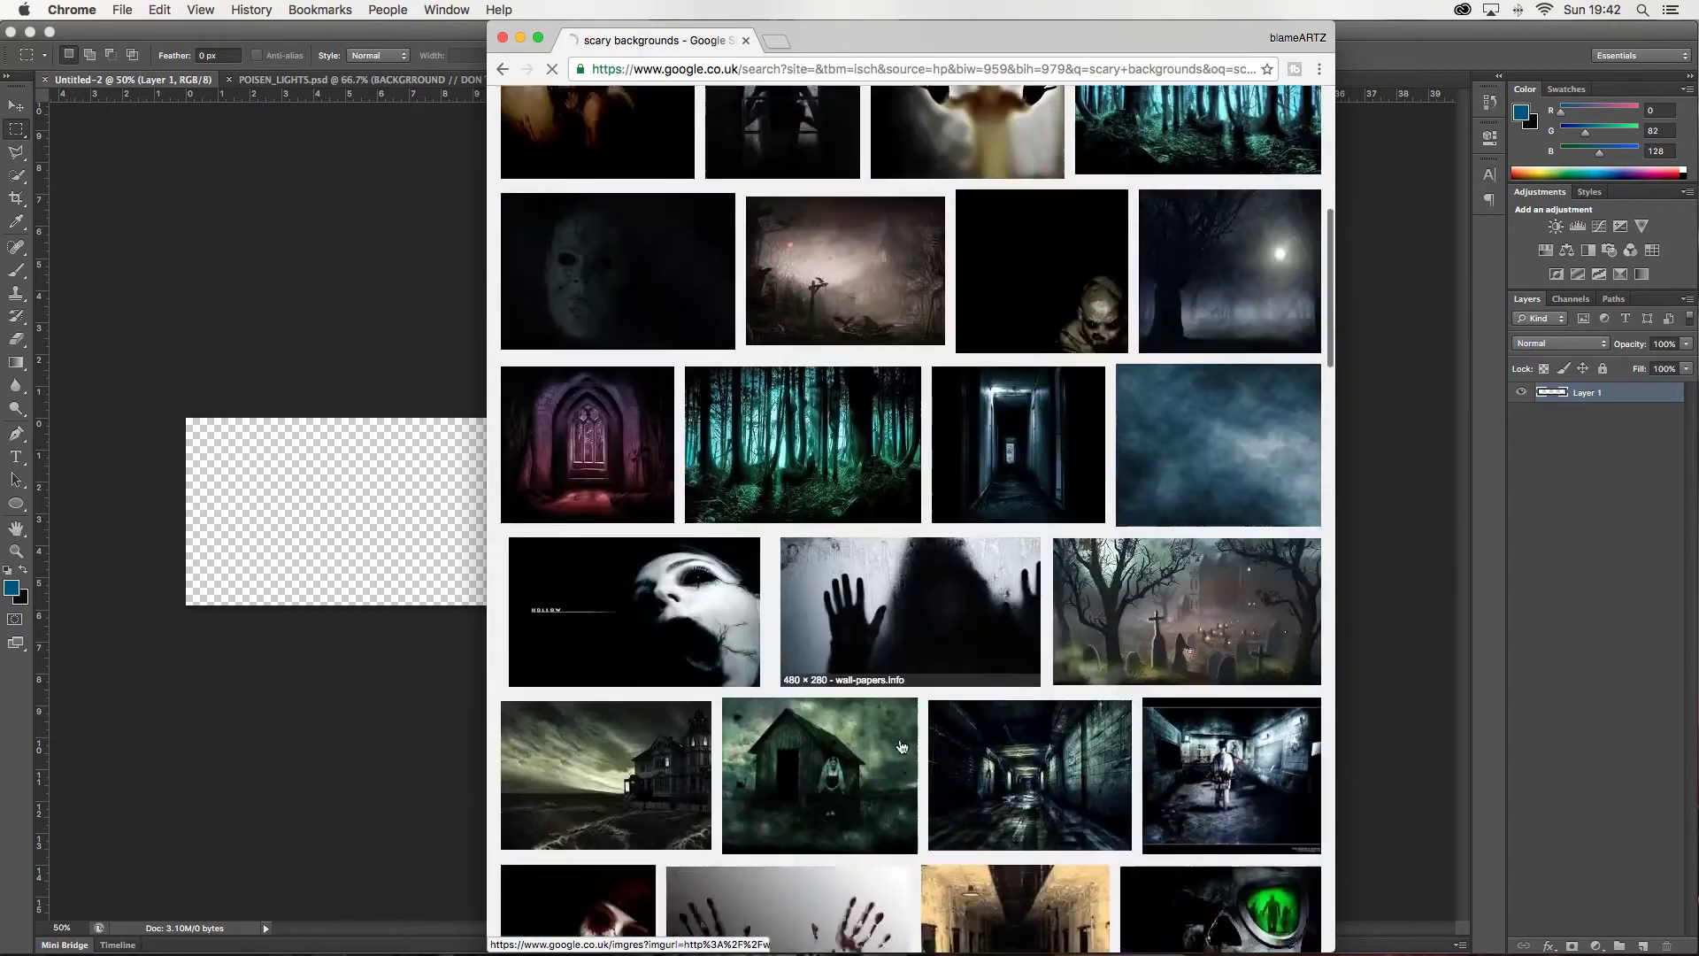
scroll(912, 531, down, 5)
scroll(911, 530, down, 5)
click(787, 613)
key(Escape)
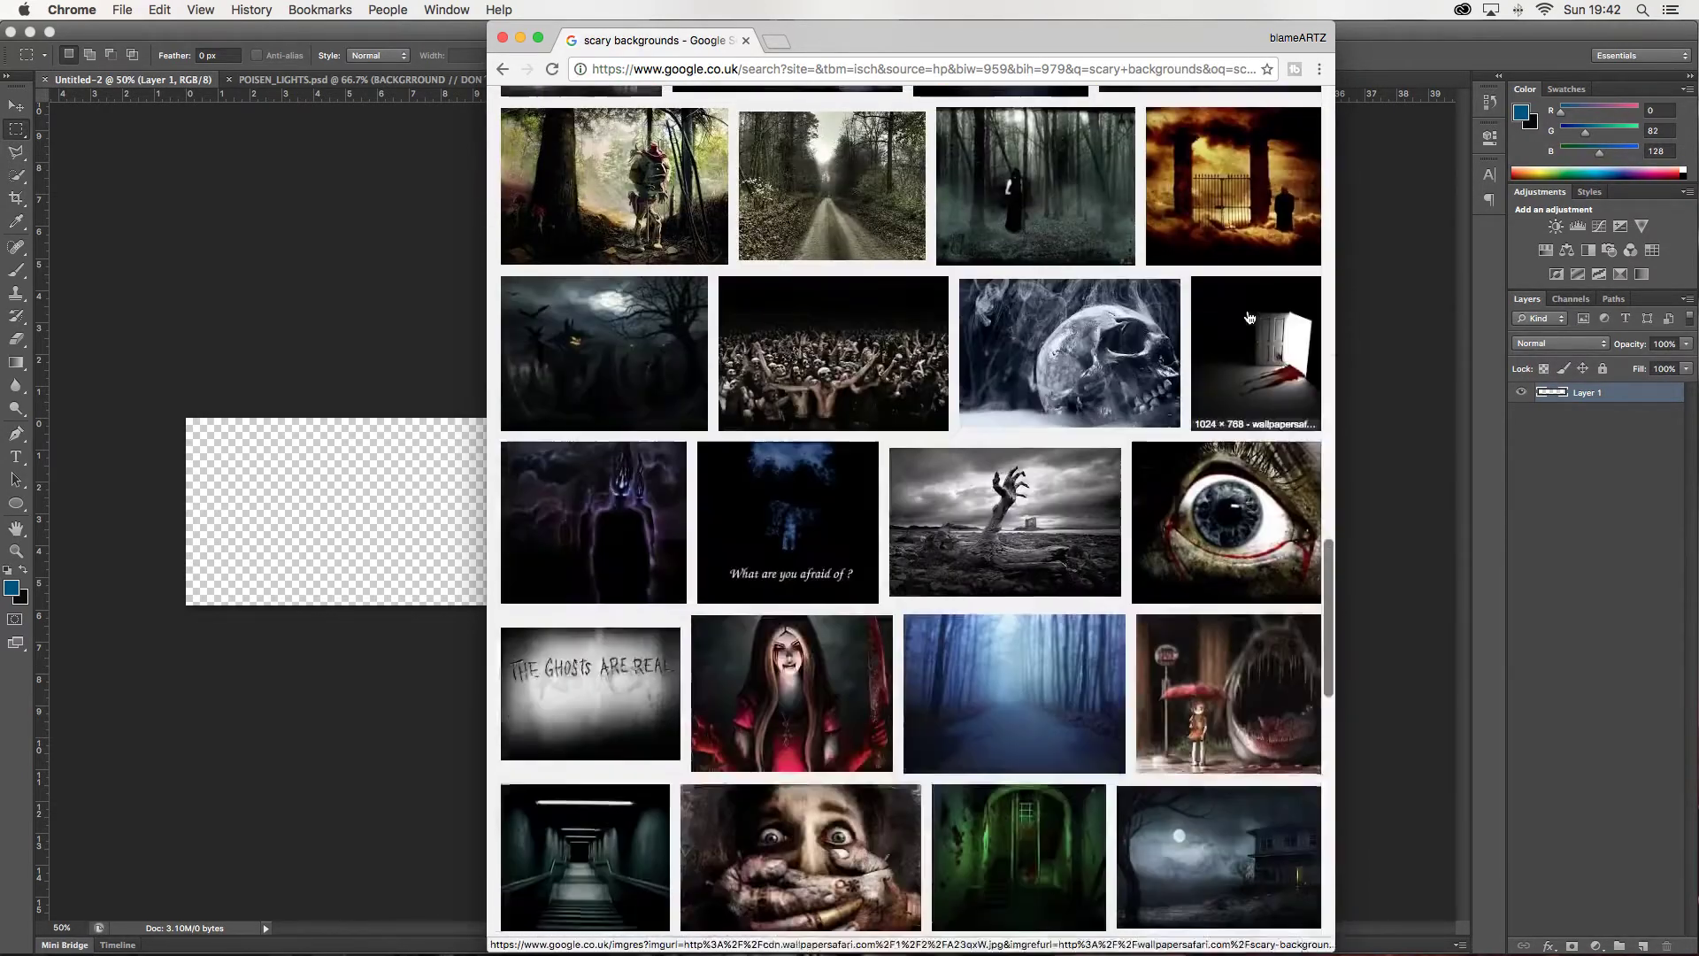
scroll(916, 653, down, 5)
scroll(917, 653, down, 5)
click(667, 478)
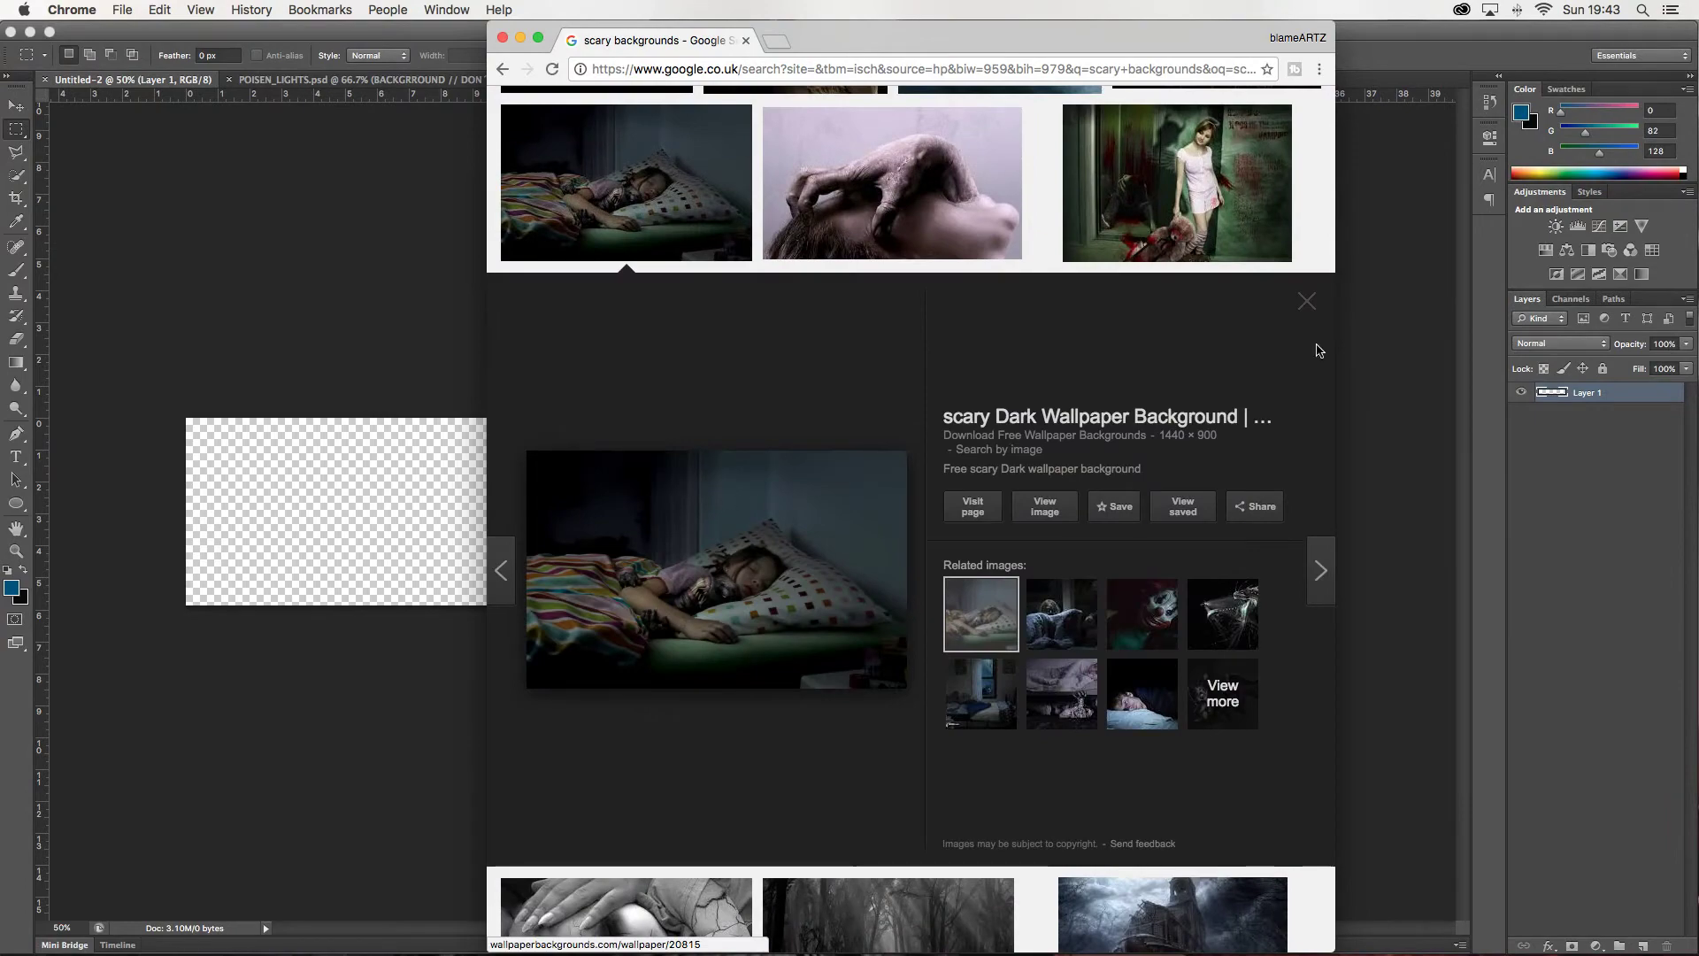
key(Escape)
scroll(912, 531, down, 5)
scroll(911, 531, down, 5)
click(672, 424)
- Open the moonlit pumpkin scene image in a new browser tab
click(354, 465)
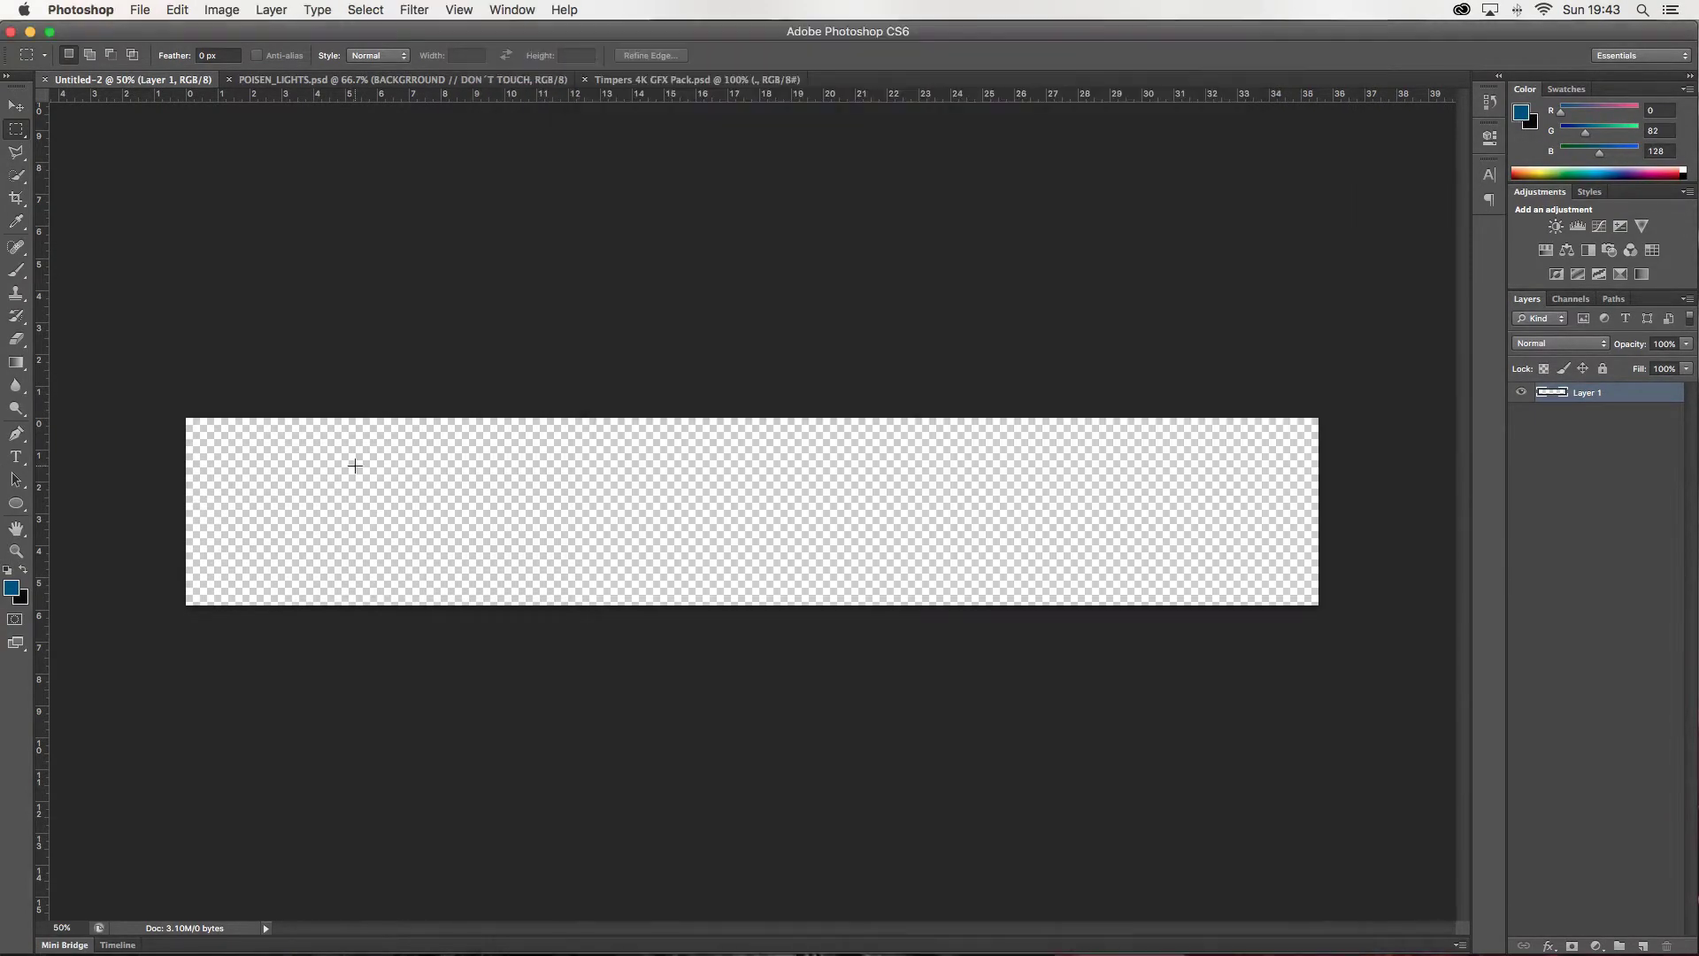
click(999, 929)
key(super+w)
right_click(851, 585)
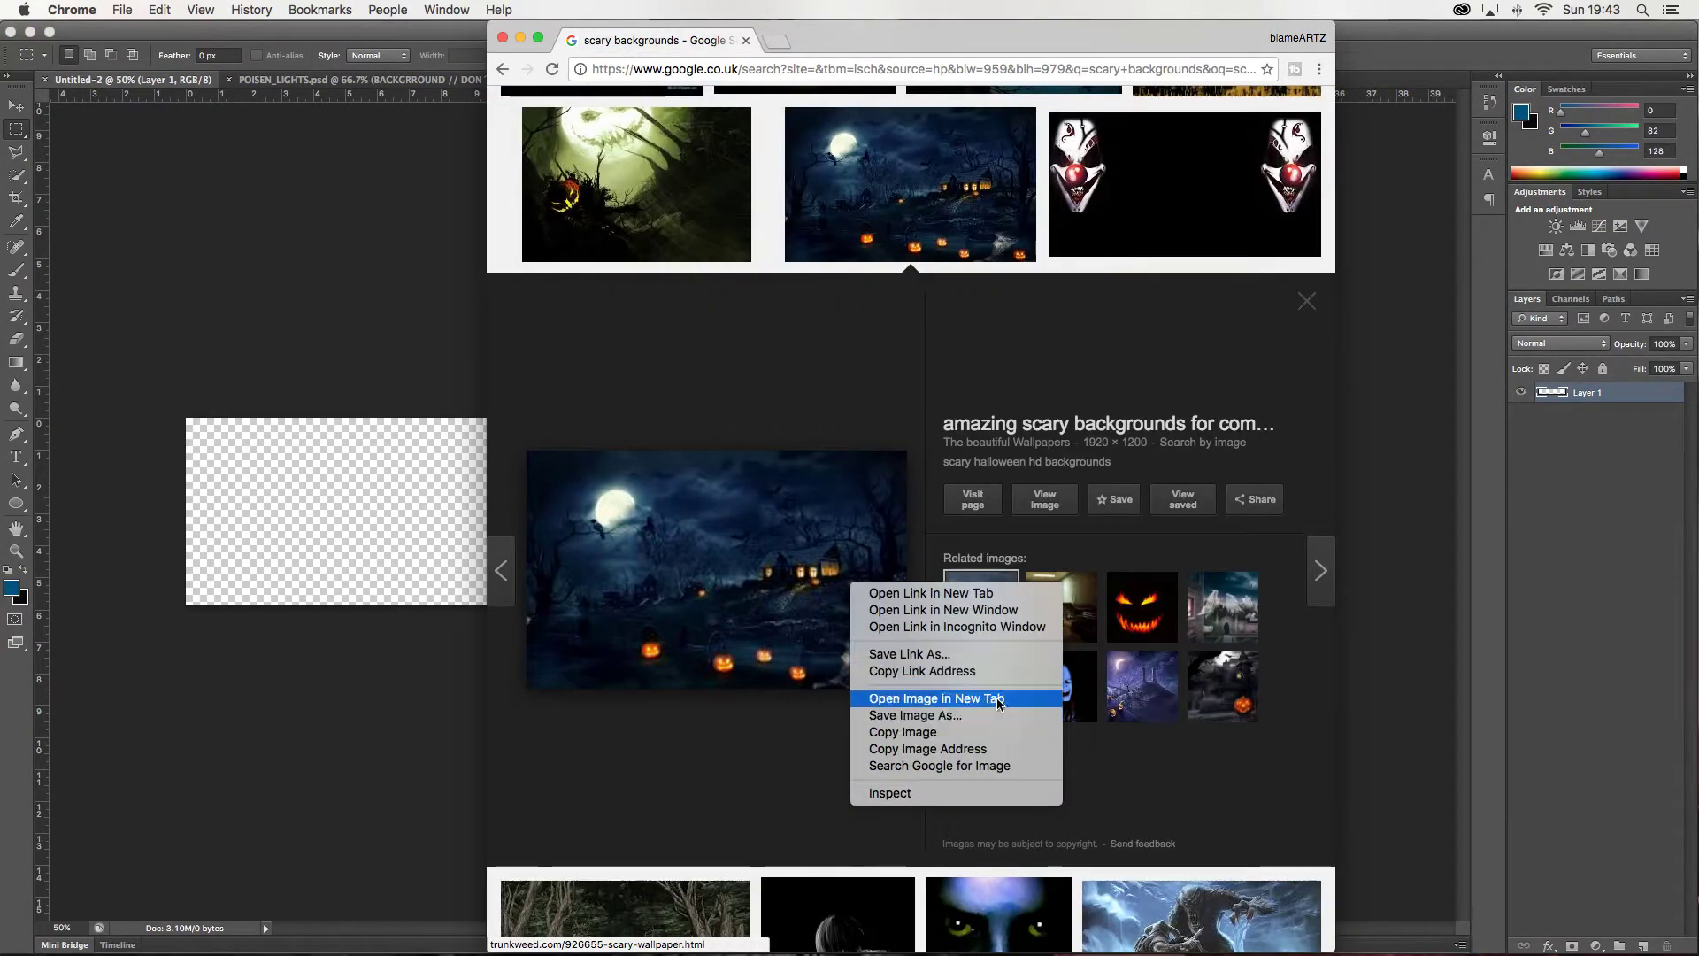
click(998, 699)
- Drag the night-scene image into the banner, then discard the undersized placement
mouse_move(708, 151)
mouse_down()
mouse_move(292, 495)
mouse_move(1187, 788)
mouse_up()
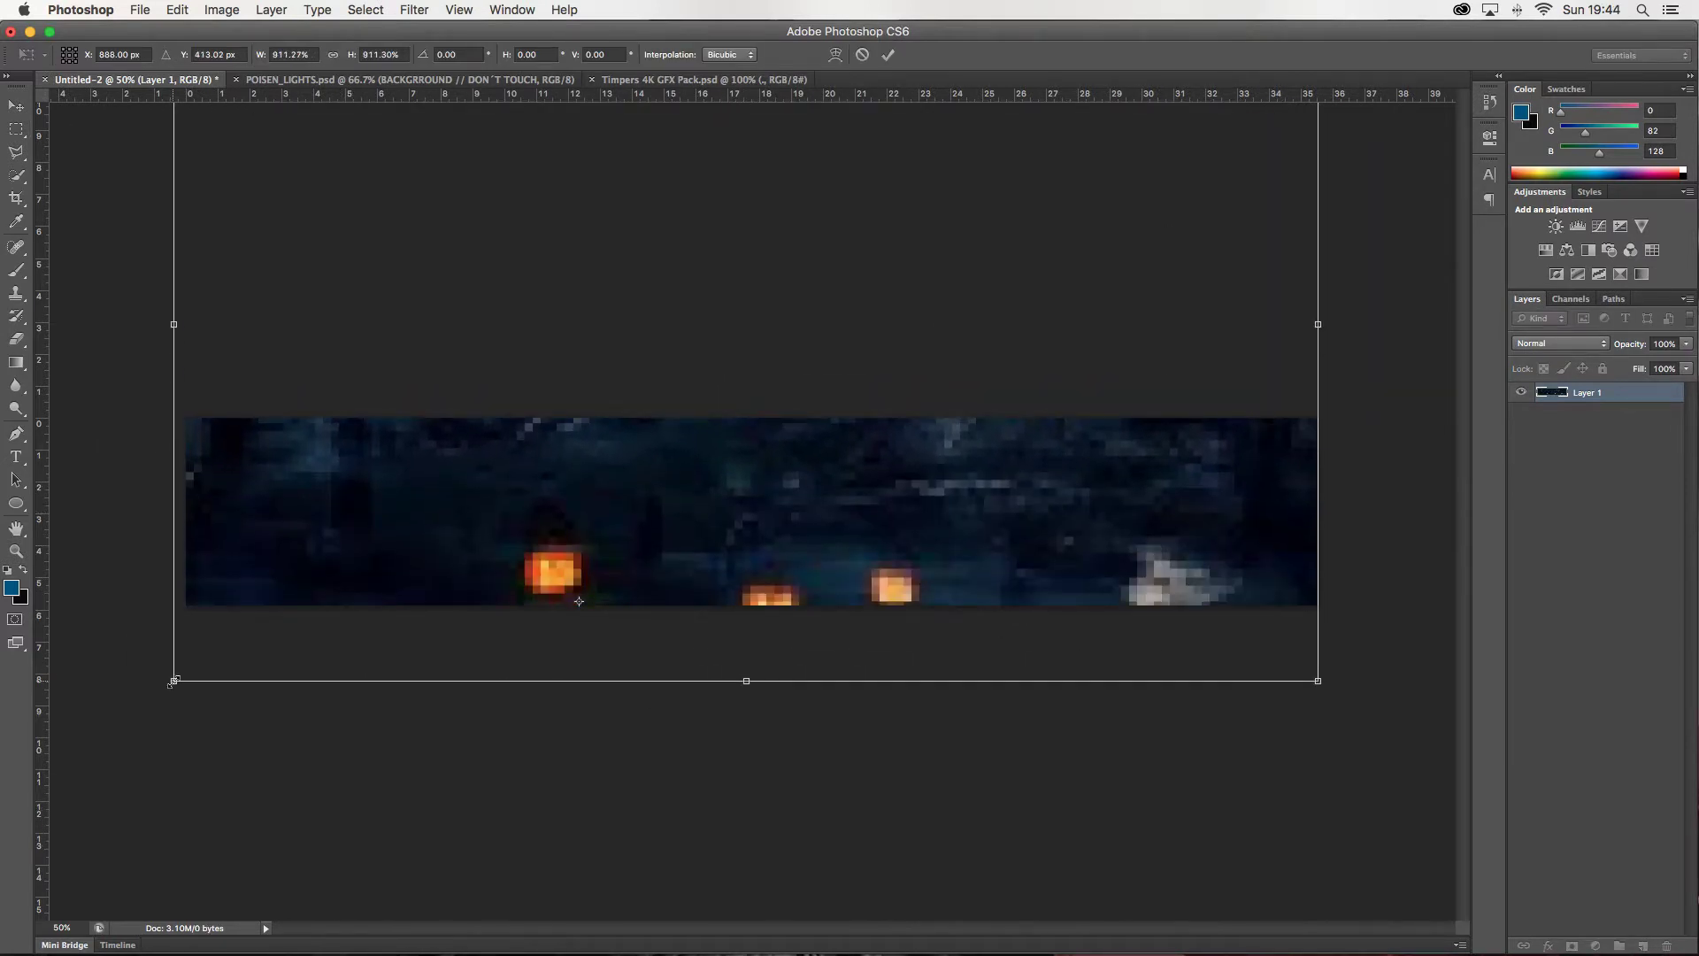
drag(579, 601, 724, 238)
key(Escape)
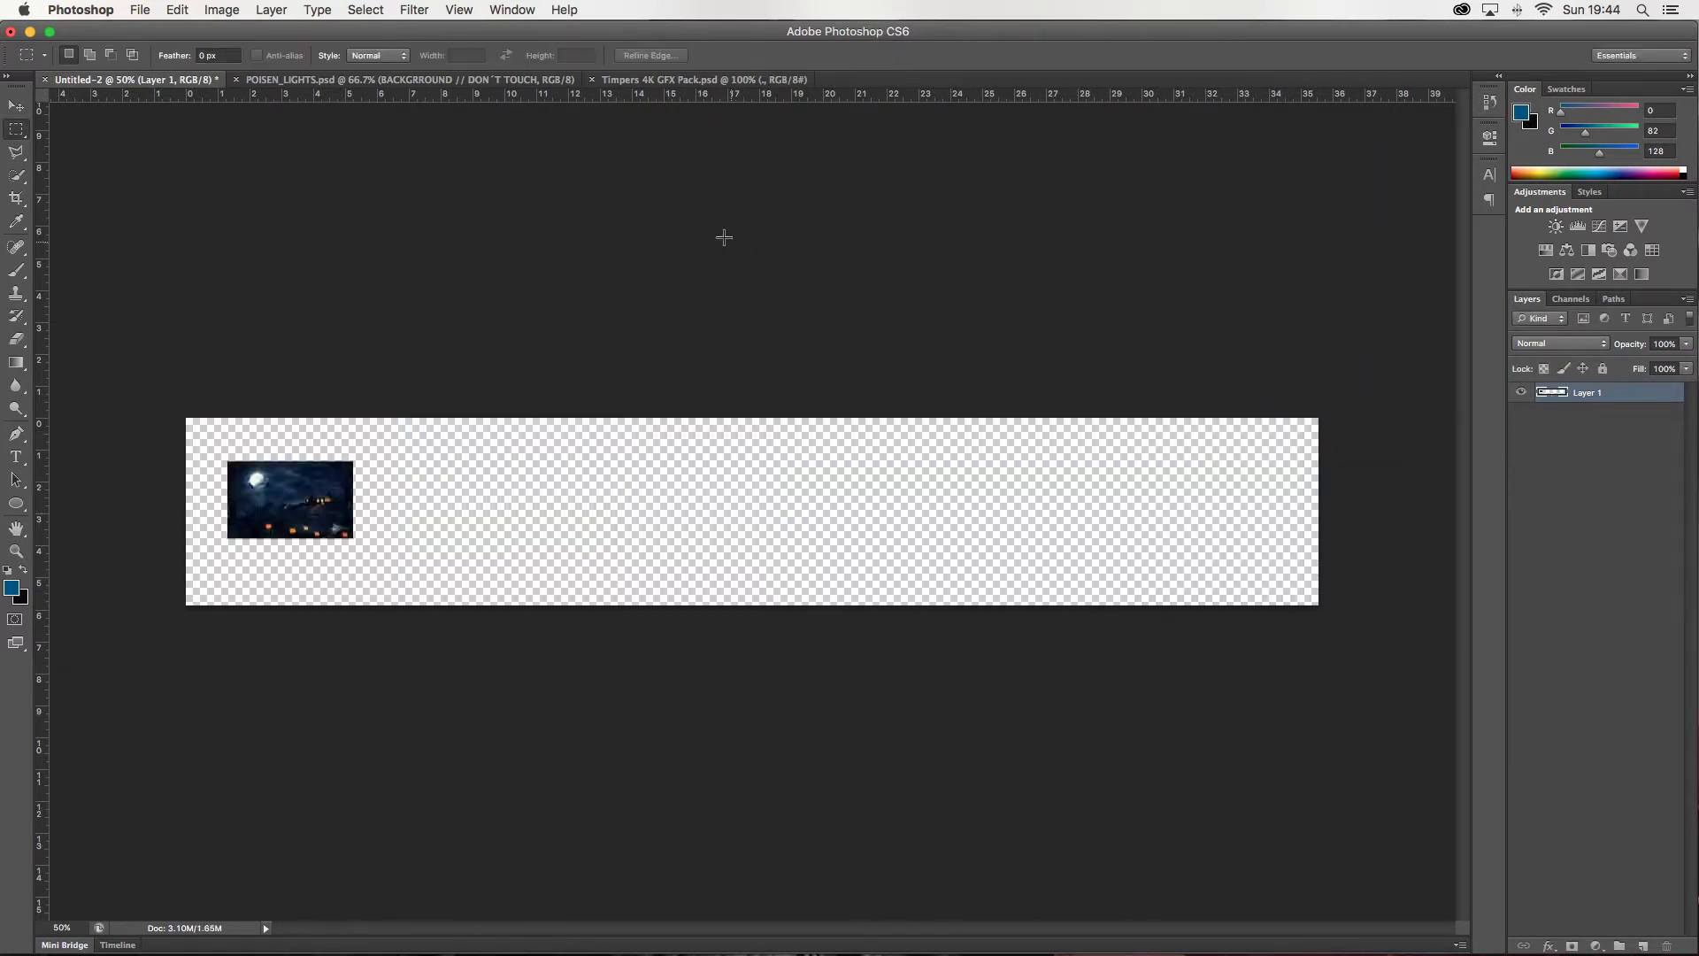
key(BackSpace)
right_click(889, 644)
- Place the haunted-house night scene over the banner's right part and erase its left edge
mouse_move(707, 575)
mouse_down()
mouse_move(808, 547)
mouse_move(1282, 595)
mouse_up()
drag(918, 367, 778, 301)
key(Return)
key(e)
click(1016, 332)
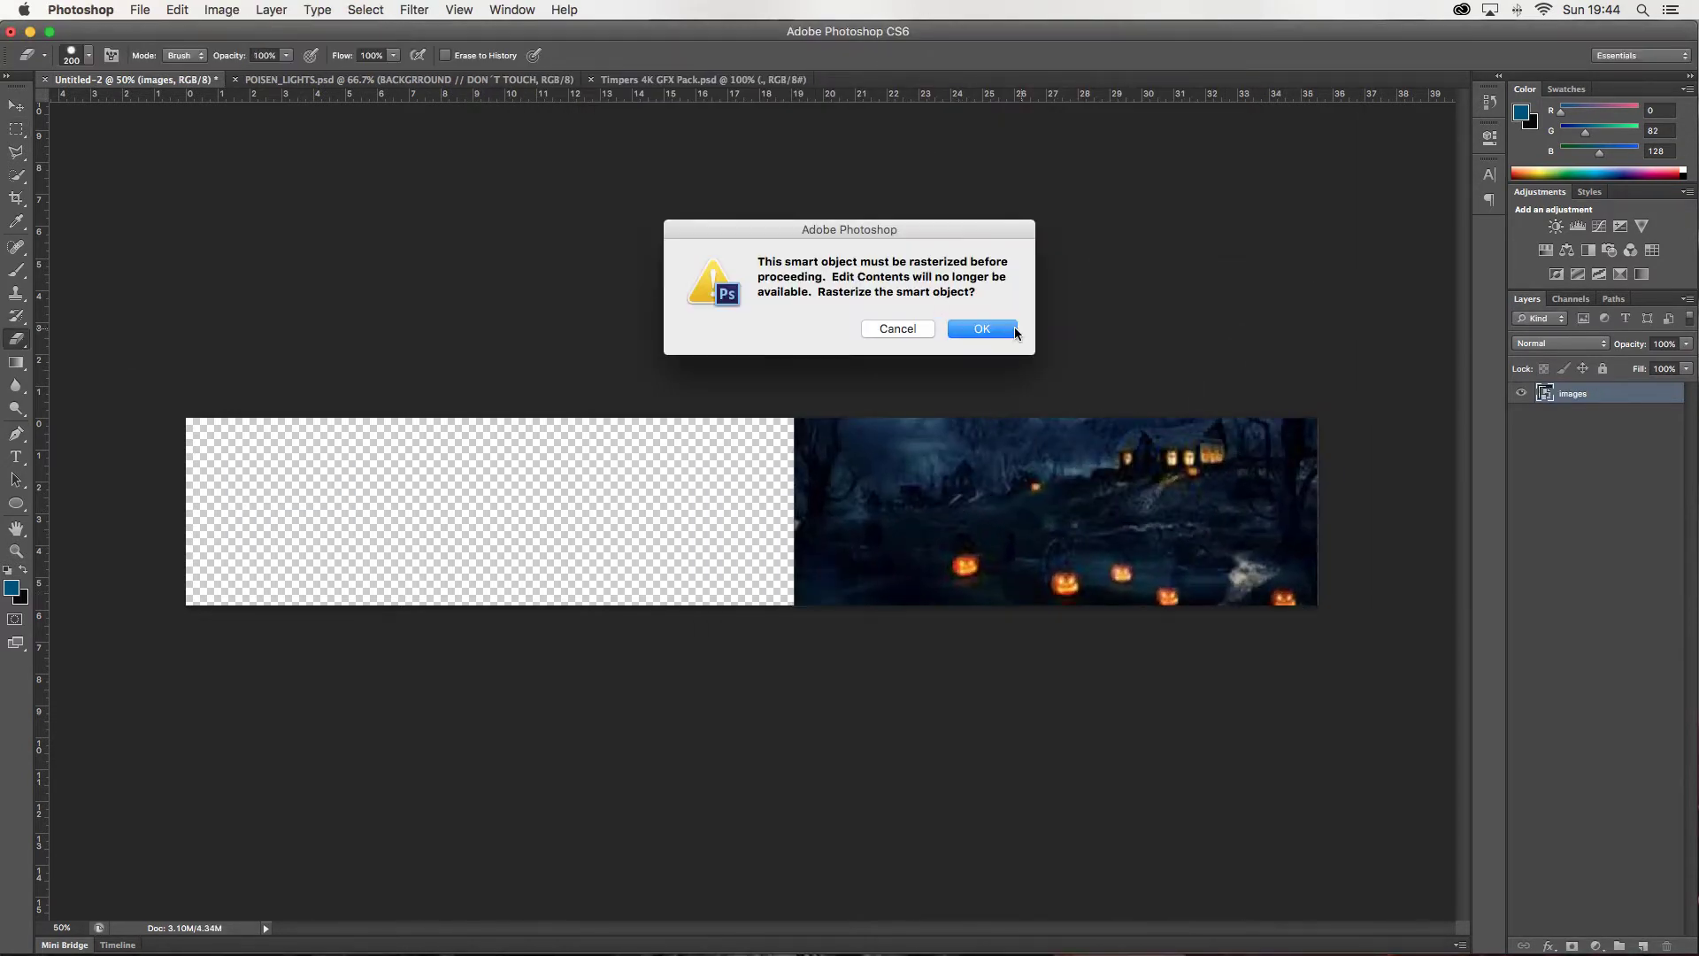
drag(786, 420, 786, 560)
- Drag the purple pumpkin stairway image from Chrome into the banner, scaled to banner height
click(1184, 936)
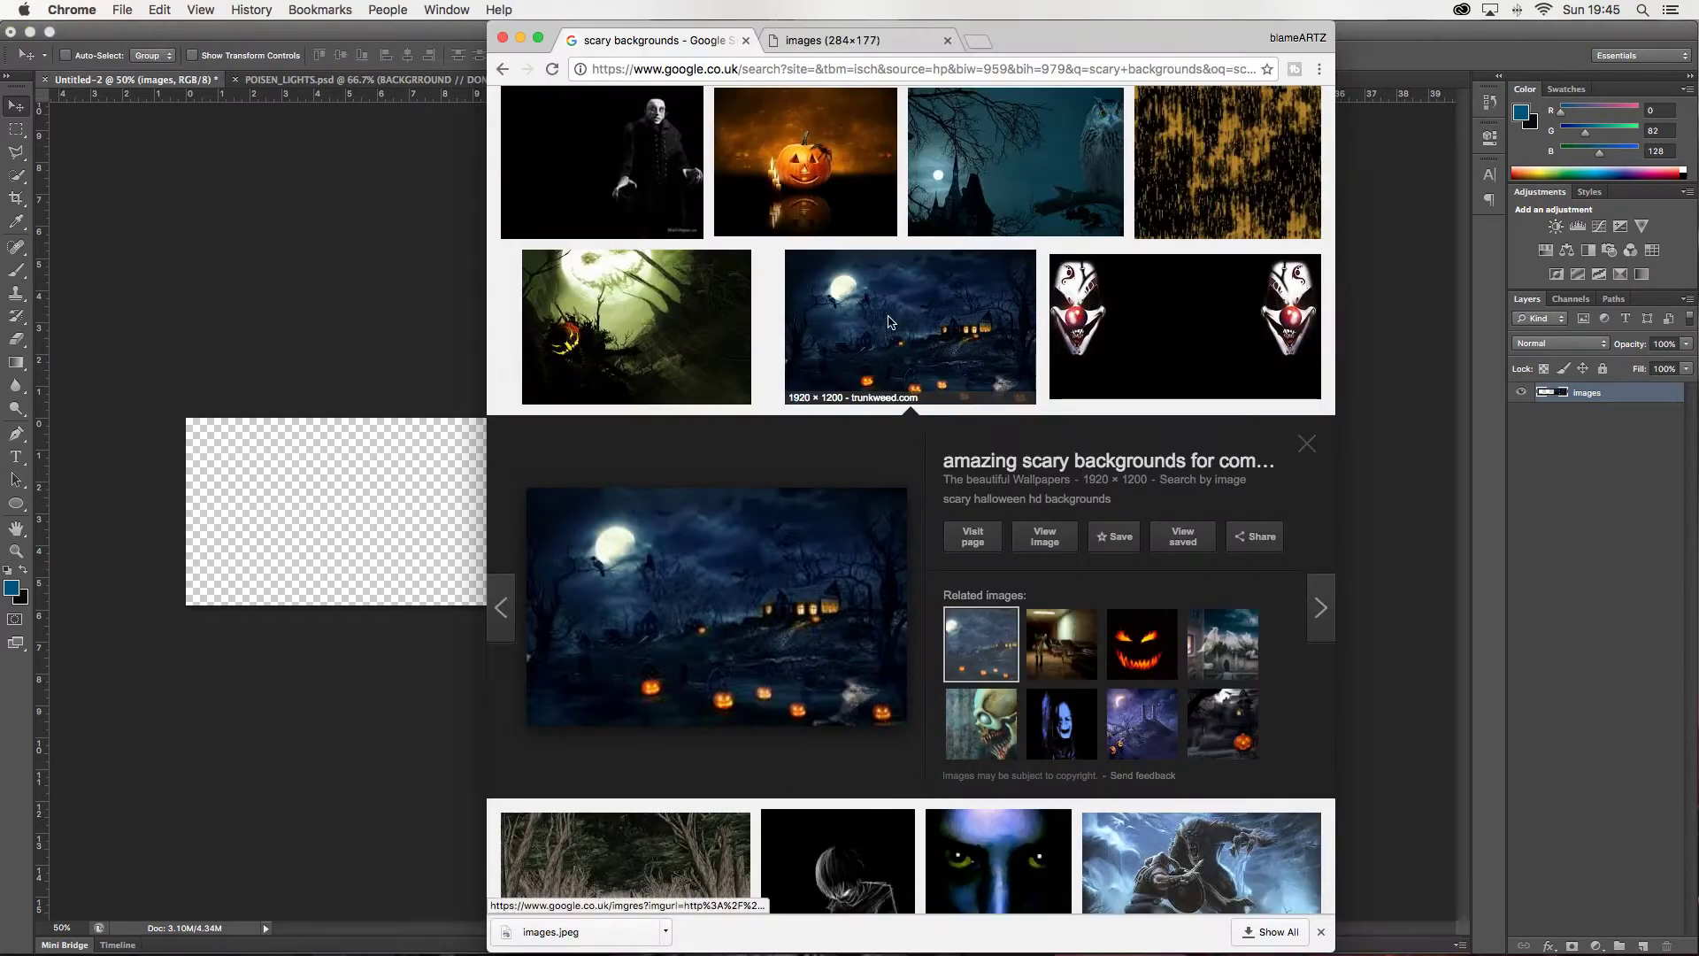
scroll(896, 341, down, 5)
scroll(896, 340, down, 10)
click(625, 839)
right_click(699, 564)
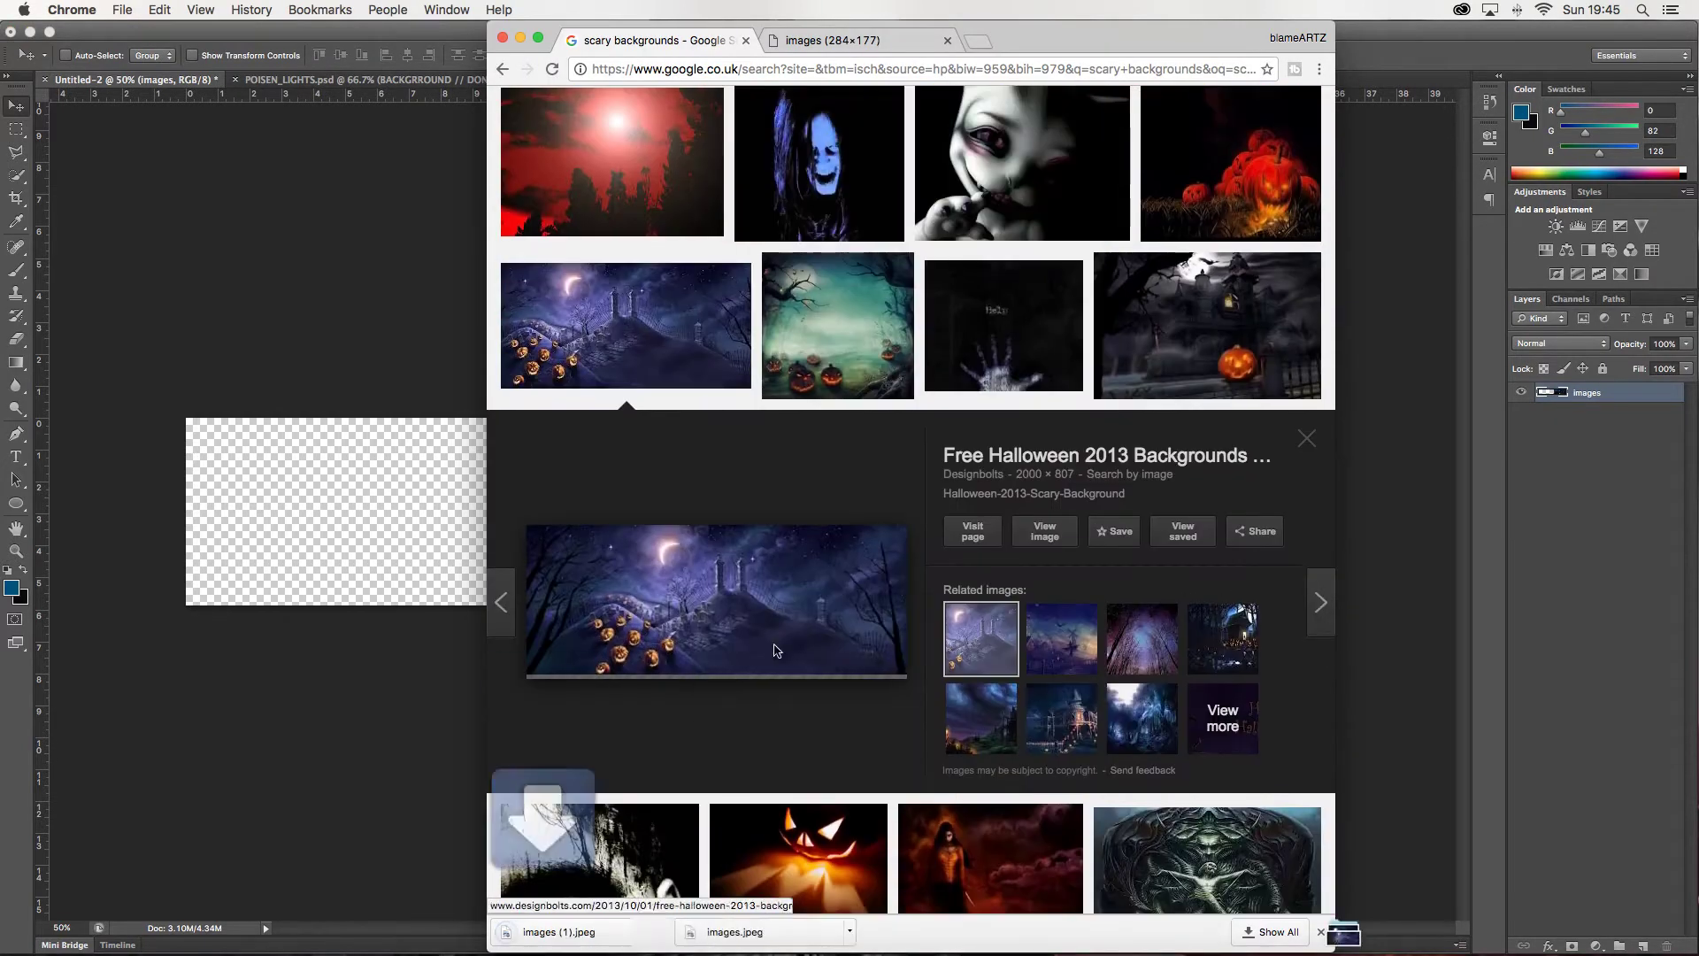
drag(726, 601, 936, 555)
drag(1222, 700, 1054, 645)
- Position the purple image on the left, beneath the night scene, and erase the seam
drag(685, 493, 549, 493)
key(Return)
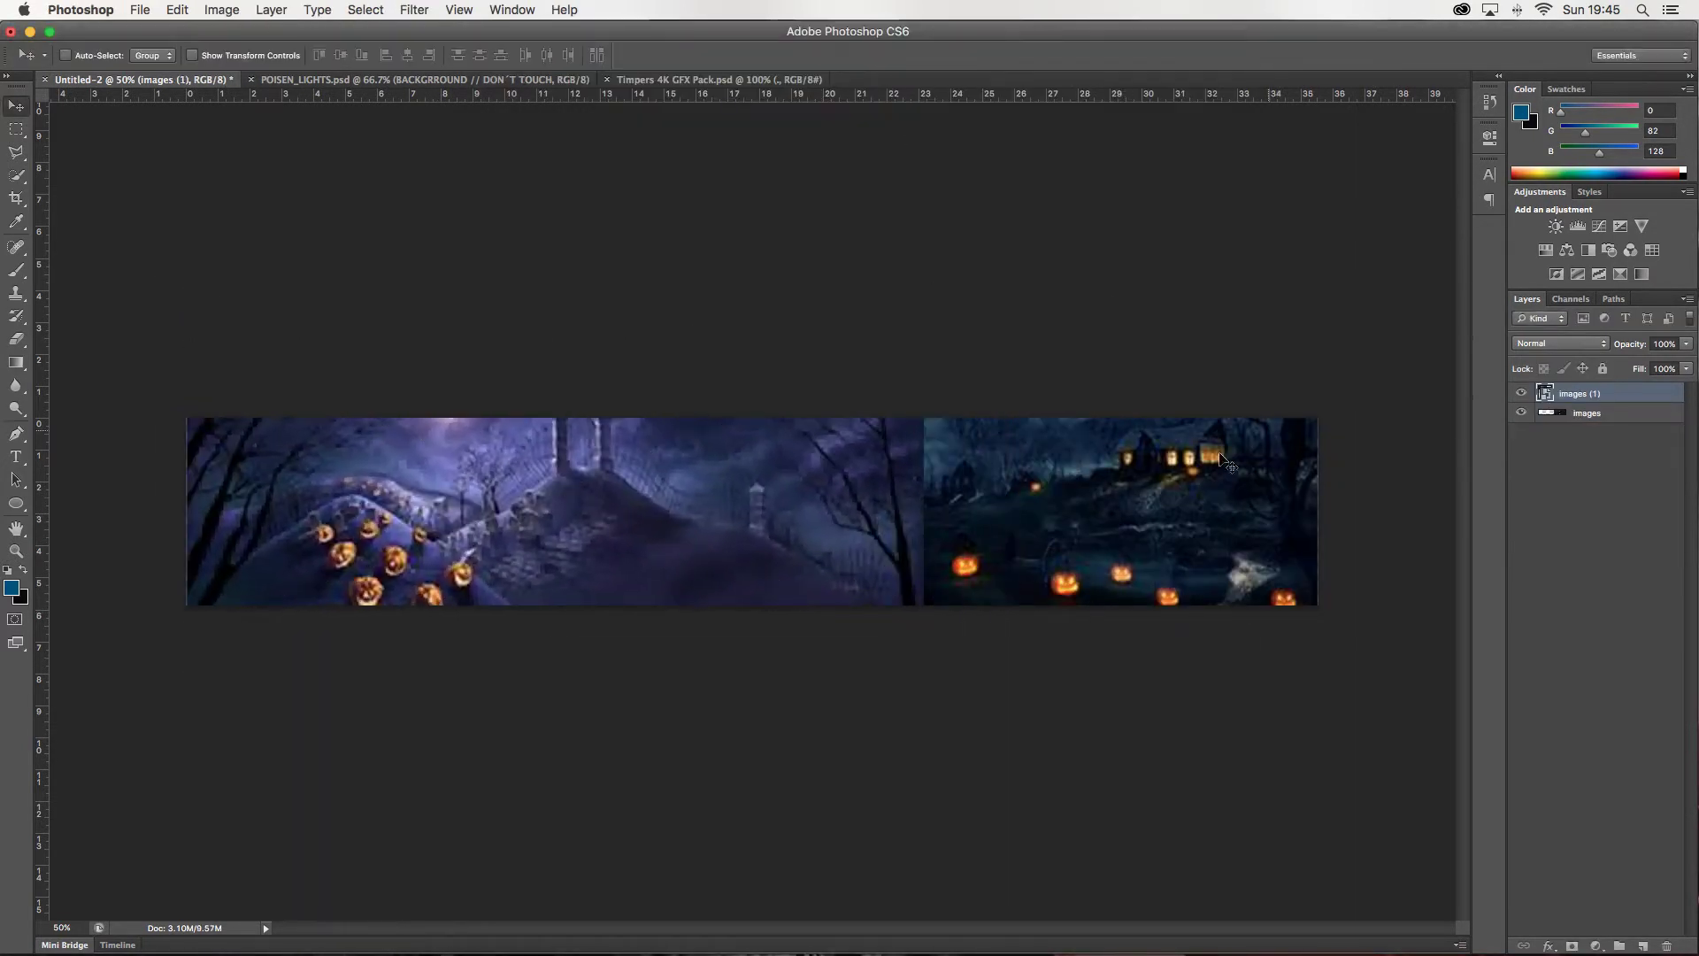
key(ctrl+bracketleft)
click(802, 558)
key(ctrl+z)
key(bracketleft)
key(bracketleft)
key(bracketleft)
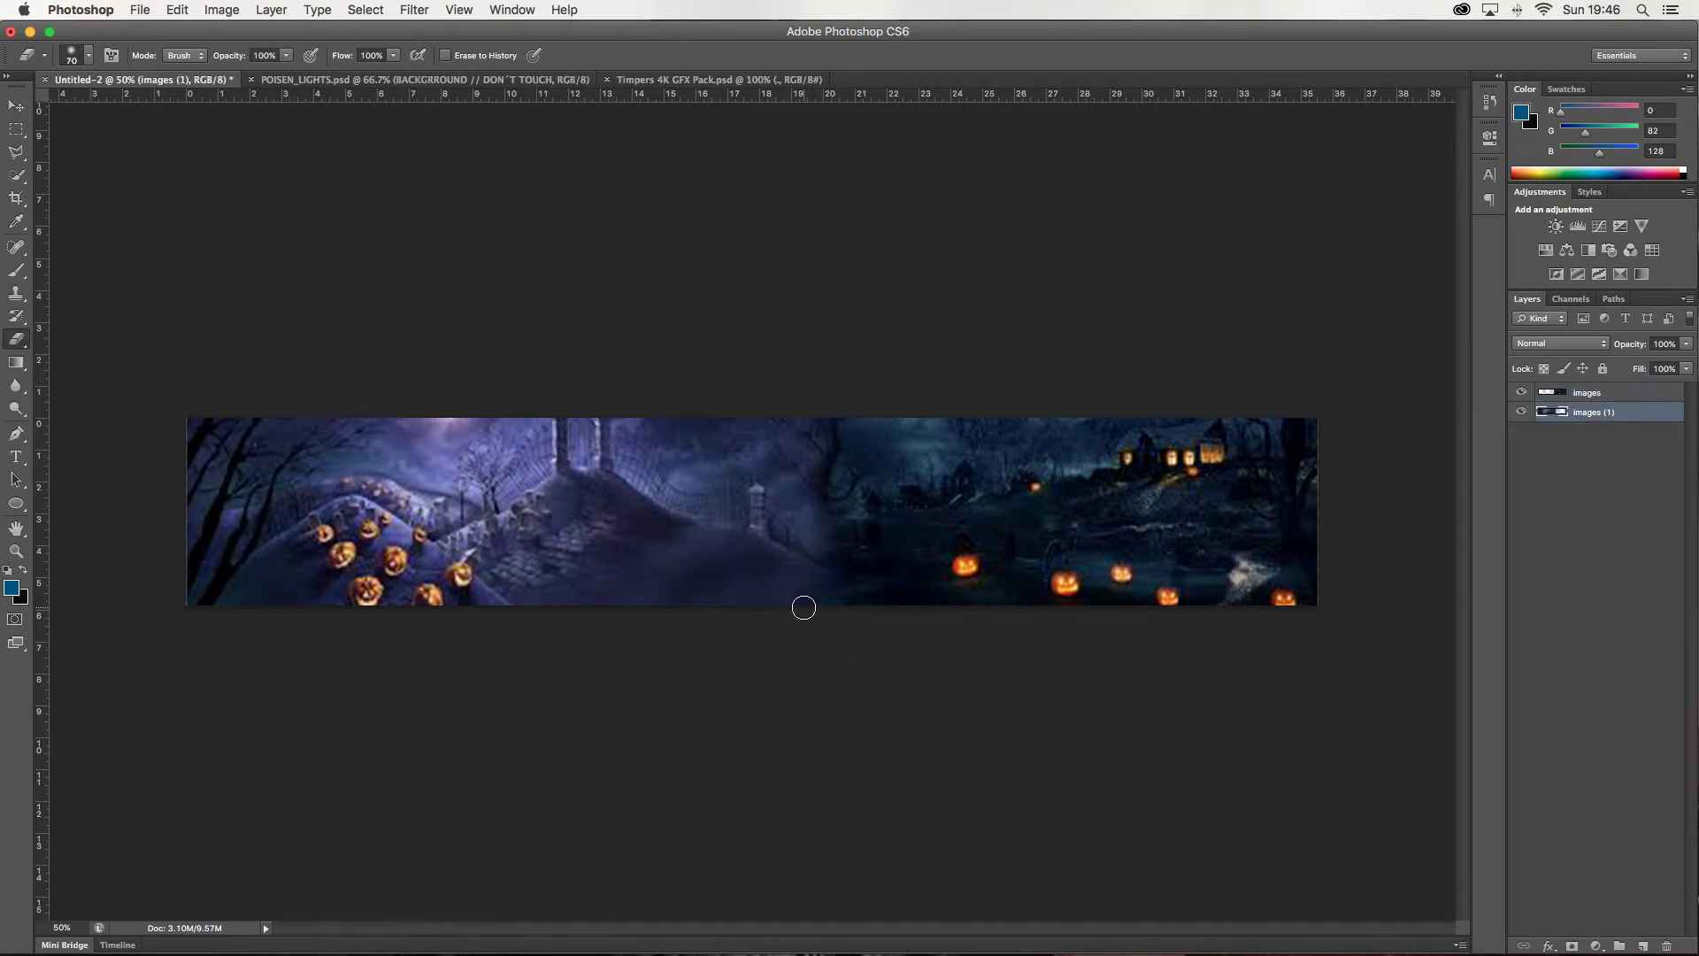
- Duplicate the night-scene layer, shift the copy left and soften the seam
key(v)
ctrl+click(1291, 460)
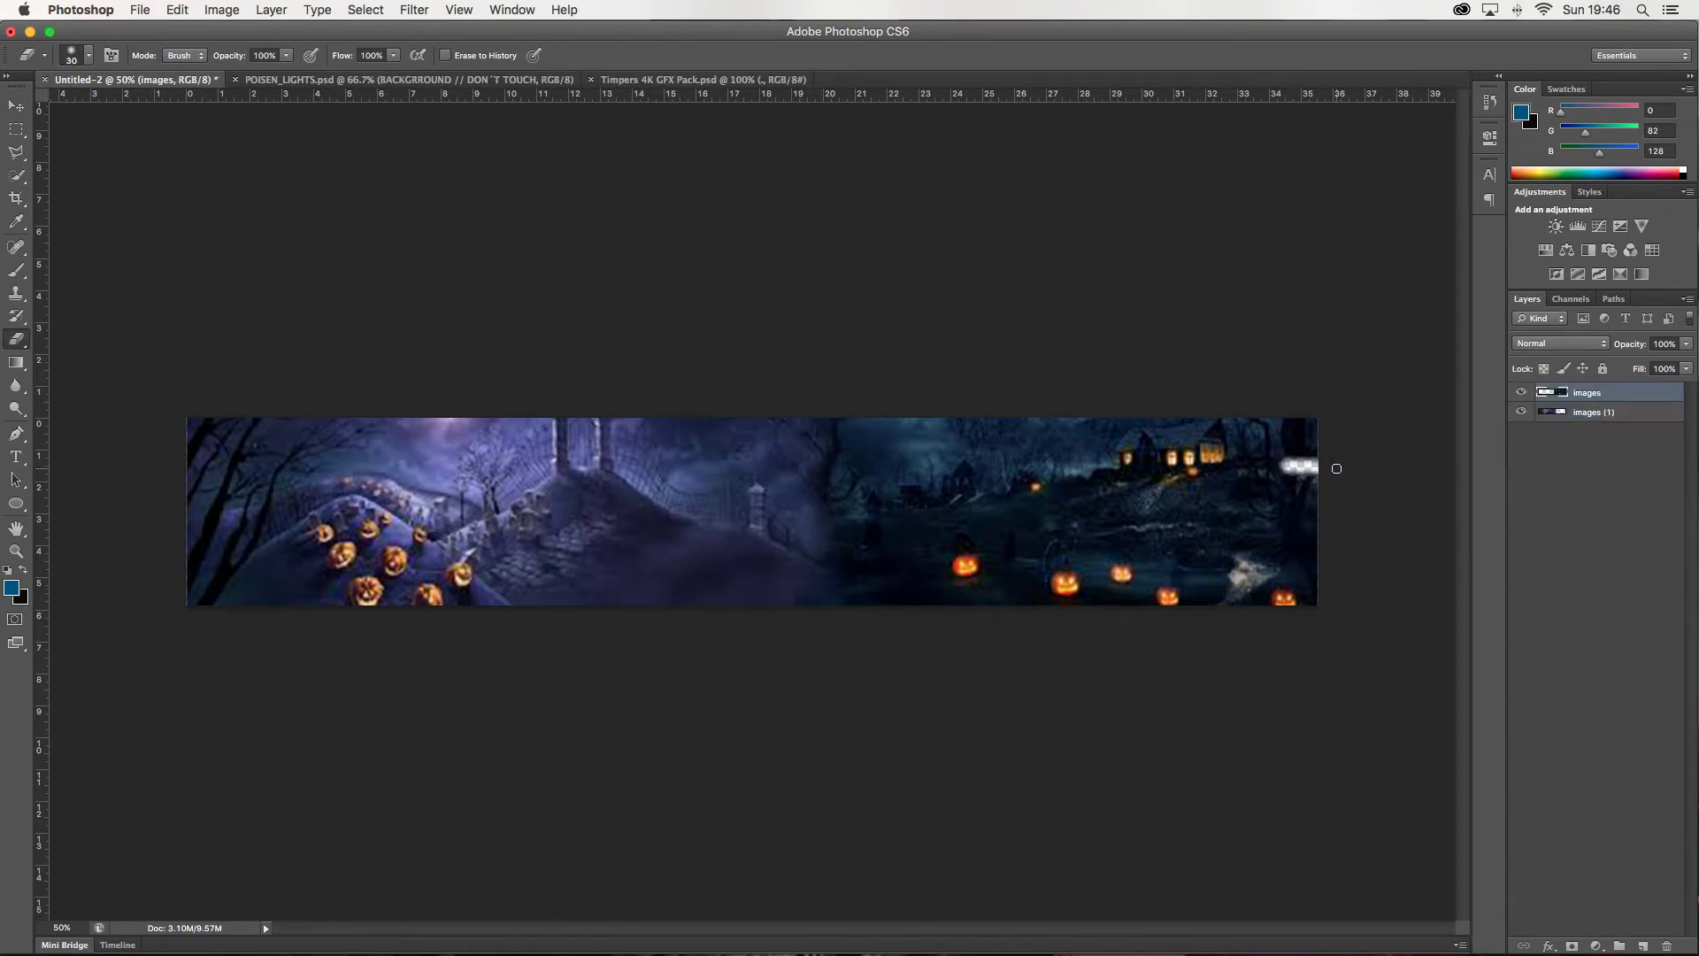
drag(1291, 460, 1276, 460)
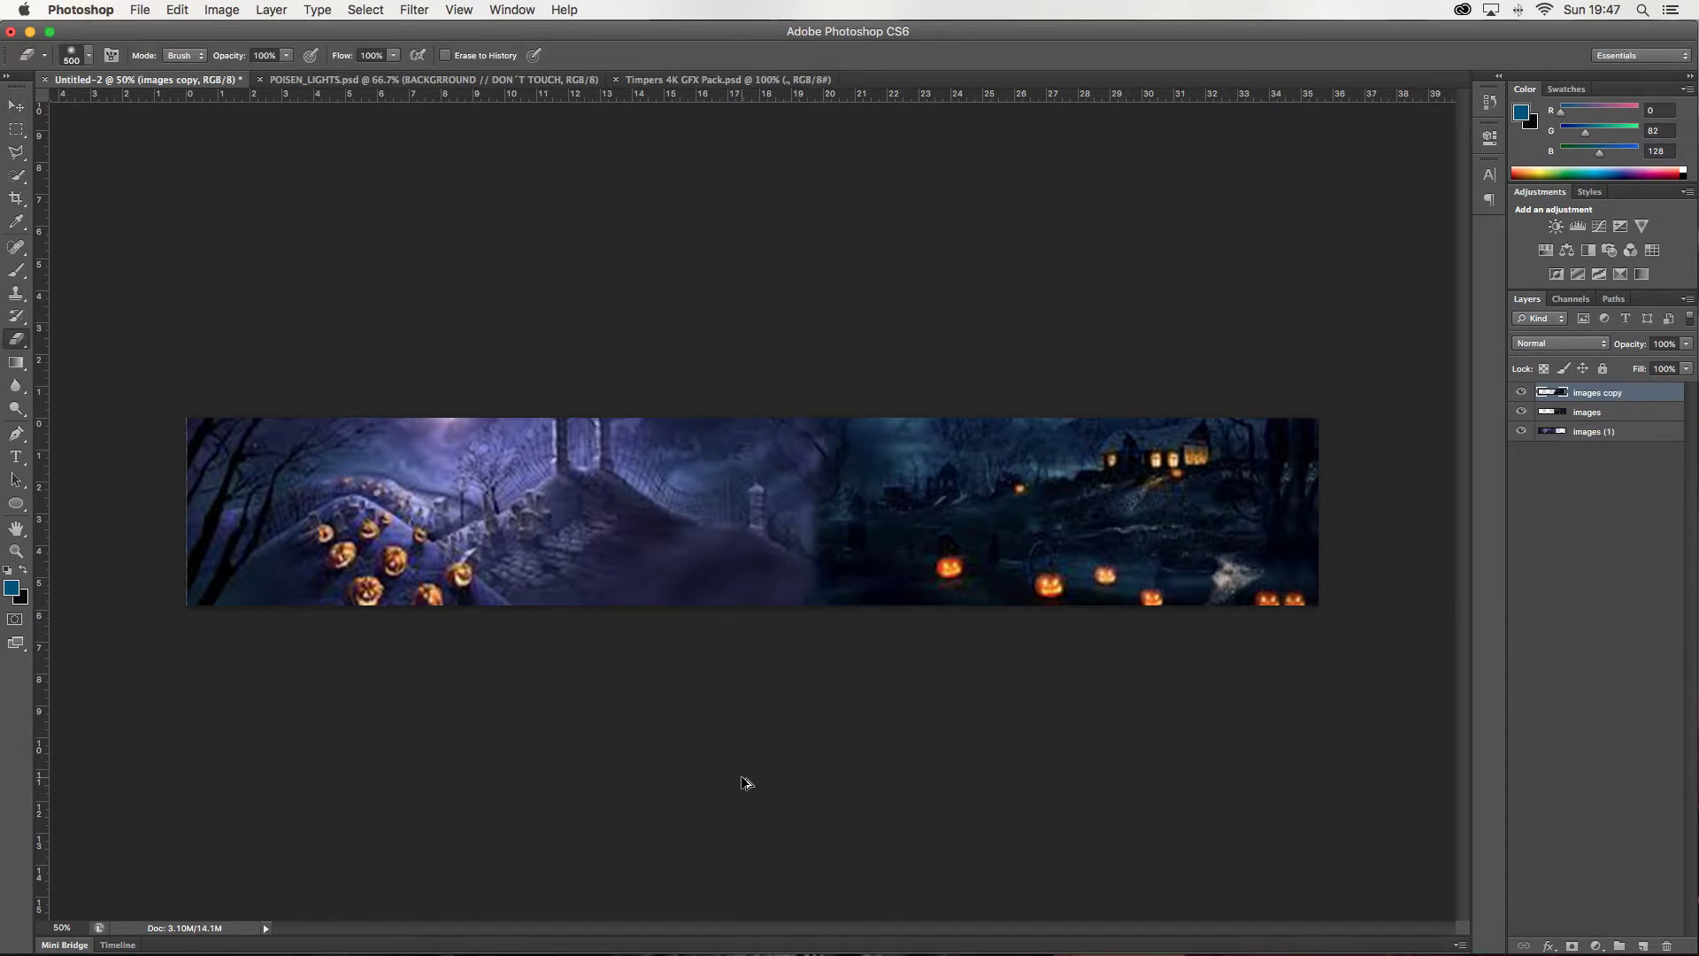
drag(797, 531, 899, 576)
key(v)
drag(1380, 504, 1265, 504)
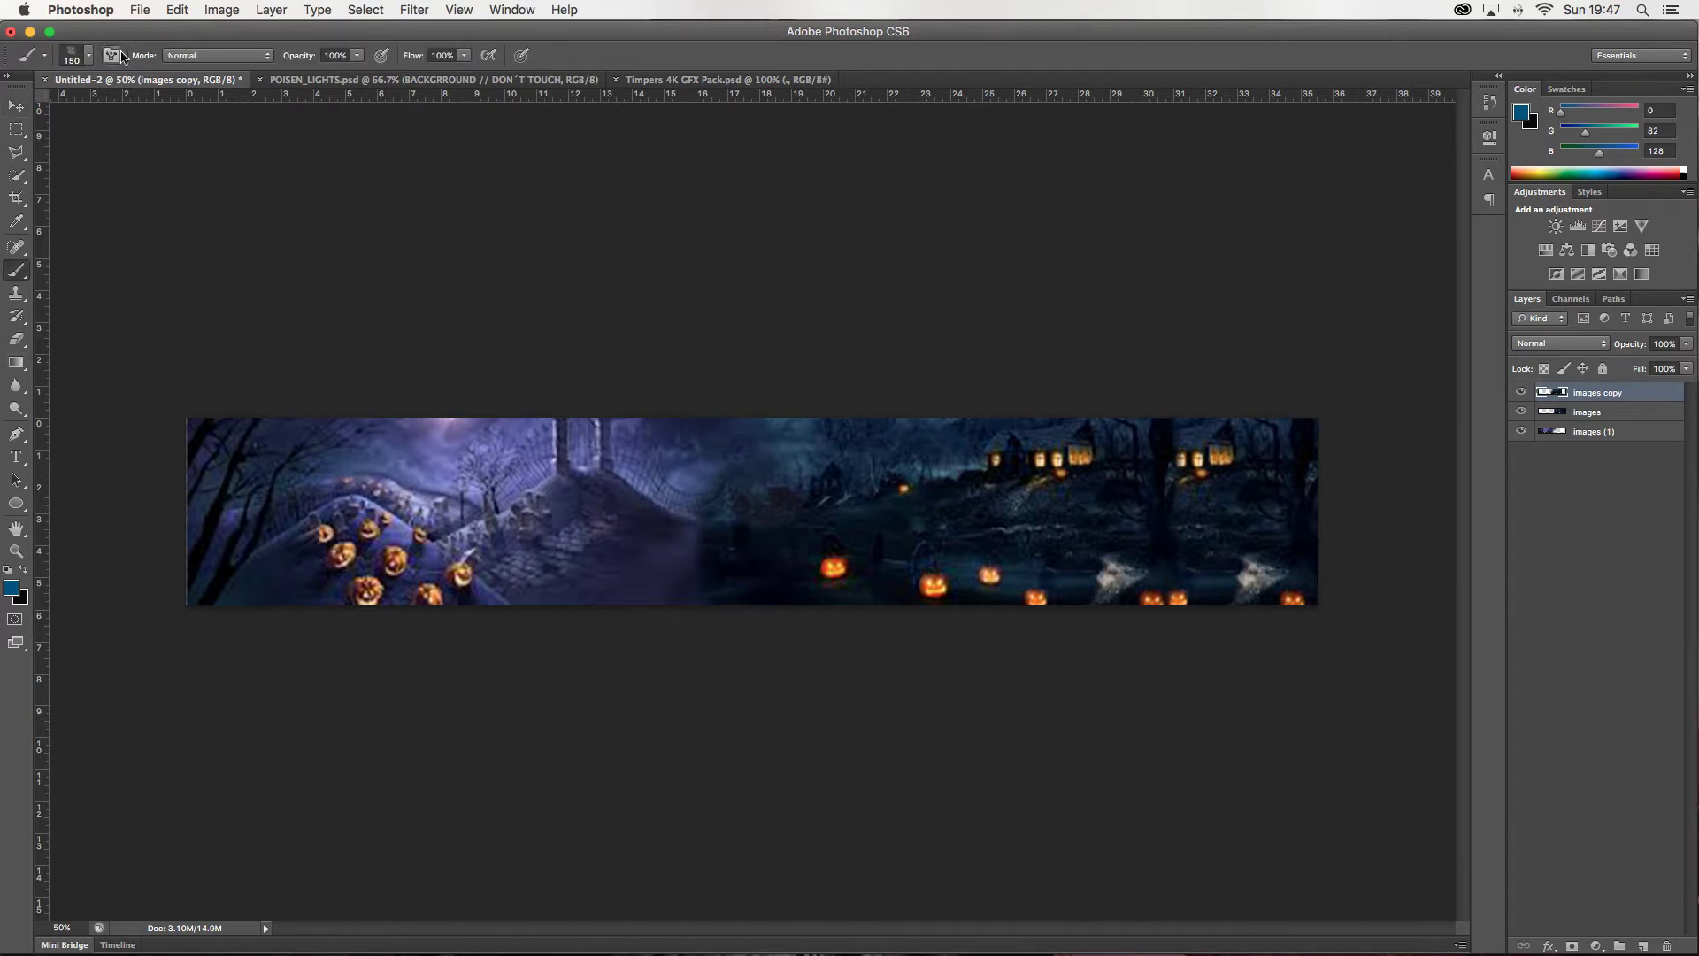
- Paint a black vignette along the banner's left, bottom and top edges
key(x)
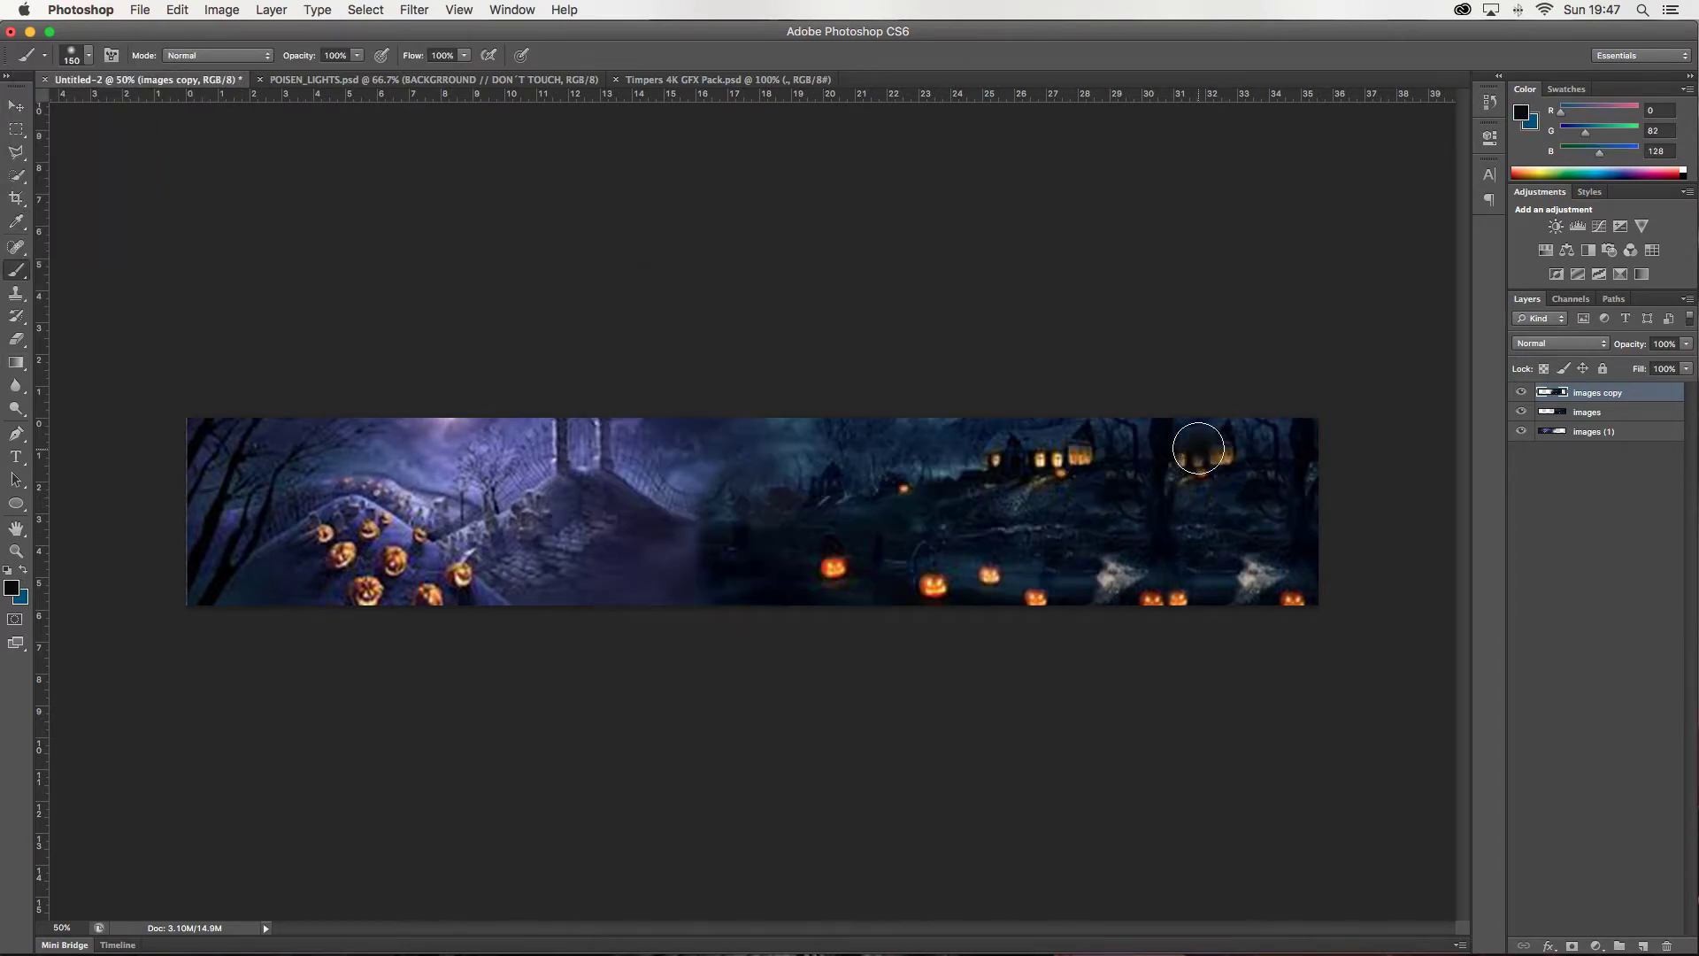
key(ctrl+z)
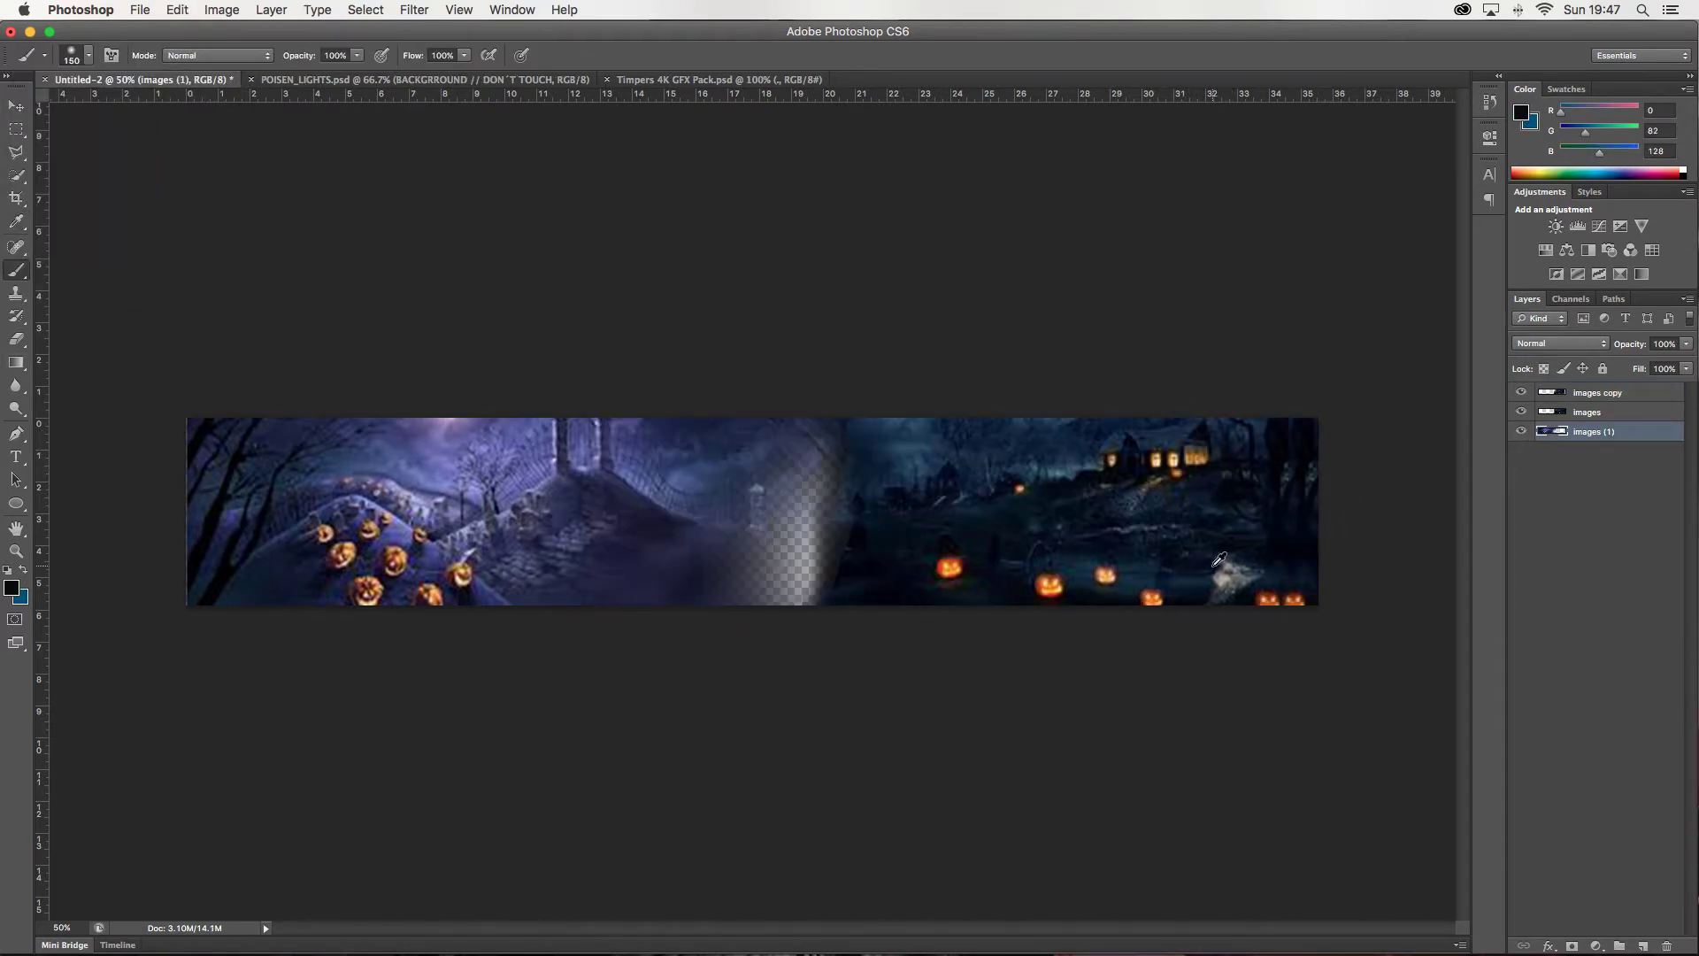
key(ctrl+z)
key(bracketright)
key(bracketright)
key(bracketright)
drag(173, 394, 979, 671)
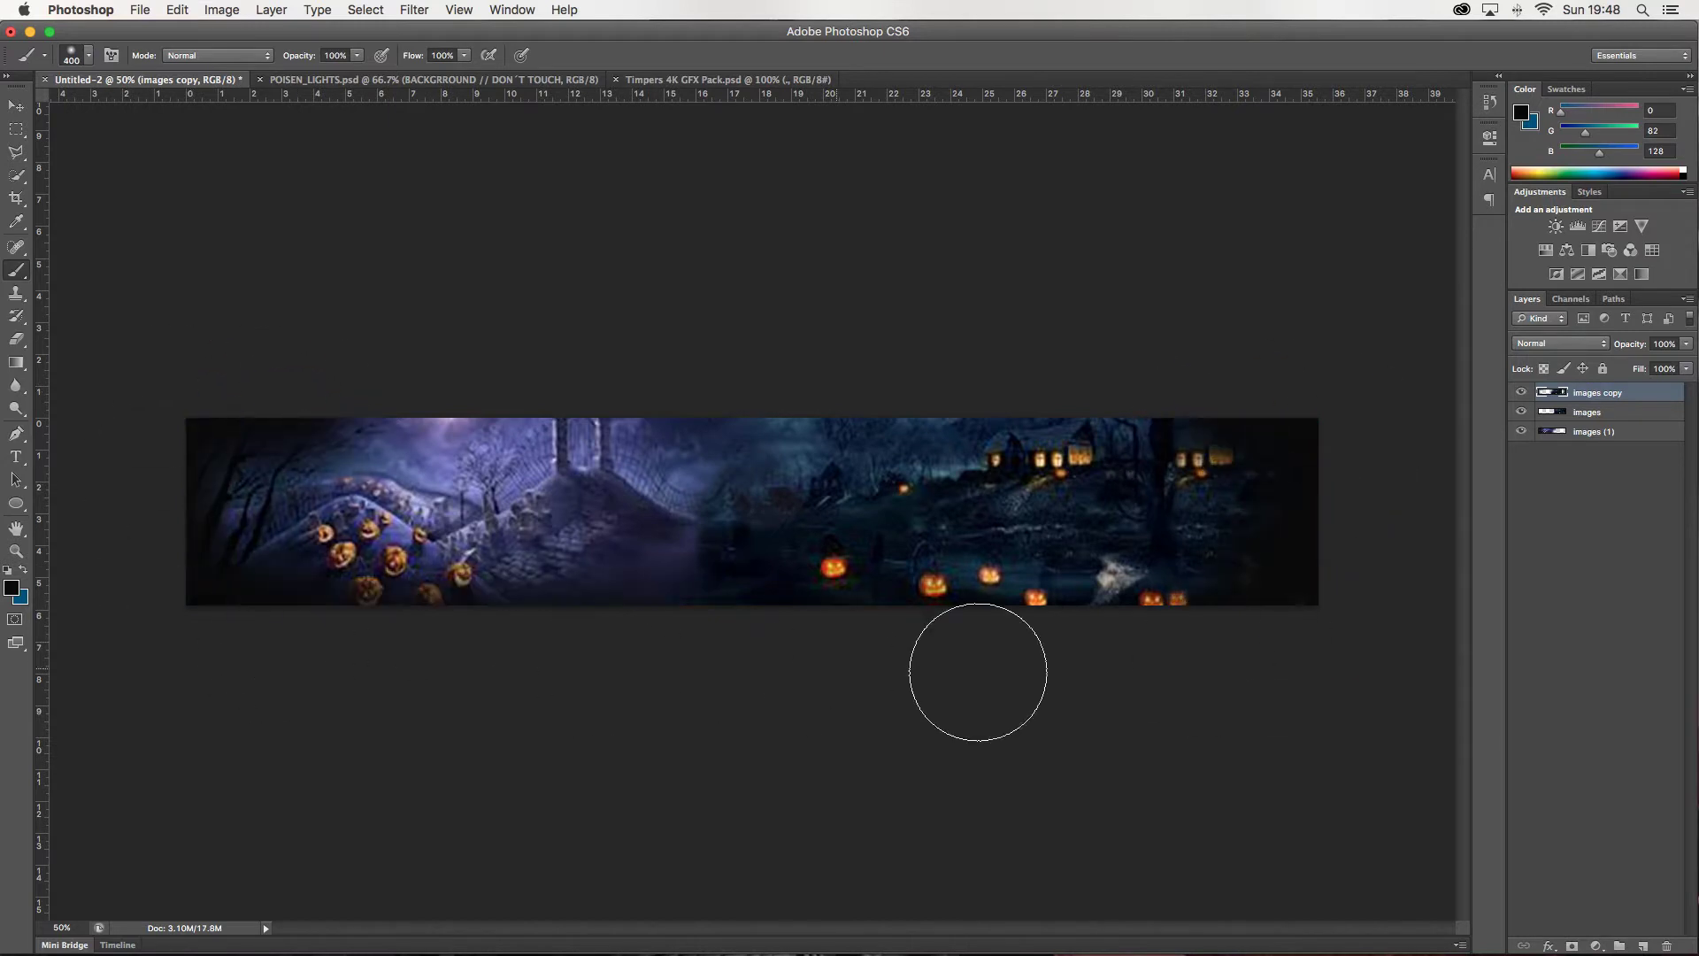
drag(1151, 425, 203, 361)
- Group the three scene layers, Gaussian Blur them, and stamp everything into a new top layer
key(ctrl+g)
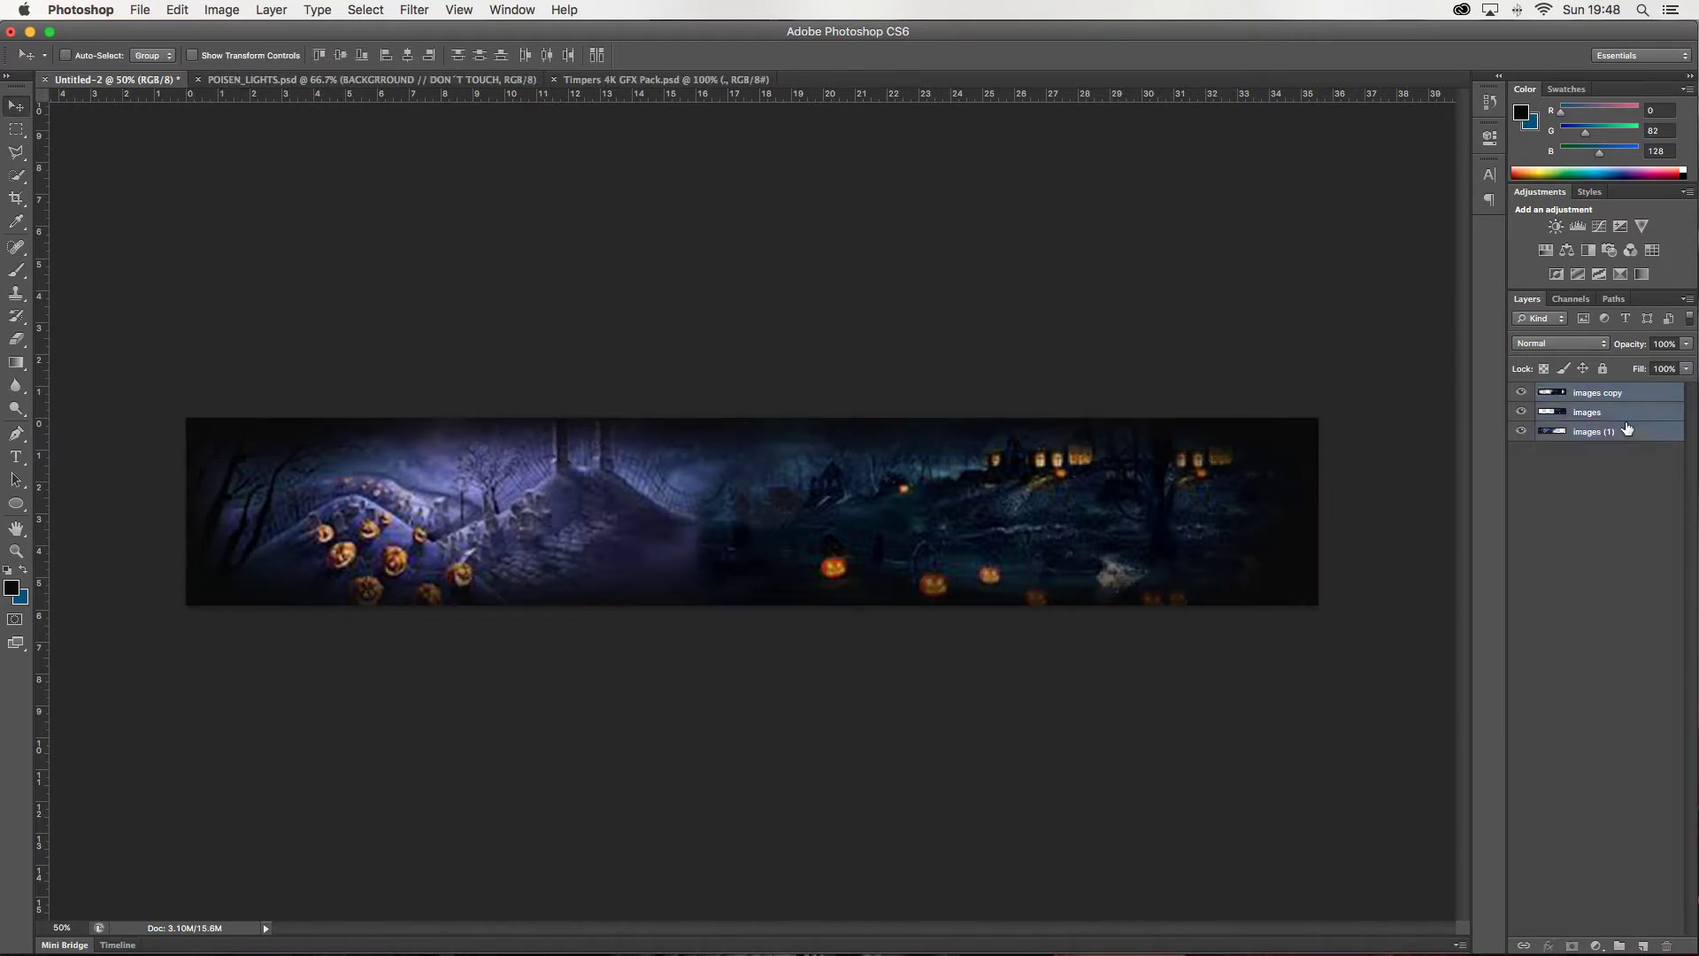
click(414, 10)
click(672, 256)
key(Return)
key(alt+bracketleft)
key(ctrl+f)
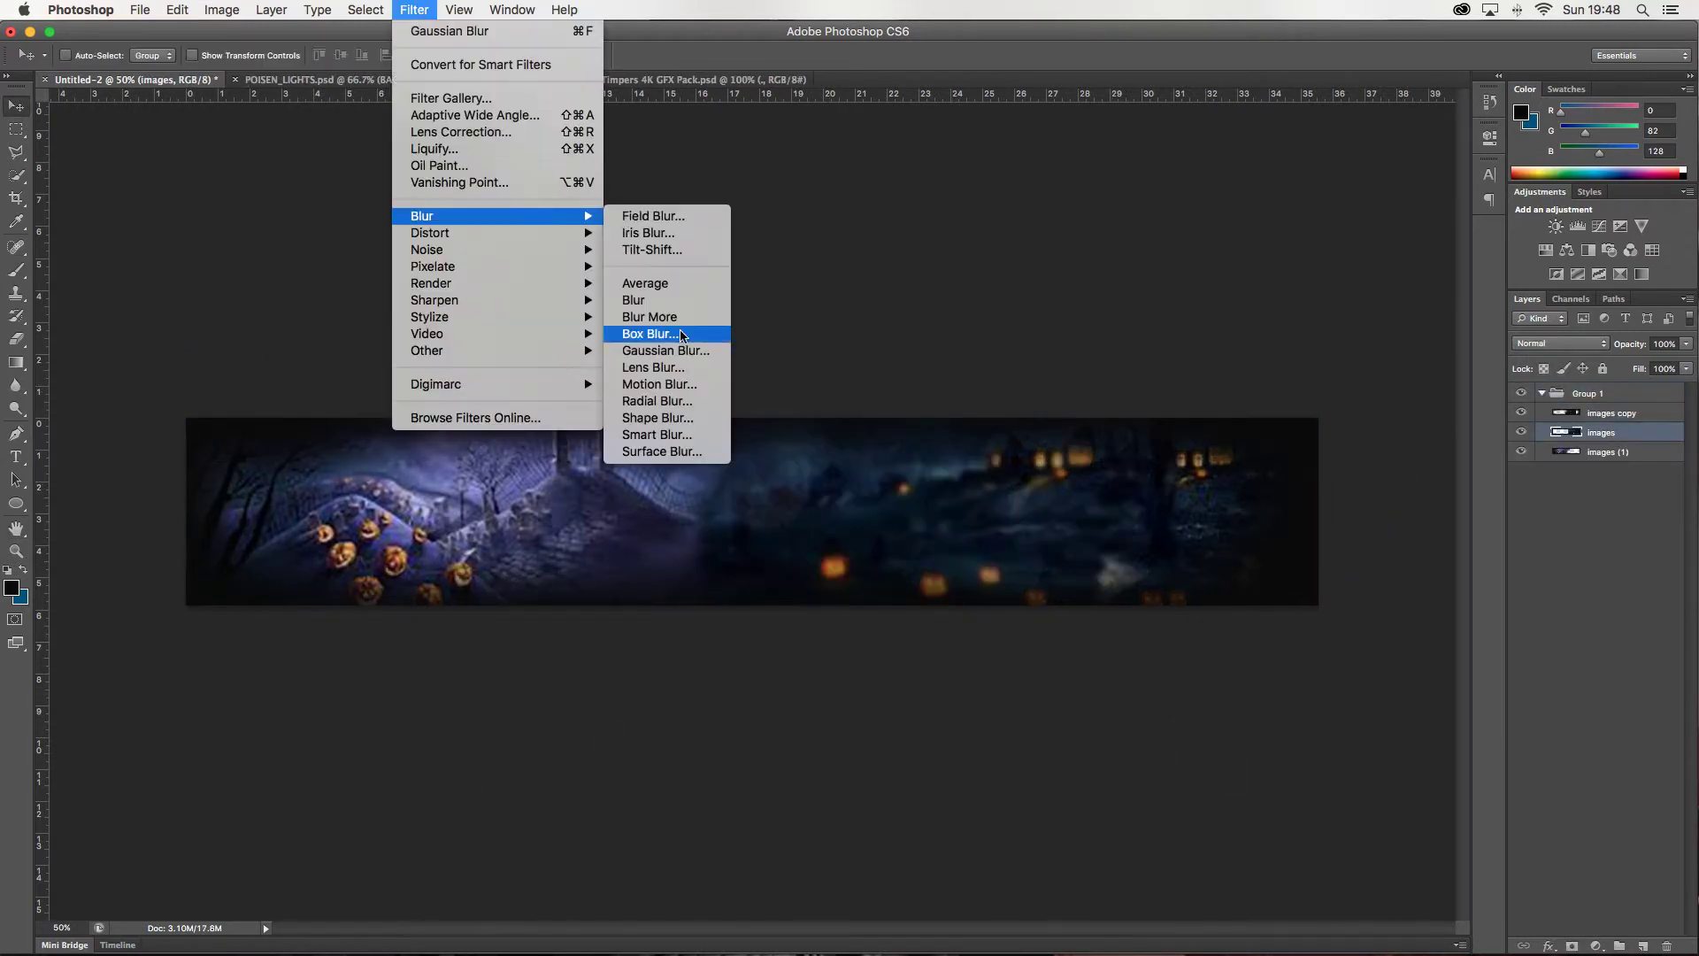
key(alt+bracketleft)
key(ctrl+alt+f)
key(Return)
click(1541, 393)
key(ctrl+alt+shift+e)
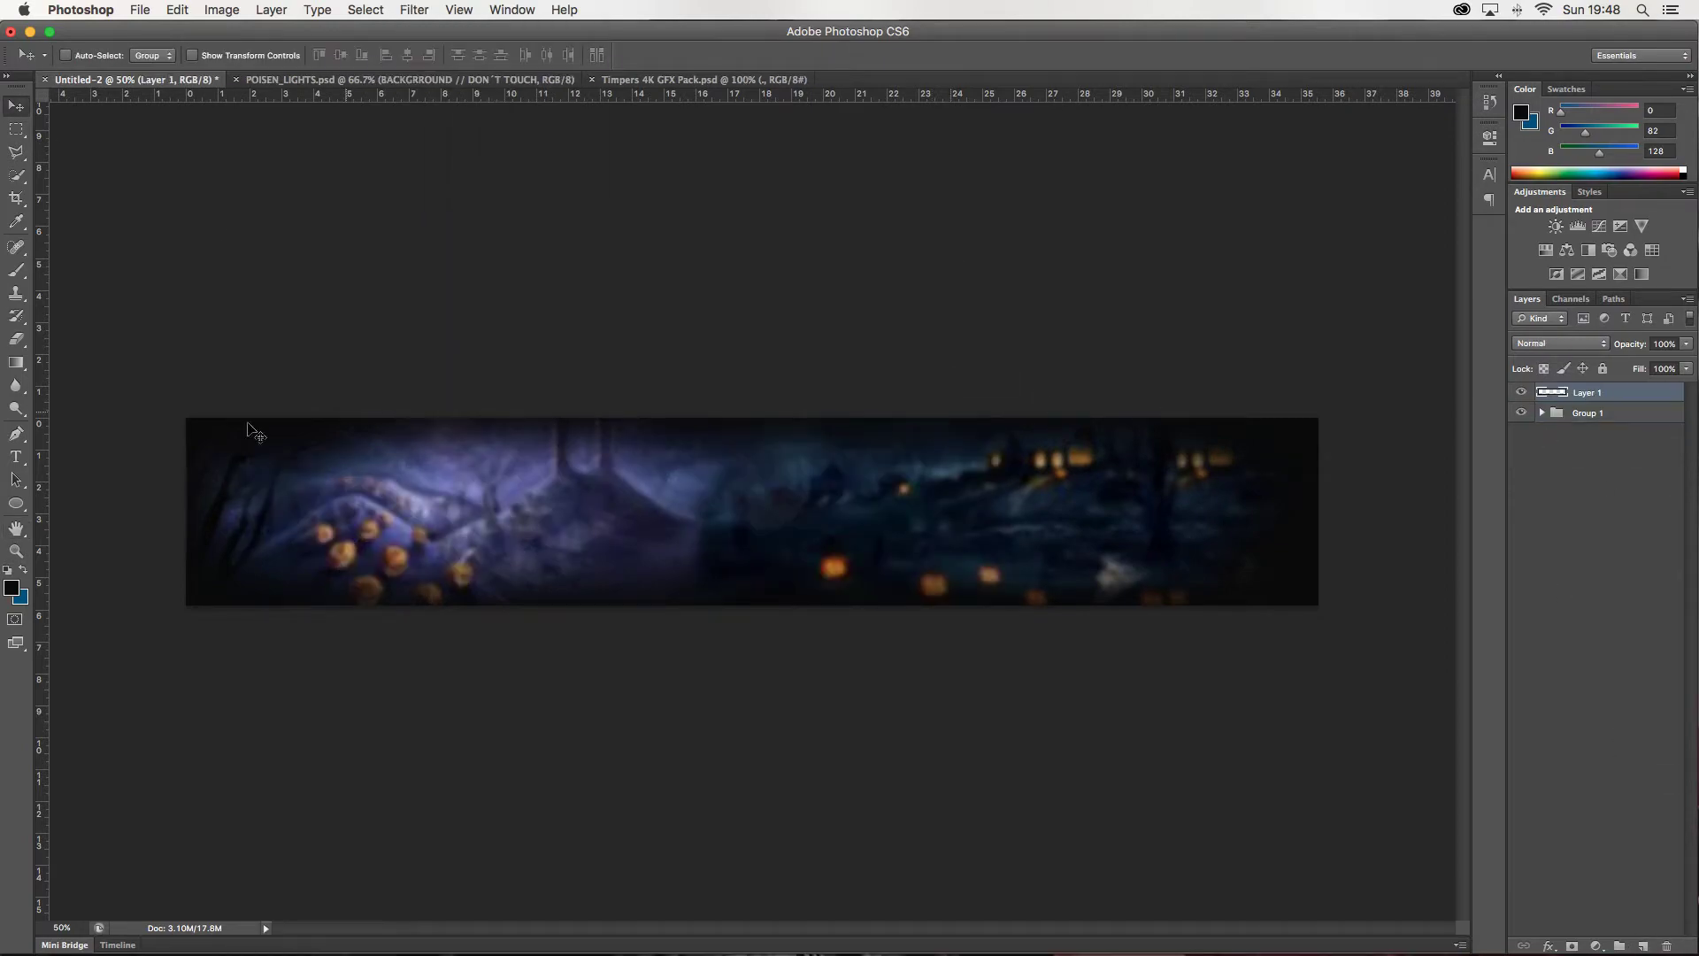
- Search Chrome for 'pumpkin png', bring in a pumpkin and blend it with Multiply
click(1137, 925)
scroll(784, 442, up, 10)
triple_click(785, 110)
text(pump)
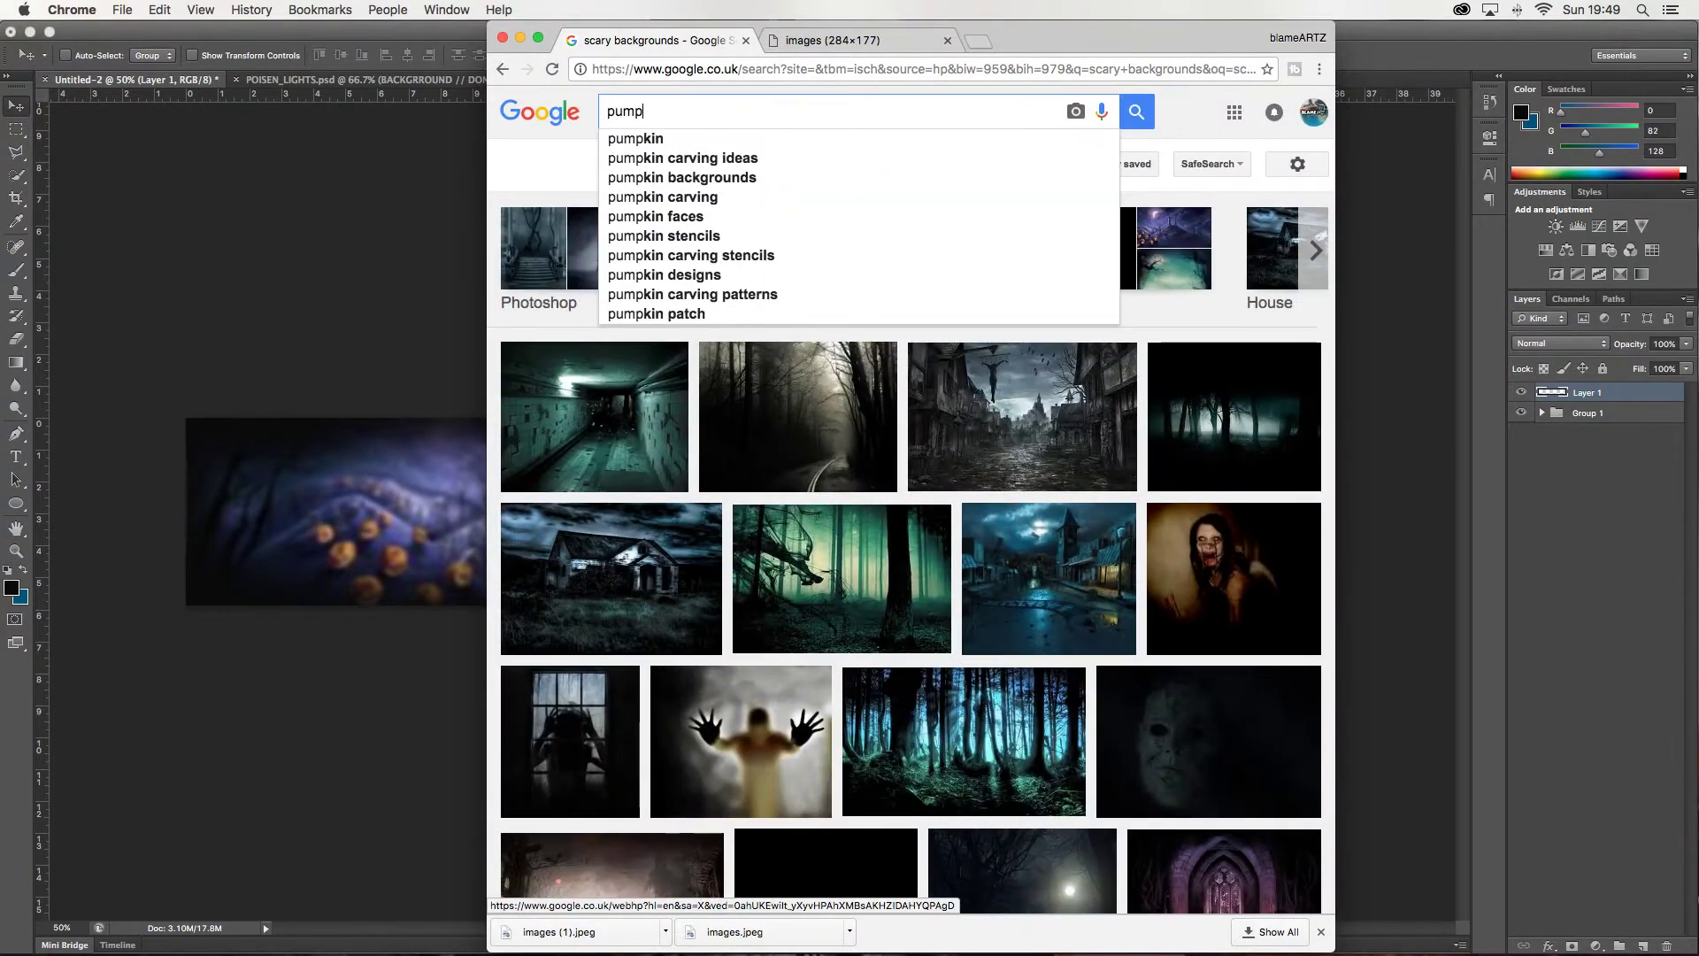
text(kin png)
key(Return)
scroll(986, 455, down, 5)
click(985, 455)
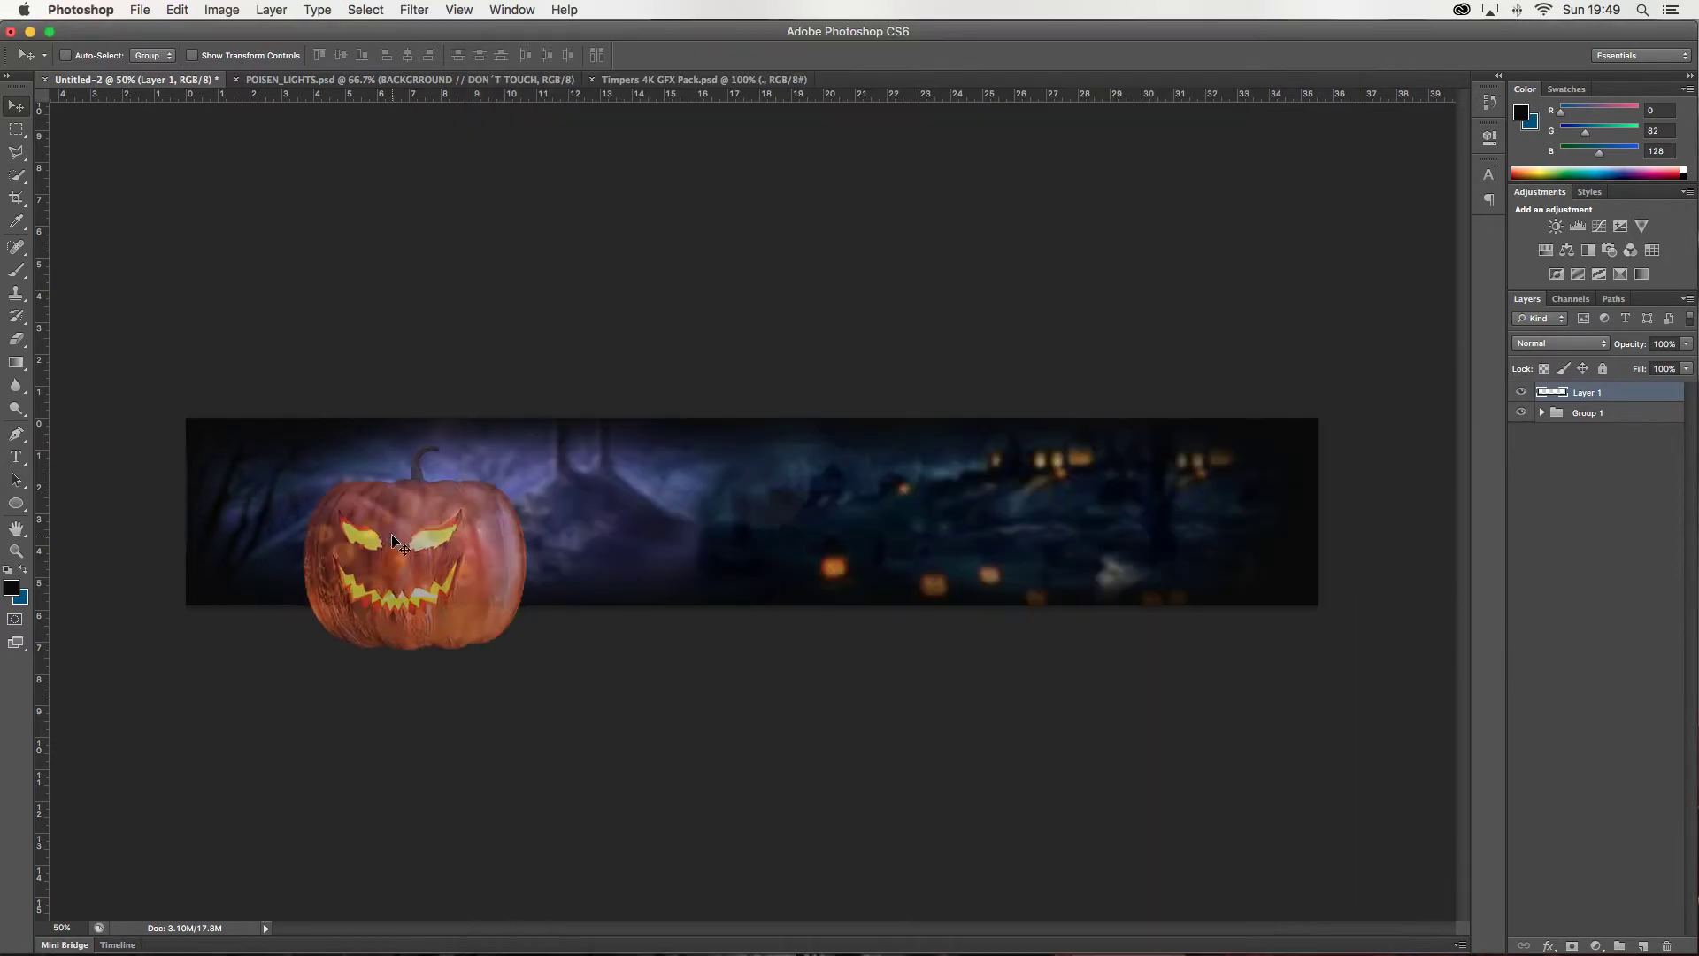
click(1560, 343)
click(1536, 386)
- Try Hard Light and other blend modes plus hue/saturation on the pumpkin, then undo
click(1560, 344)
click(1540, 491)
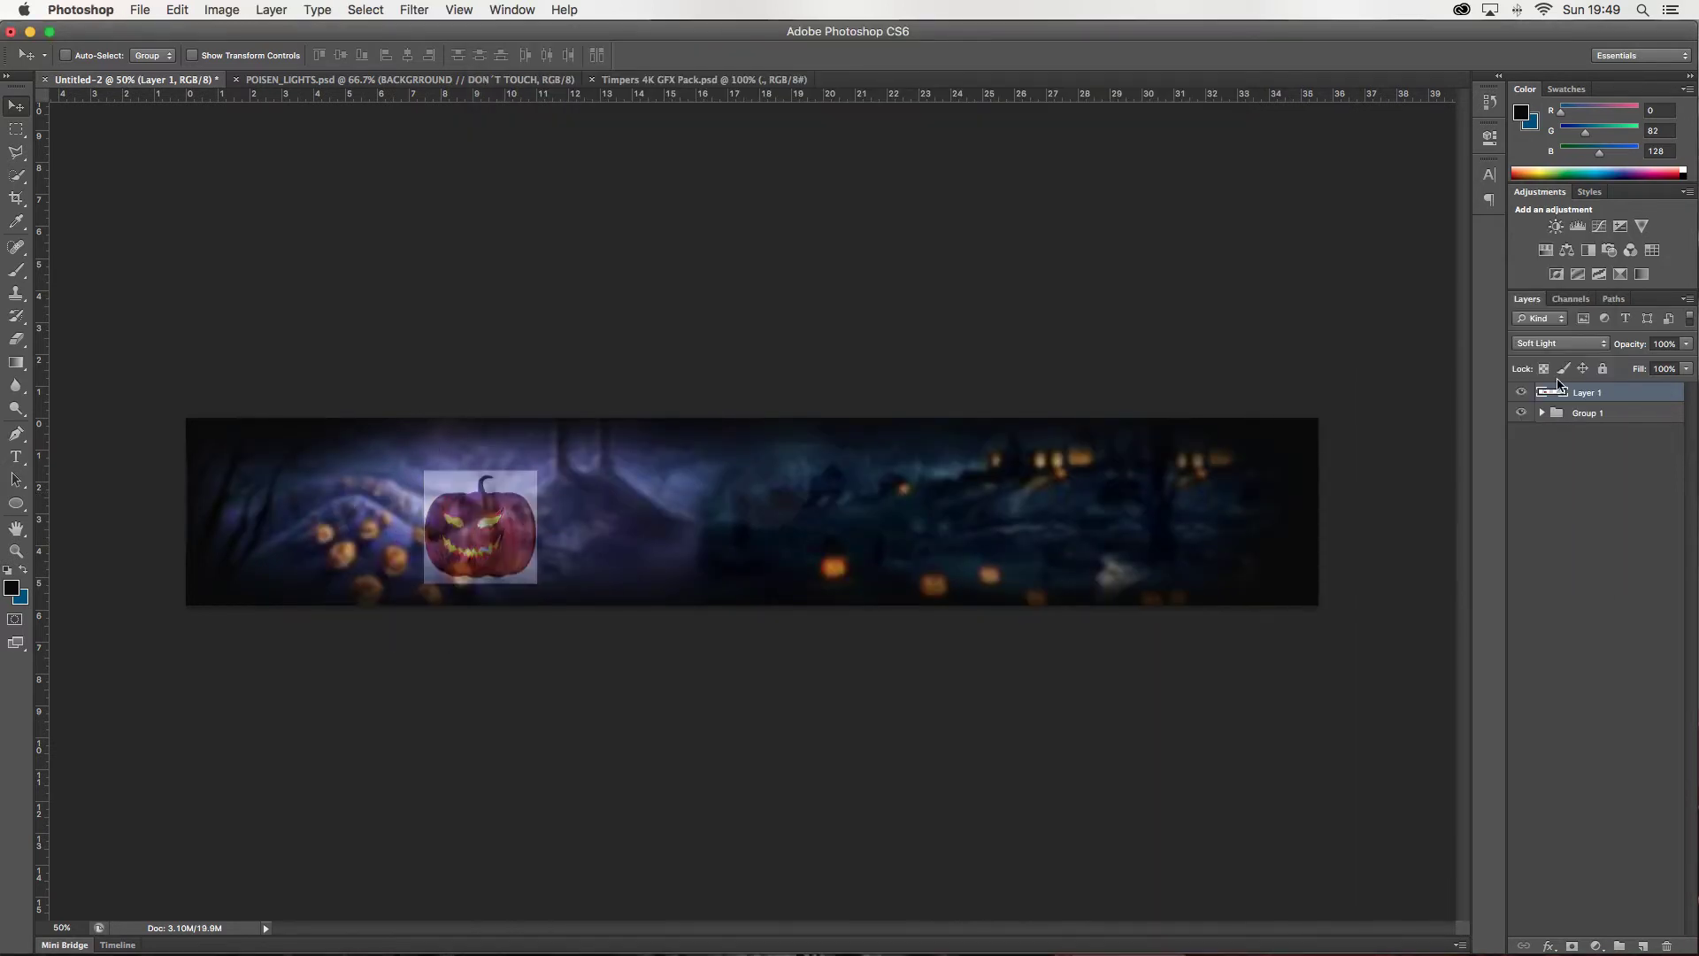
click(1560, 343)
click(1562, 407)
click(1559, 343)
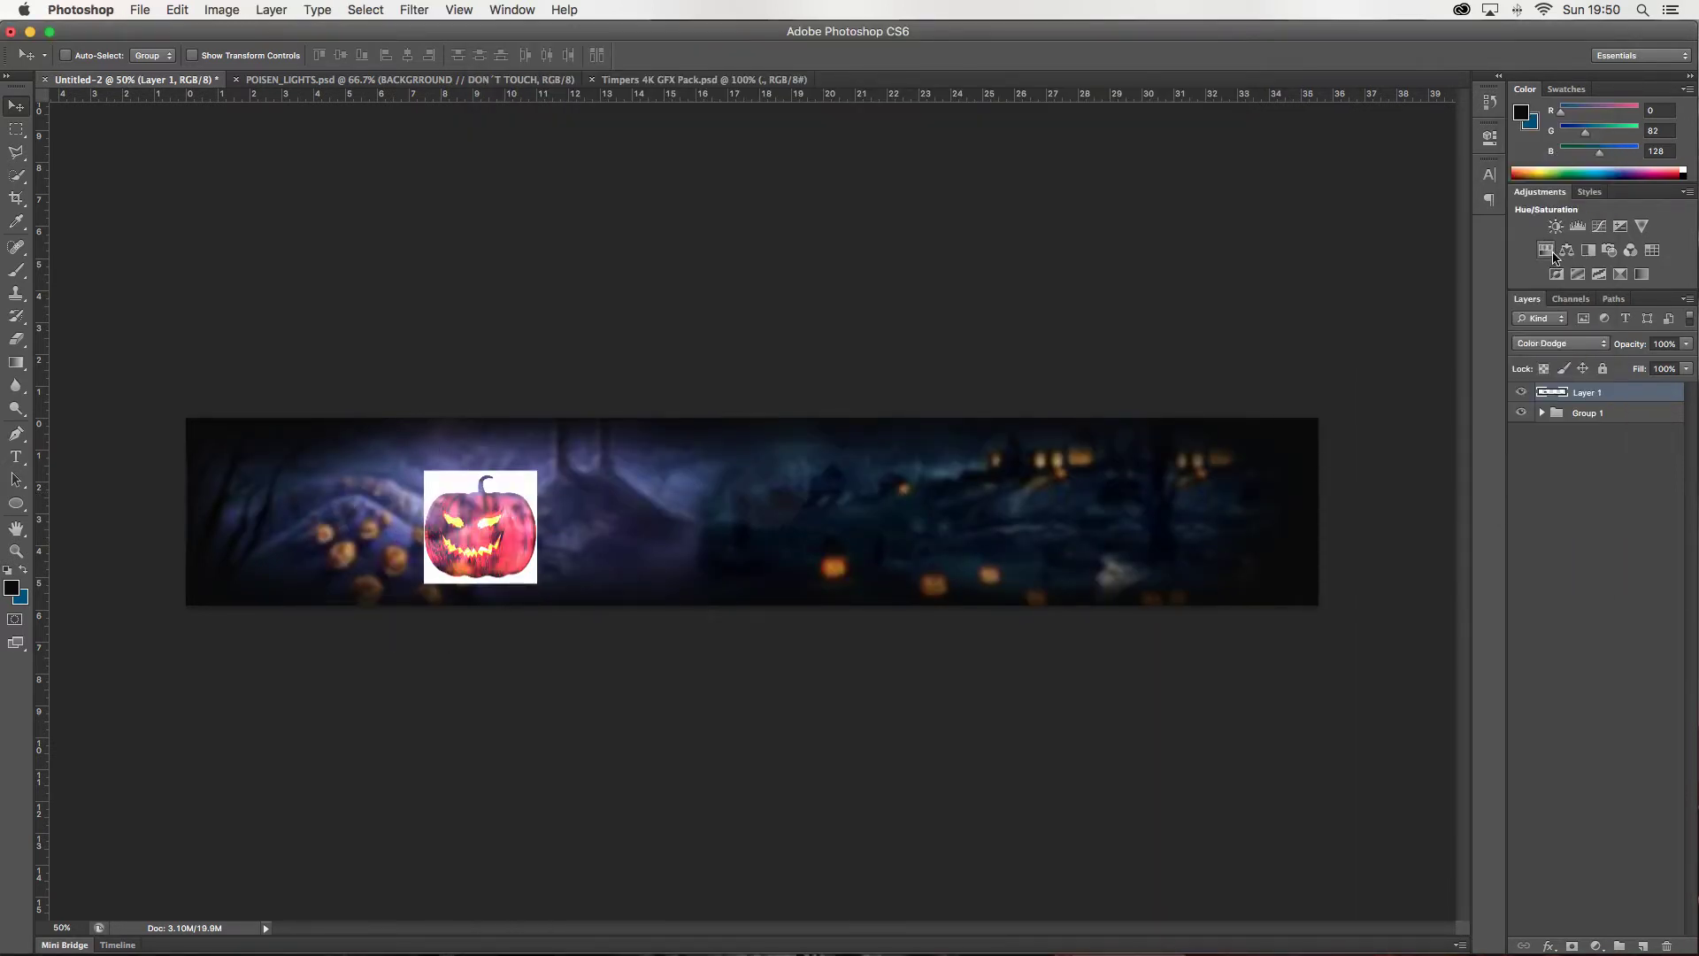
click(1610, 251)
key(ctrl+alt+z)
key(ctrl+alt+z)
- Move the pumpkin right, undo it, and try a darker blend mode
click(1559, 344)
click(1559, 432)
click(1560, 343)
click(1535, 177)
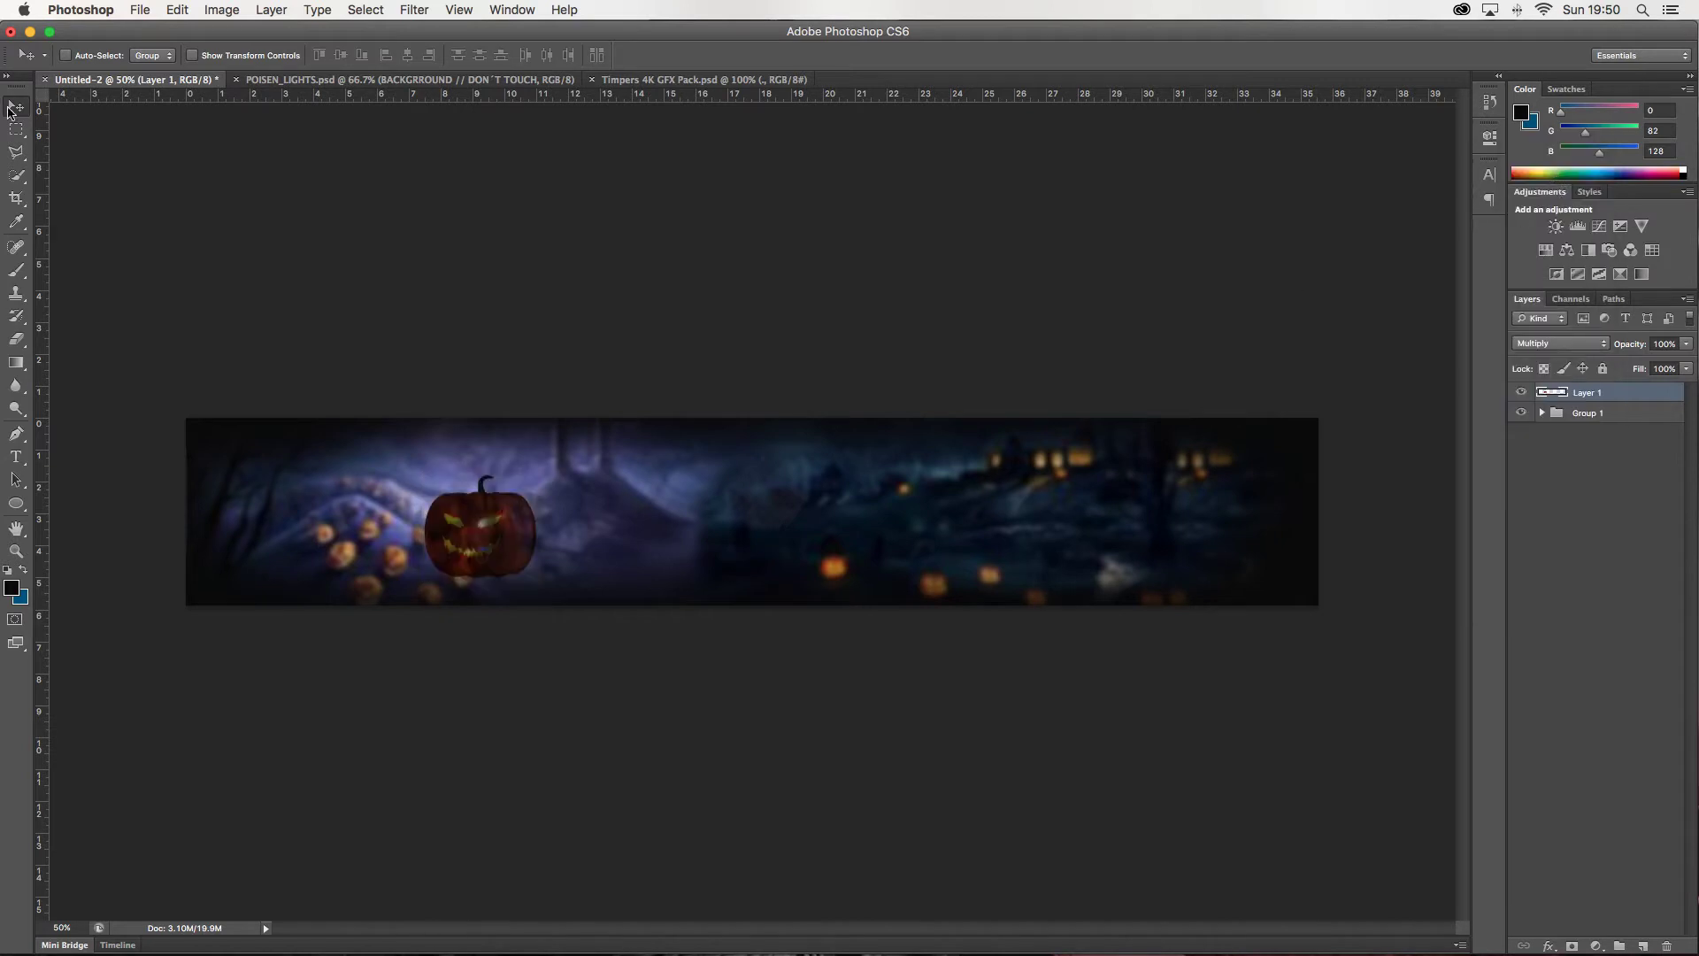
drag(463, 513, 919, 516)
key(ctrl+alt+z)
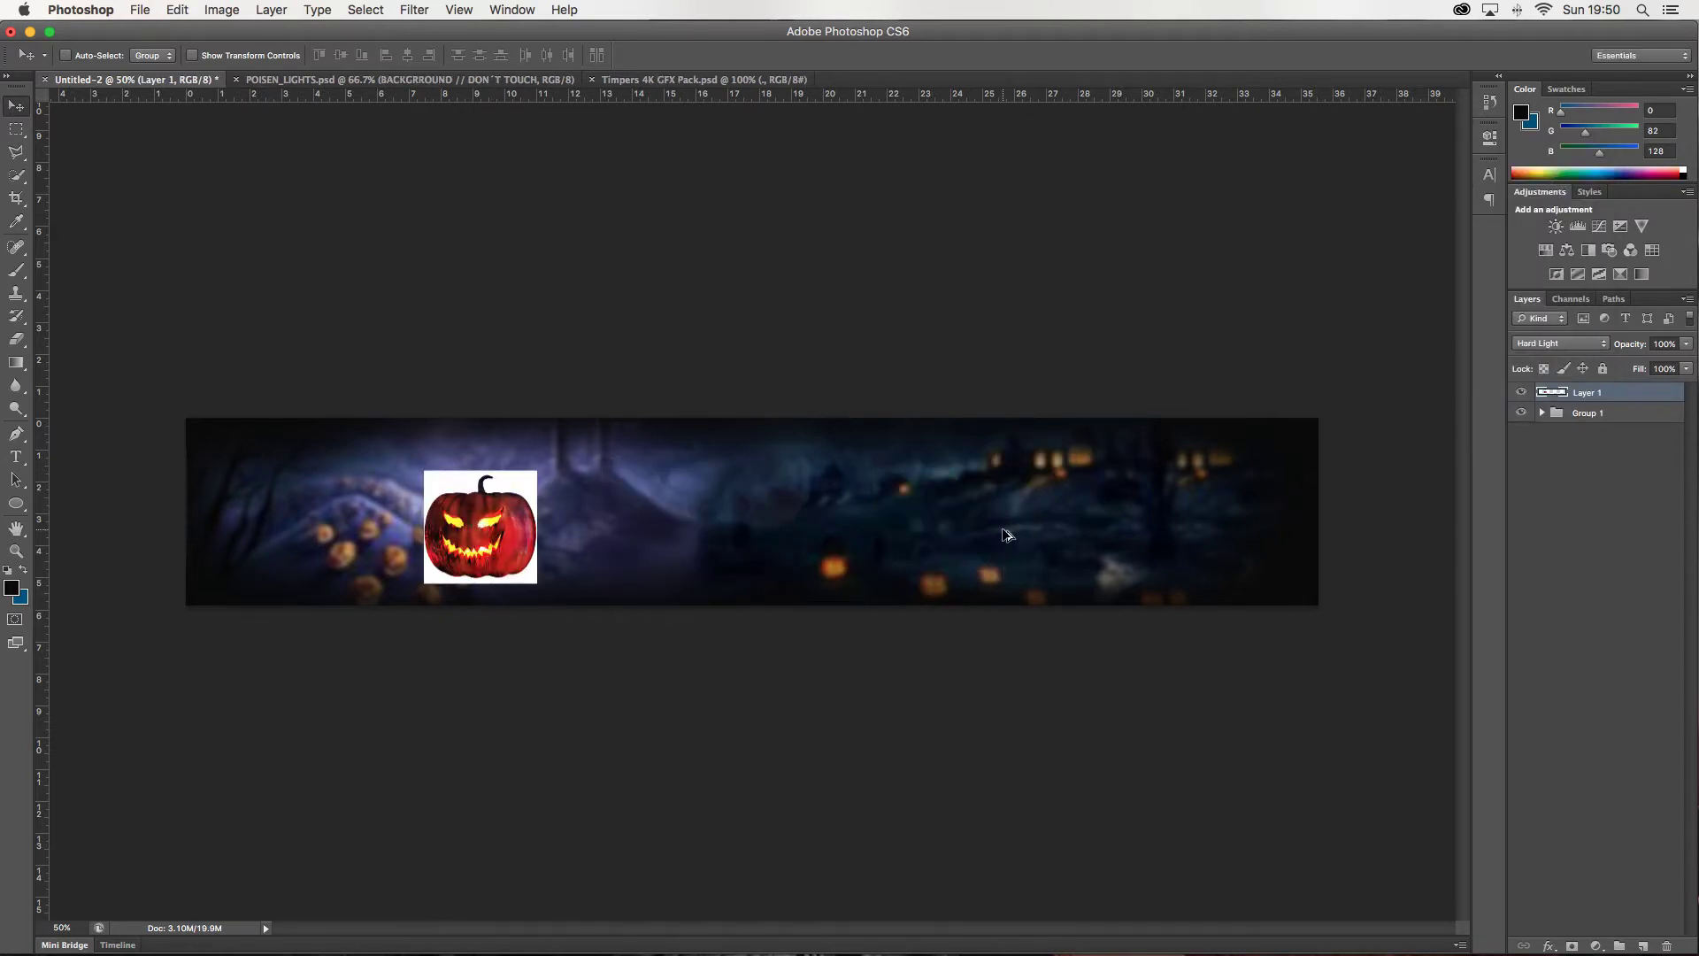
key(ctrl+alt+z)
click(176, 9)
click(213, 46)
- Undo the pumpkin off the banner and return to the Chrome pumpkin search
key(ctrl+alt+z)
key(ctrl+alt+z)
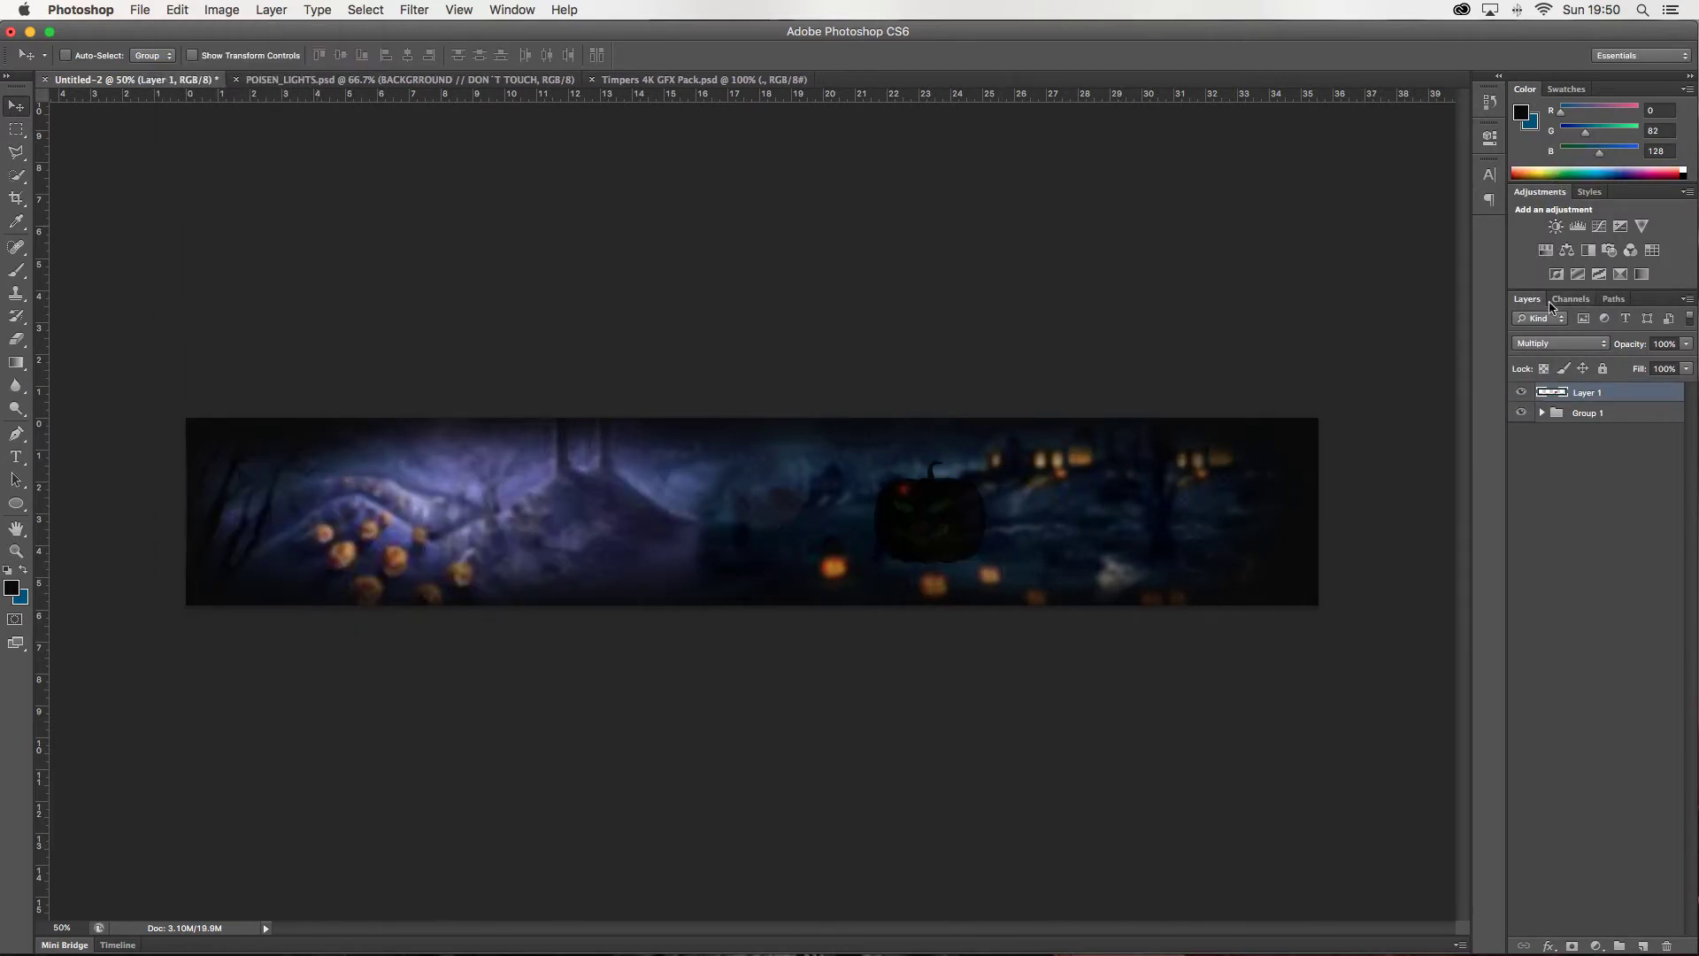
key(ctrl+alt+z)
key(b)
key(ctrl+alt+z)
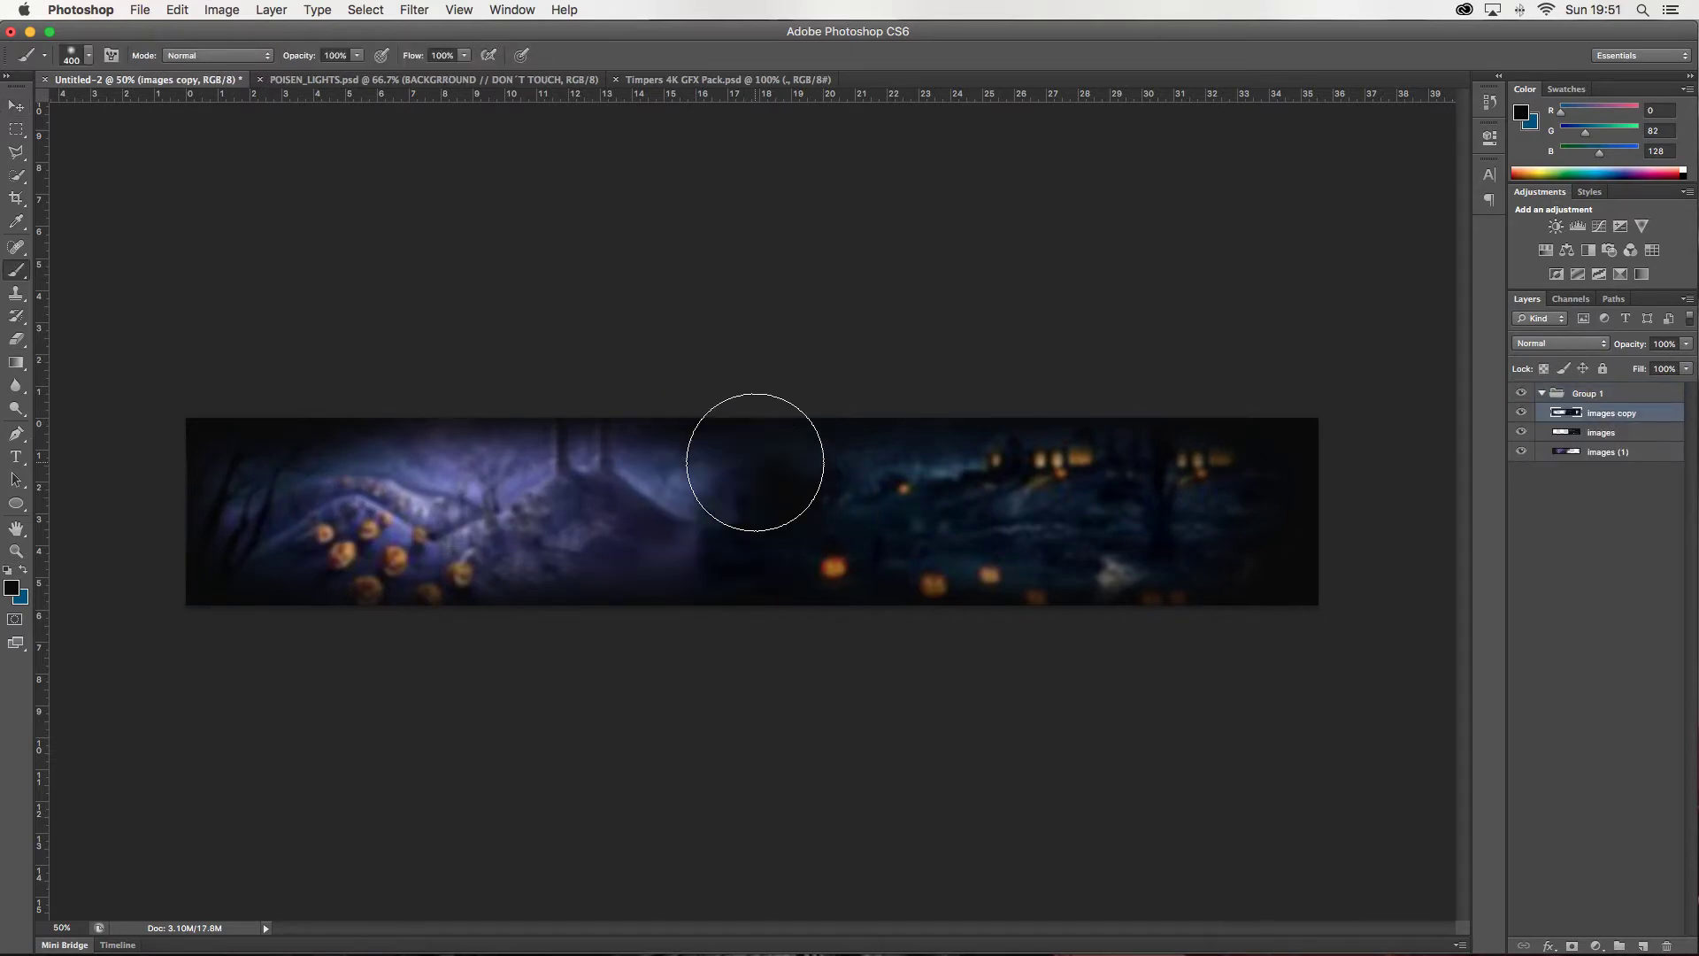
click(16, 106)
click(559, 952)
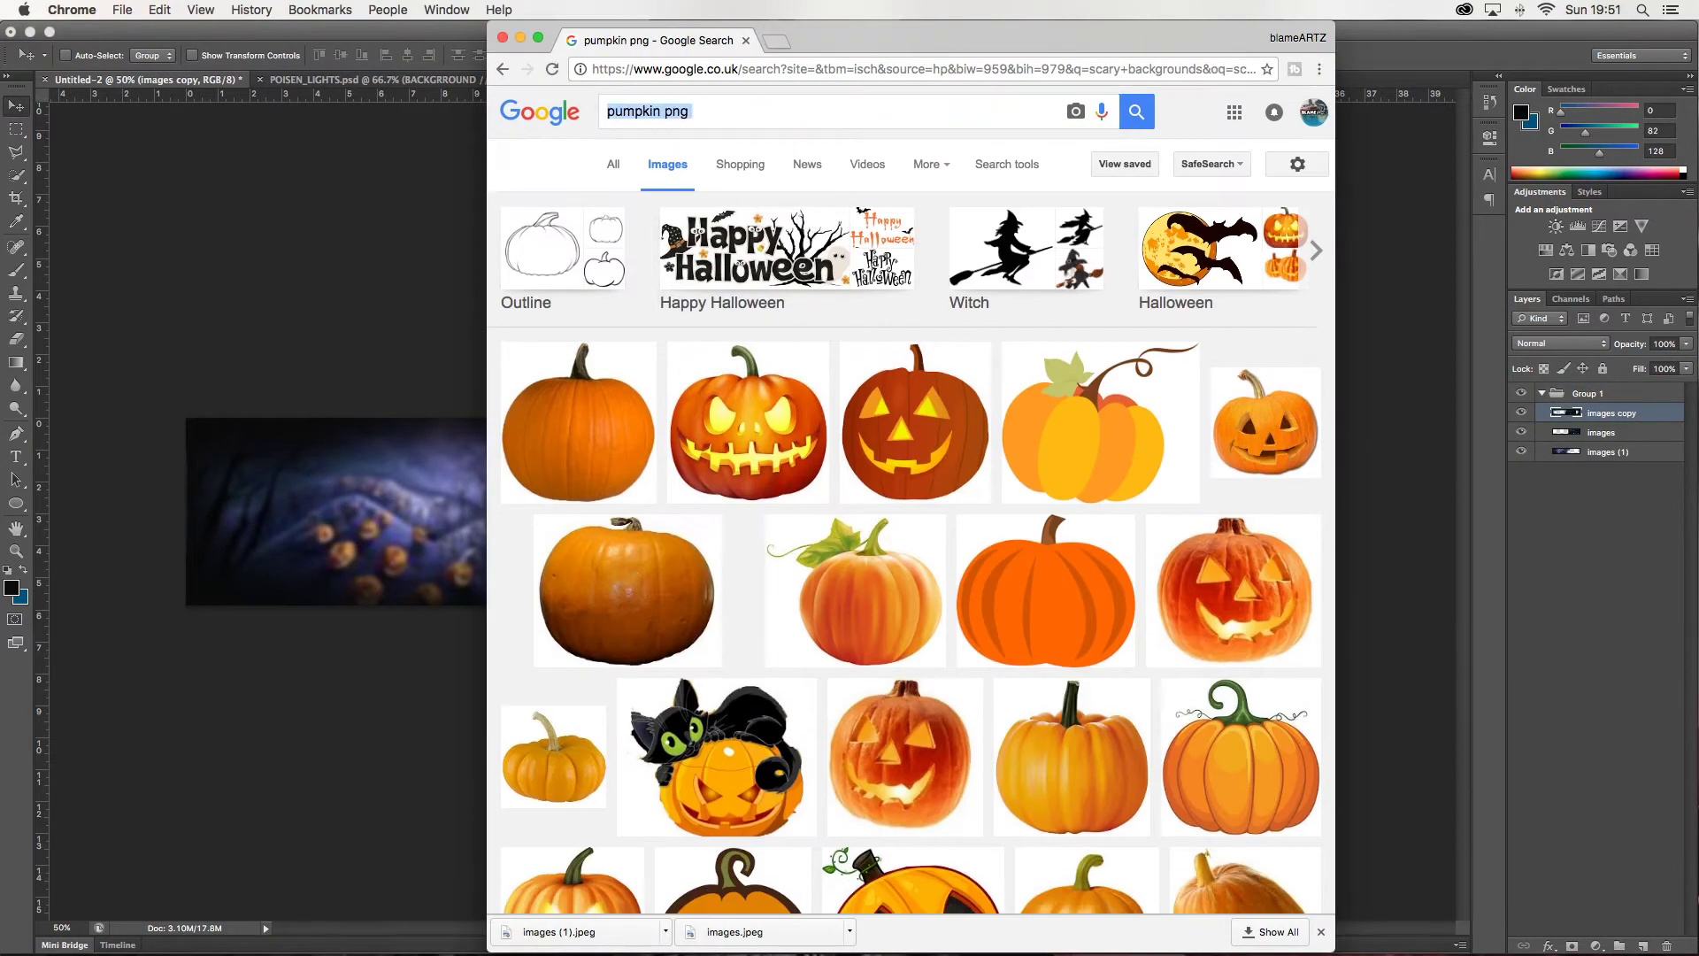
- Search Google Images for 'flow graphics' and open the wolf shield logo preview
text(flow graph)
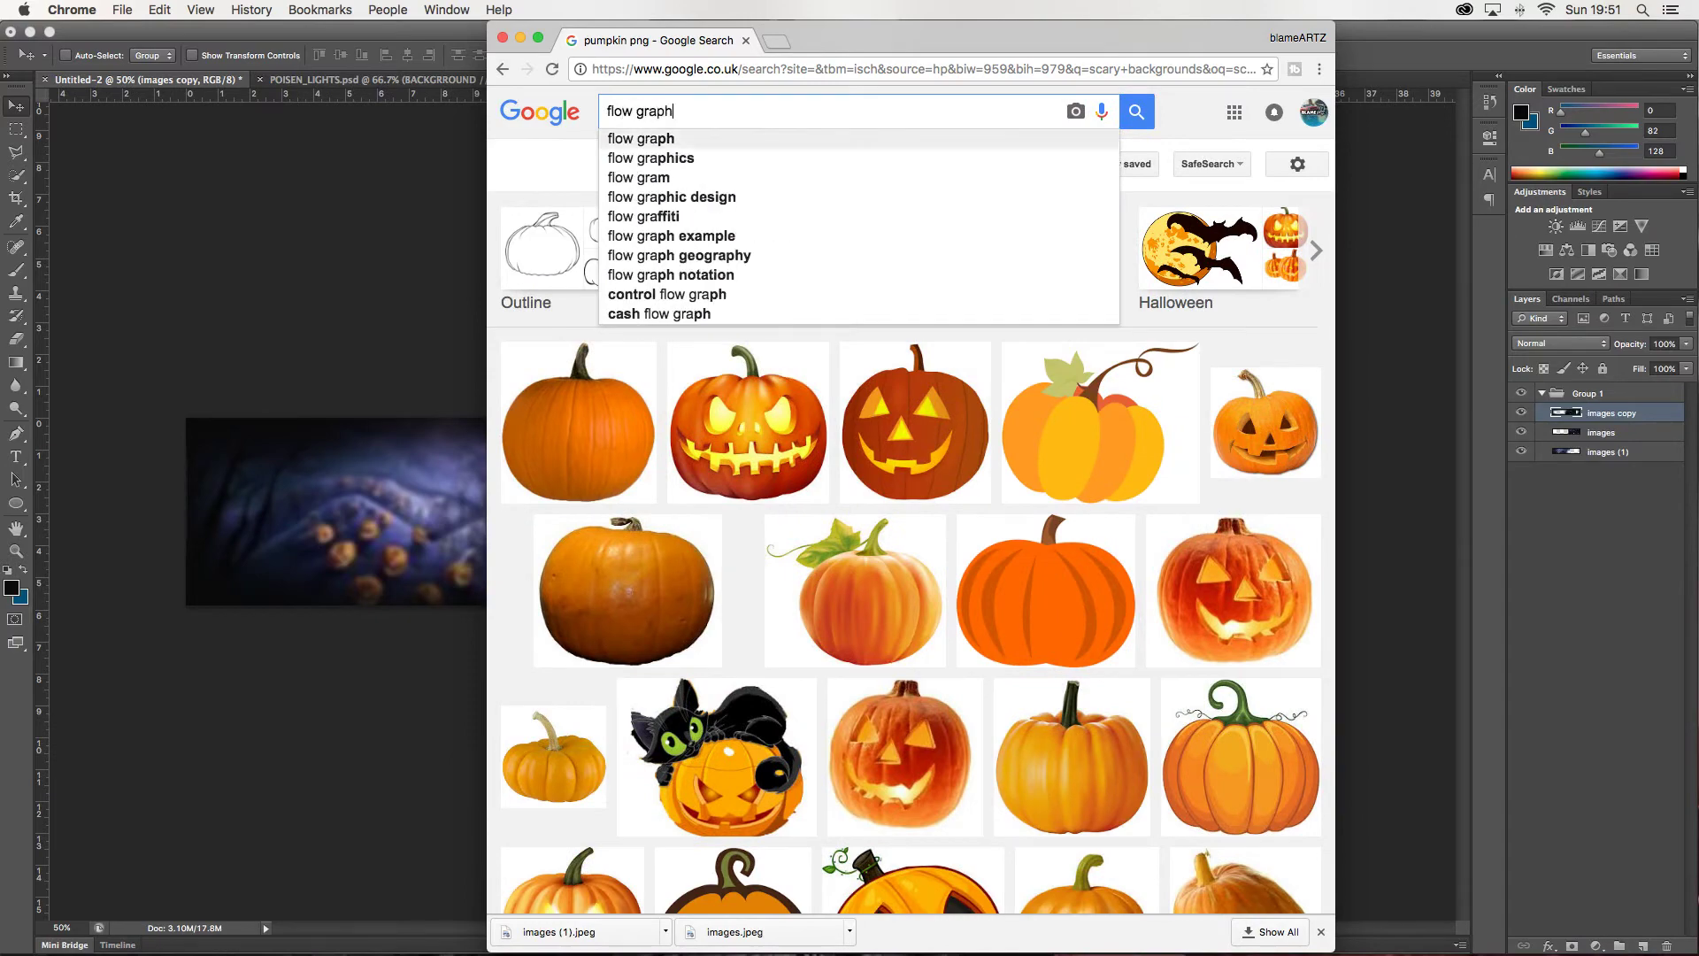
text(ics logo png)
key(Return)
key(BackSpace)
key(BackSpace)
key(BackSpace)
key(Return)
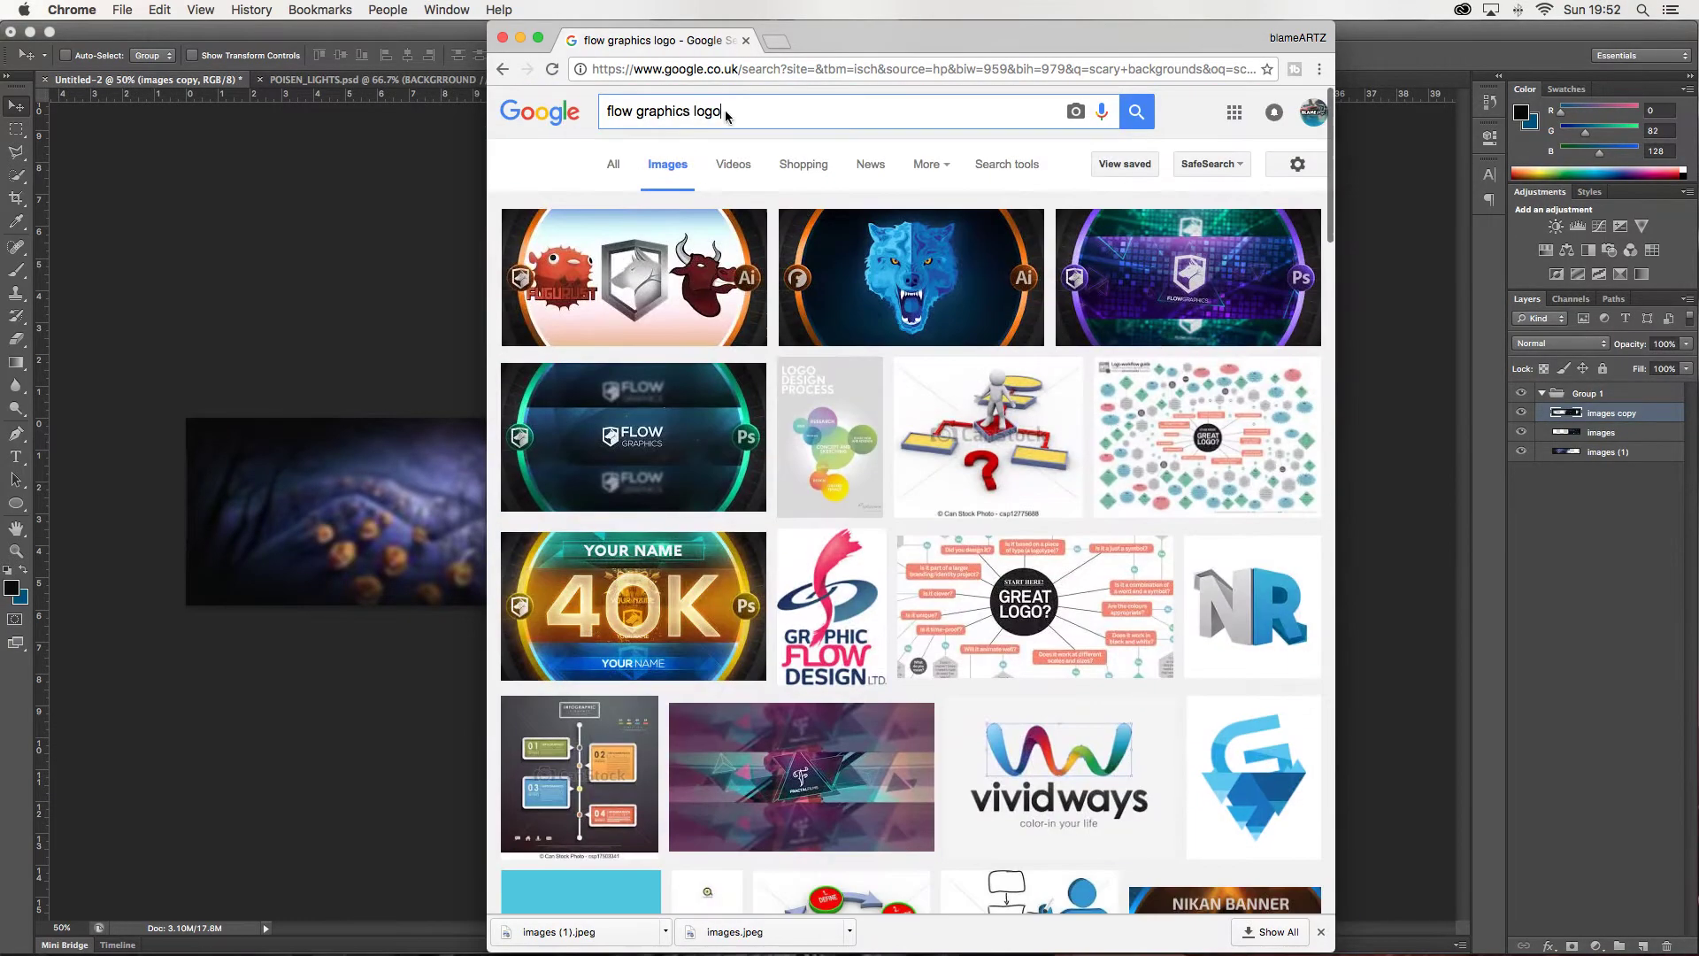
key(BackSpace)
key(BackSpace)
key(BackSpace)
key(Return)
click(646, 297)
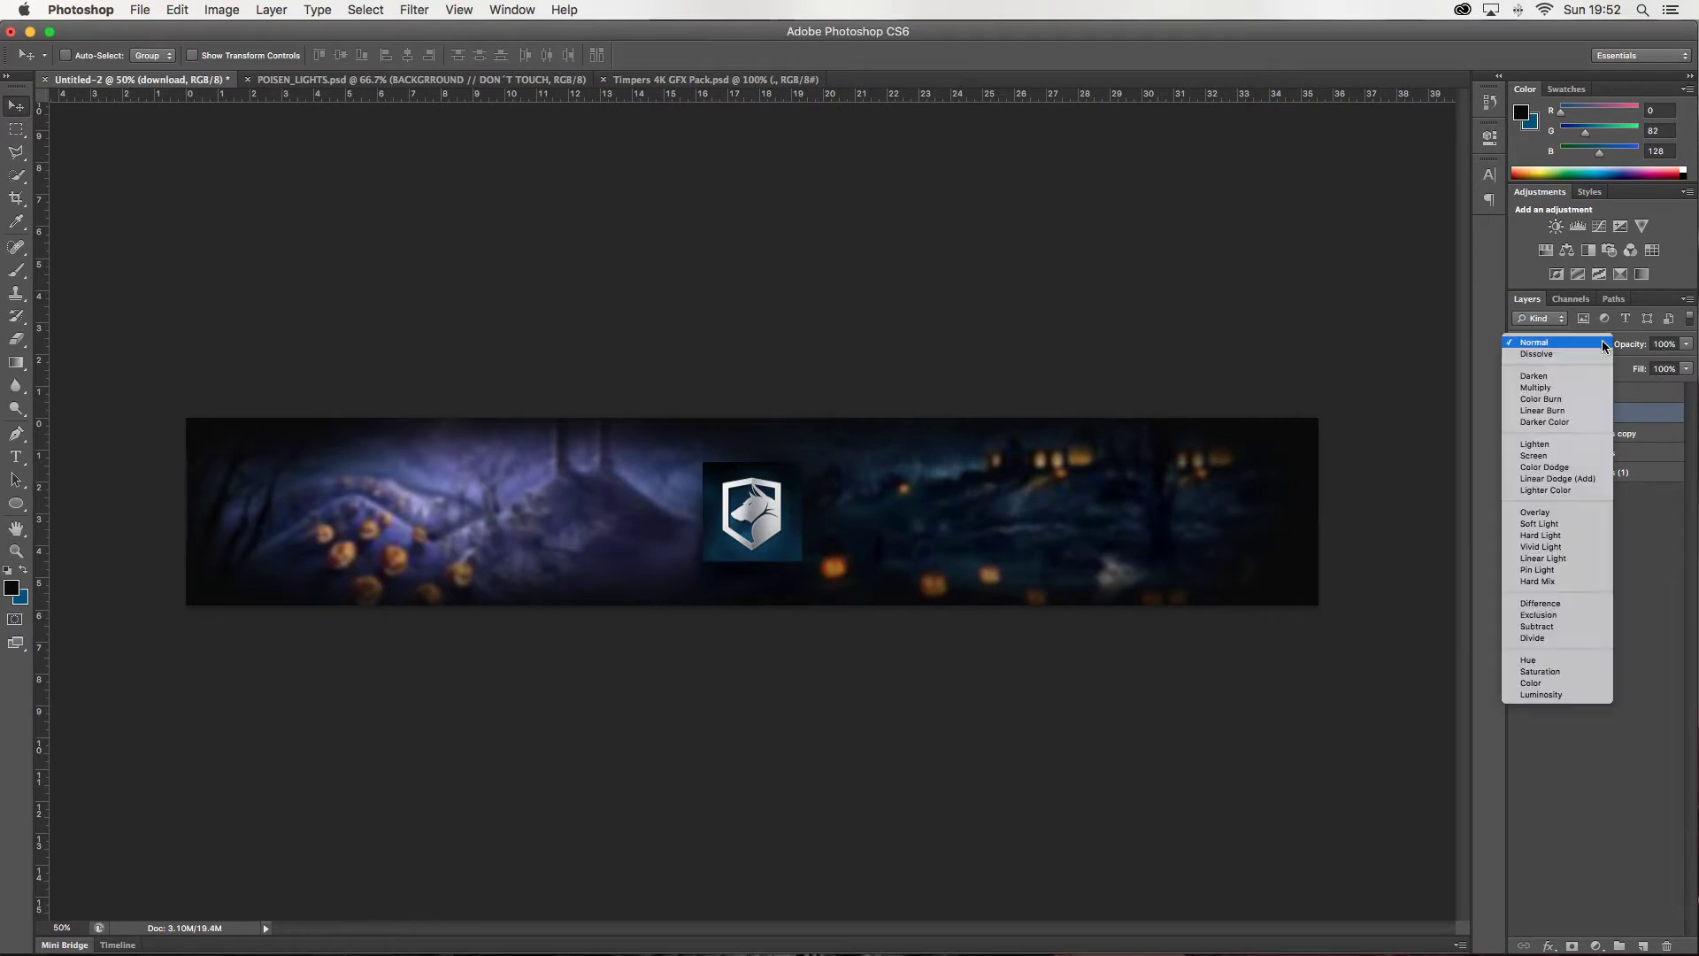
- Try Lighten, Multiply and other blend modes on the logo, settling on Normal
click(1535, 443)
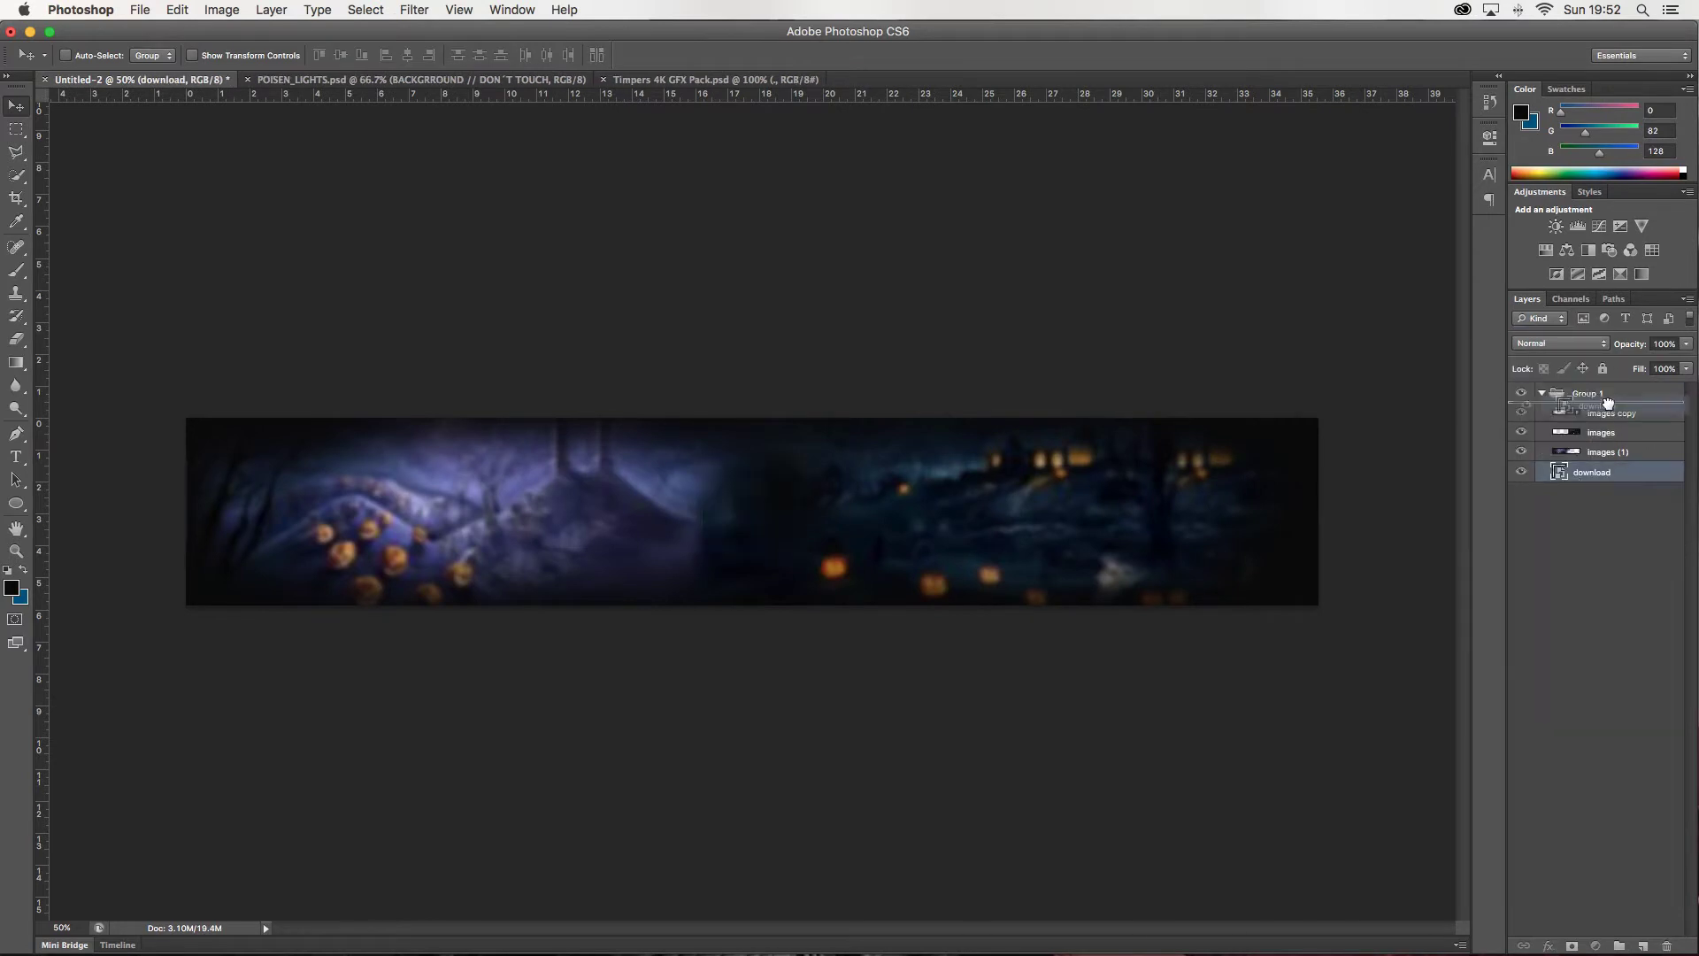
click(1562, 343)
click(1539, 526)
click(1562, 343)
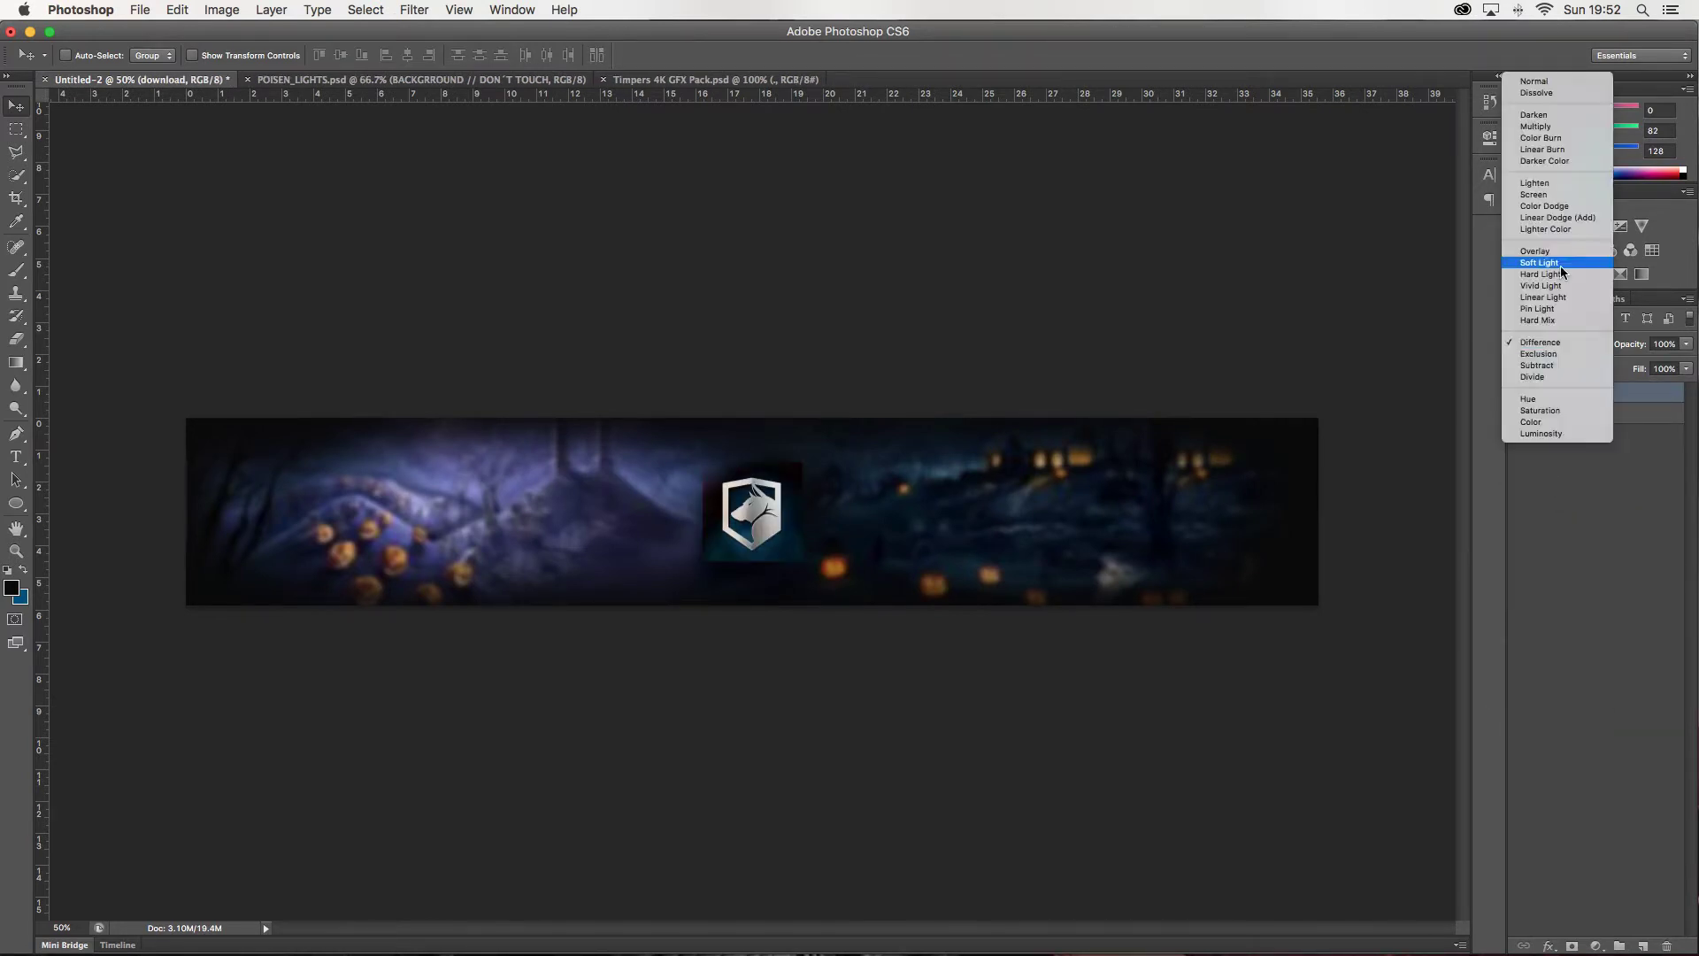
click(1540, 132)
click(1561, 343)
click(1533, 296)
- Zoom in on the shield logo, trace its outline with the Pen tool, then zoom out
key(z)
drag(751, 498, 466, 447)
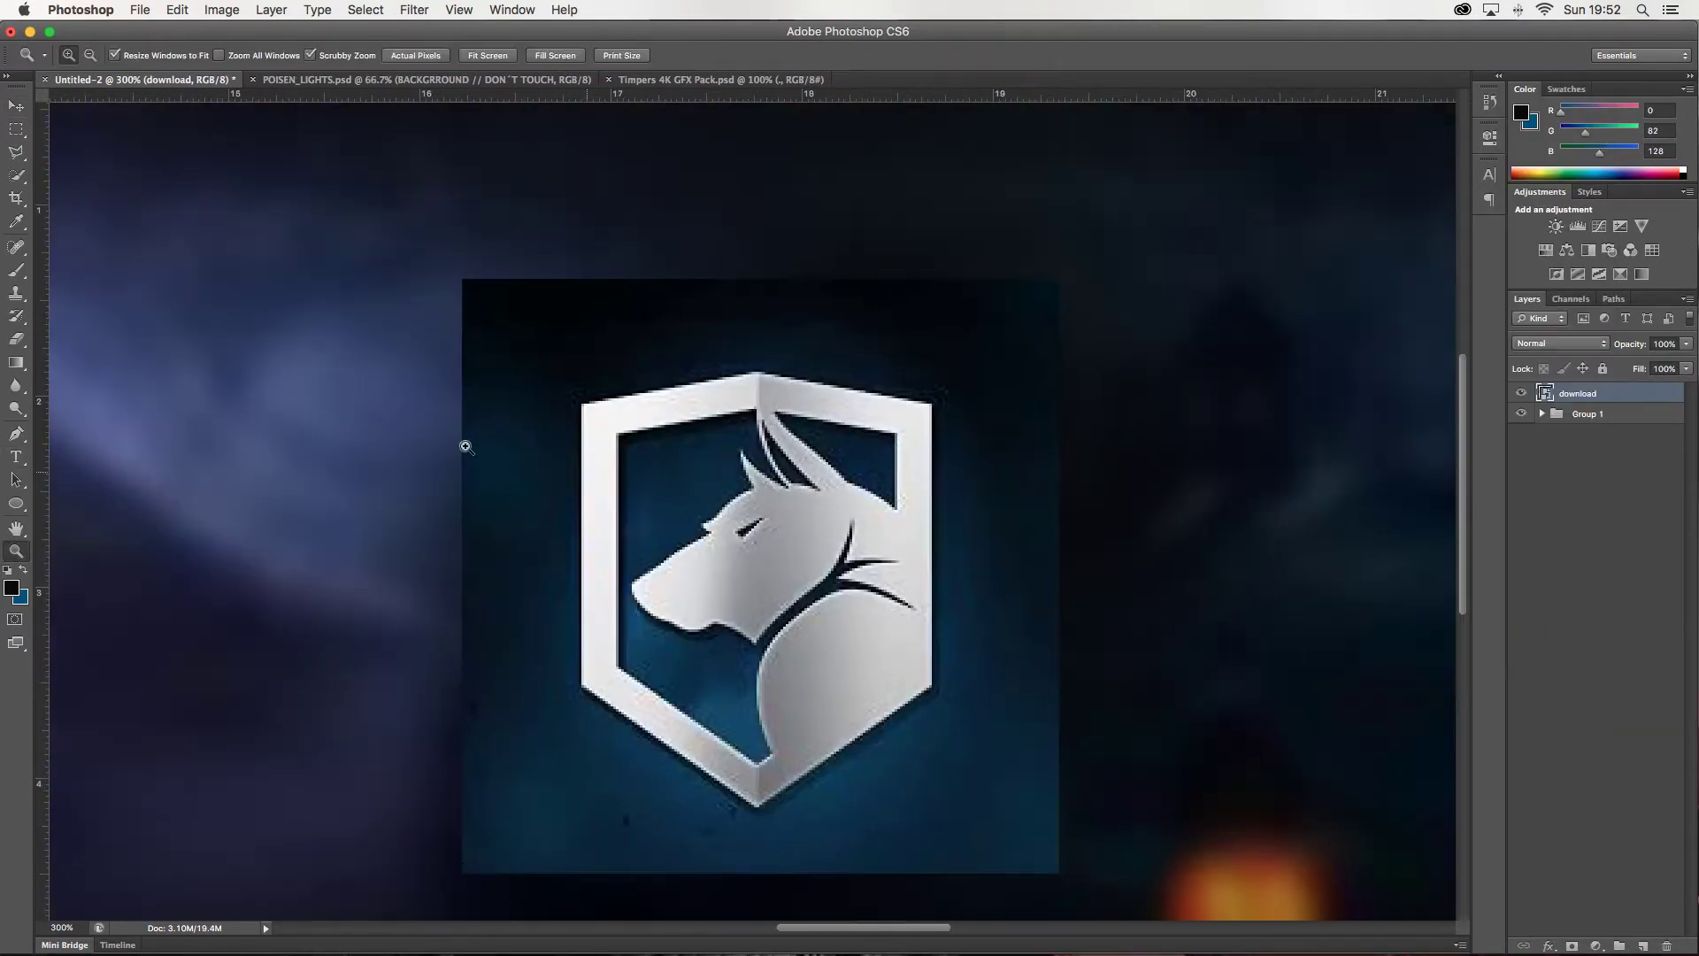
key(p)
click(582, 403)
click(581, 687)
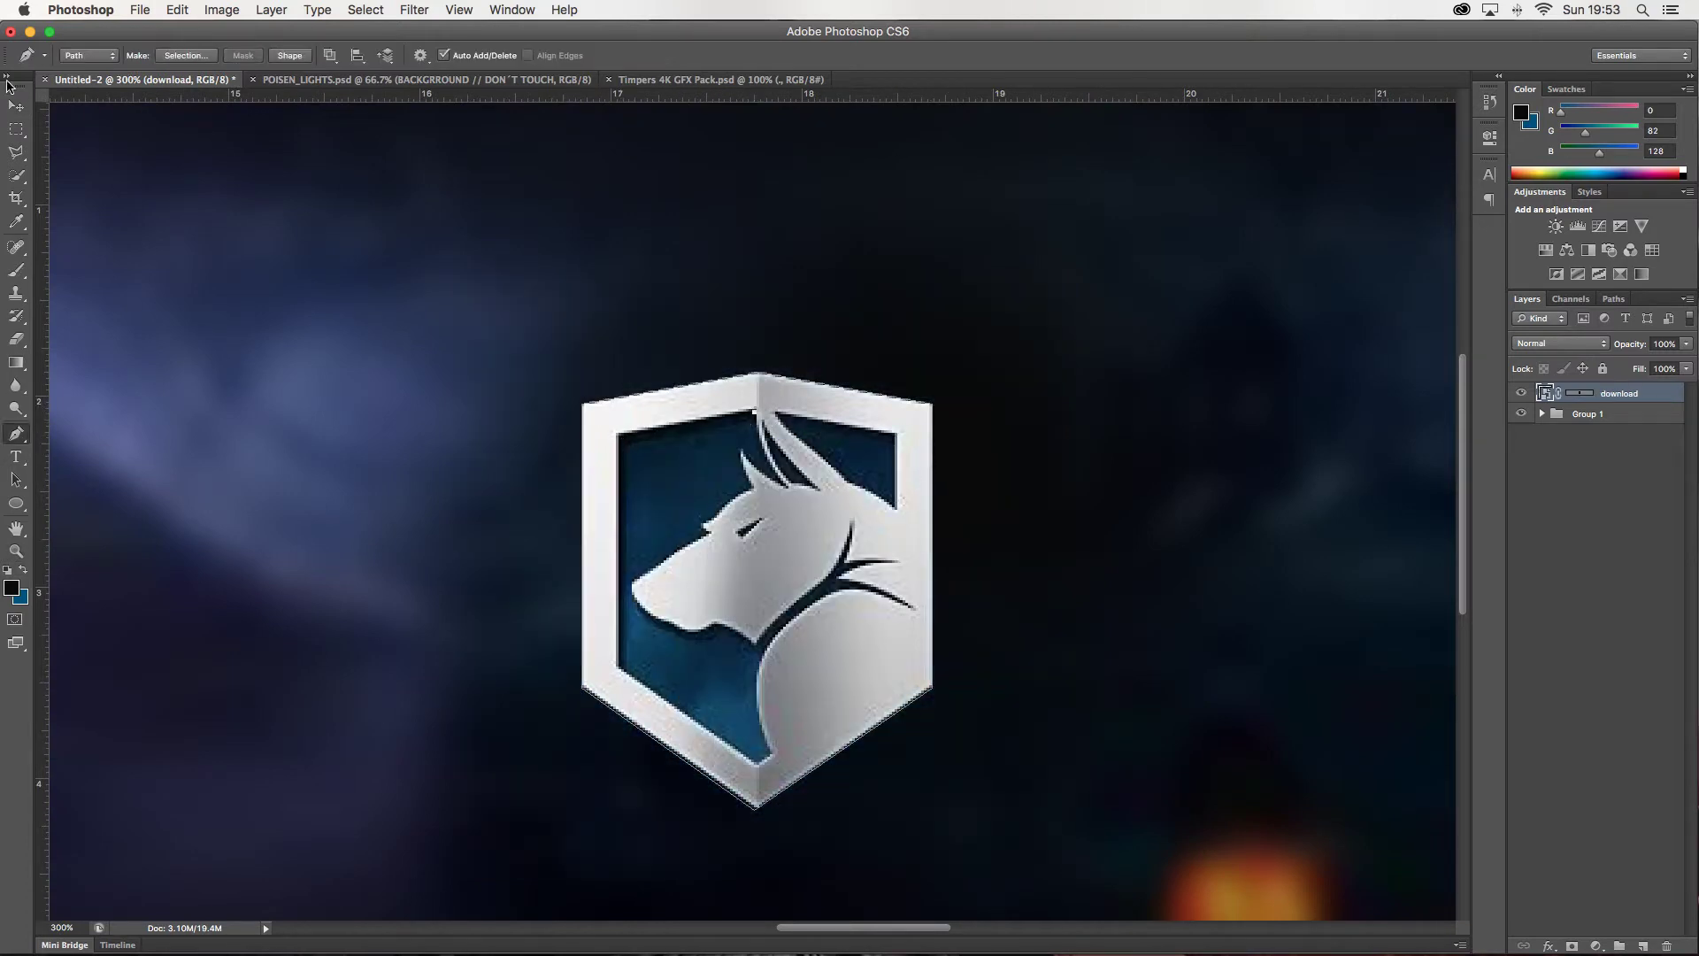
key(z)
key(super+minus)
key(super+minus)
key(super+minus)
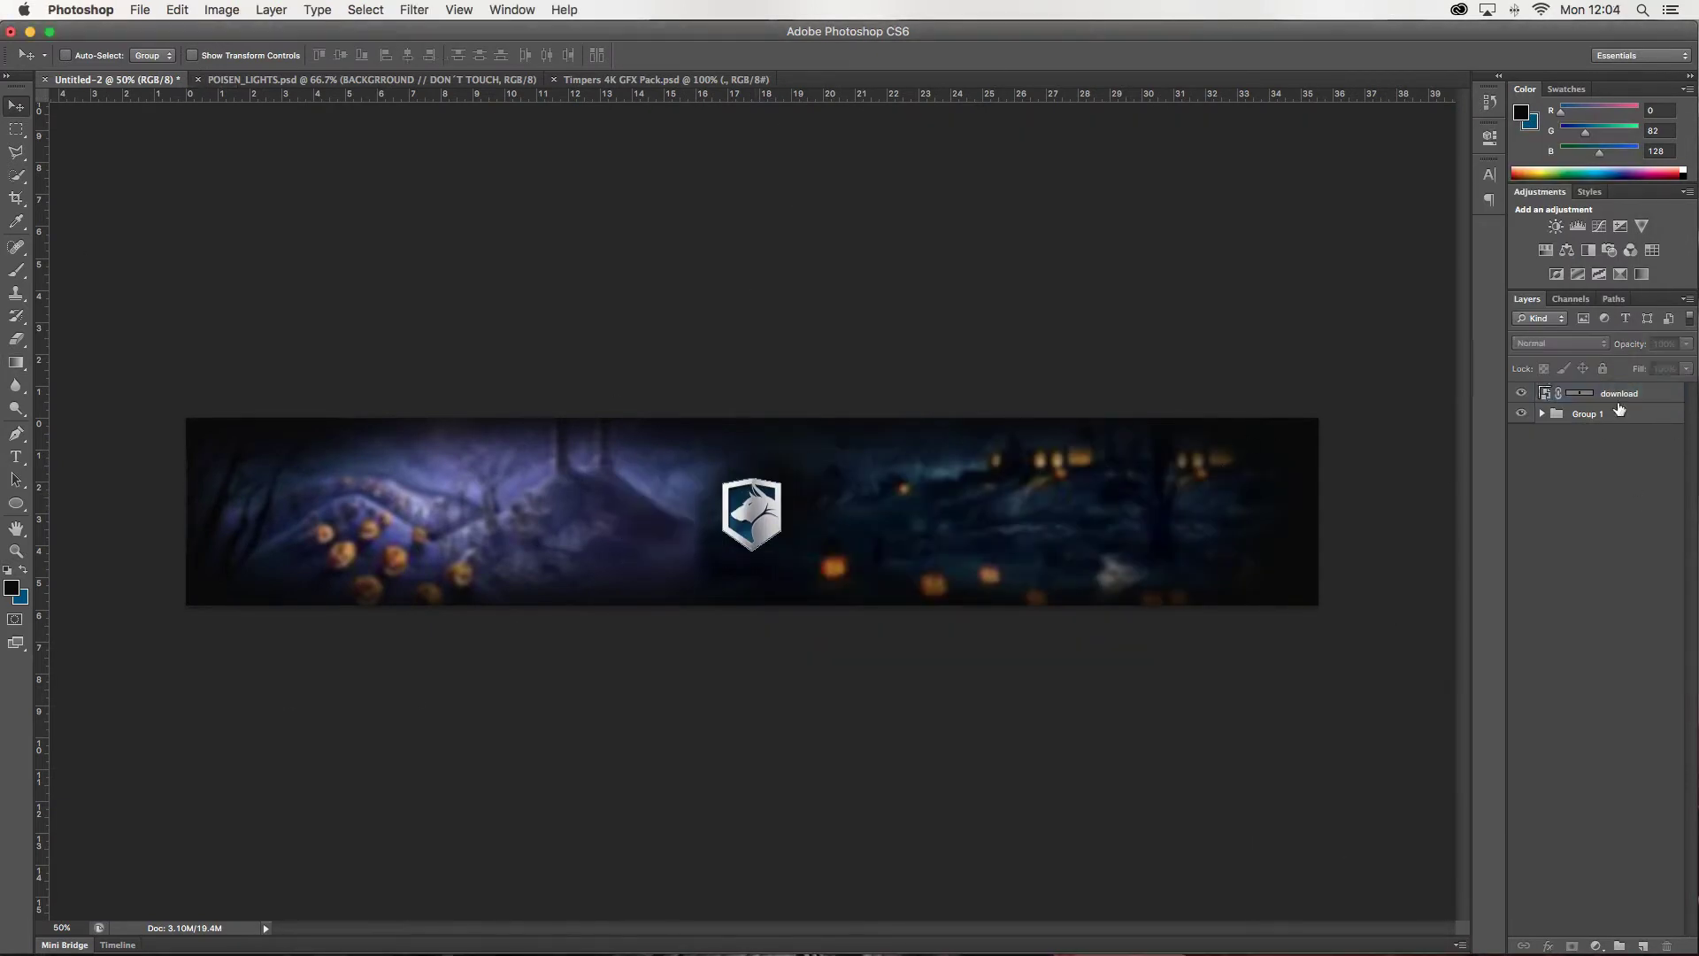
- Move the wolf shield logo left, transform it, and align it to the canvas's vertical centre
mouse_move(715, 505)
mouse_down()
mouse_move(566, 500)
mouse_move(592, 518)
mouse_up()
click(1564, 404)
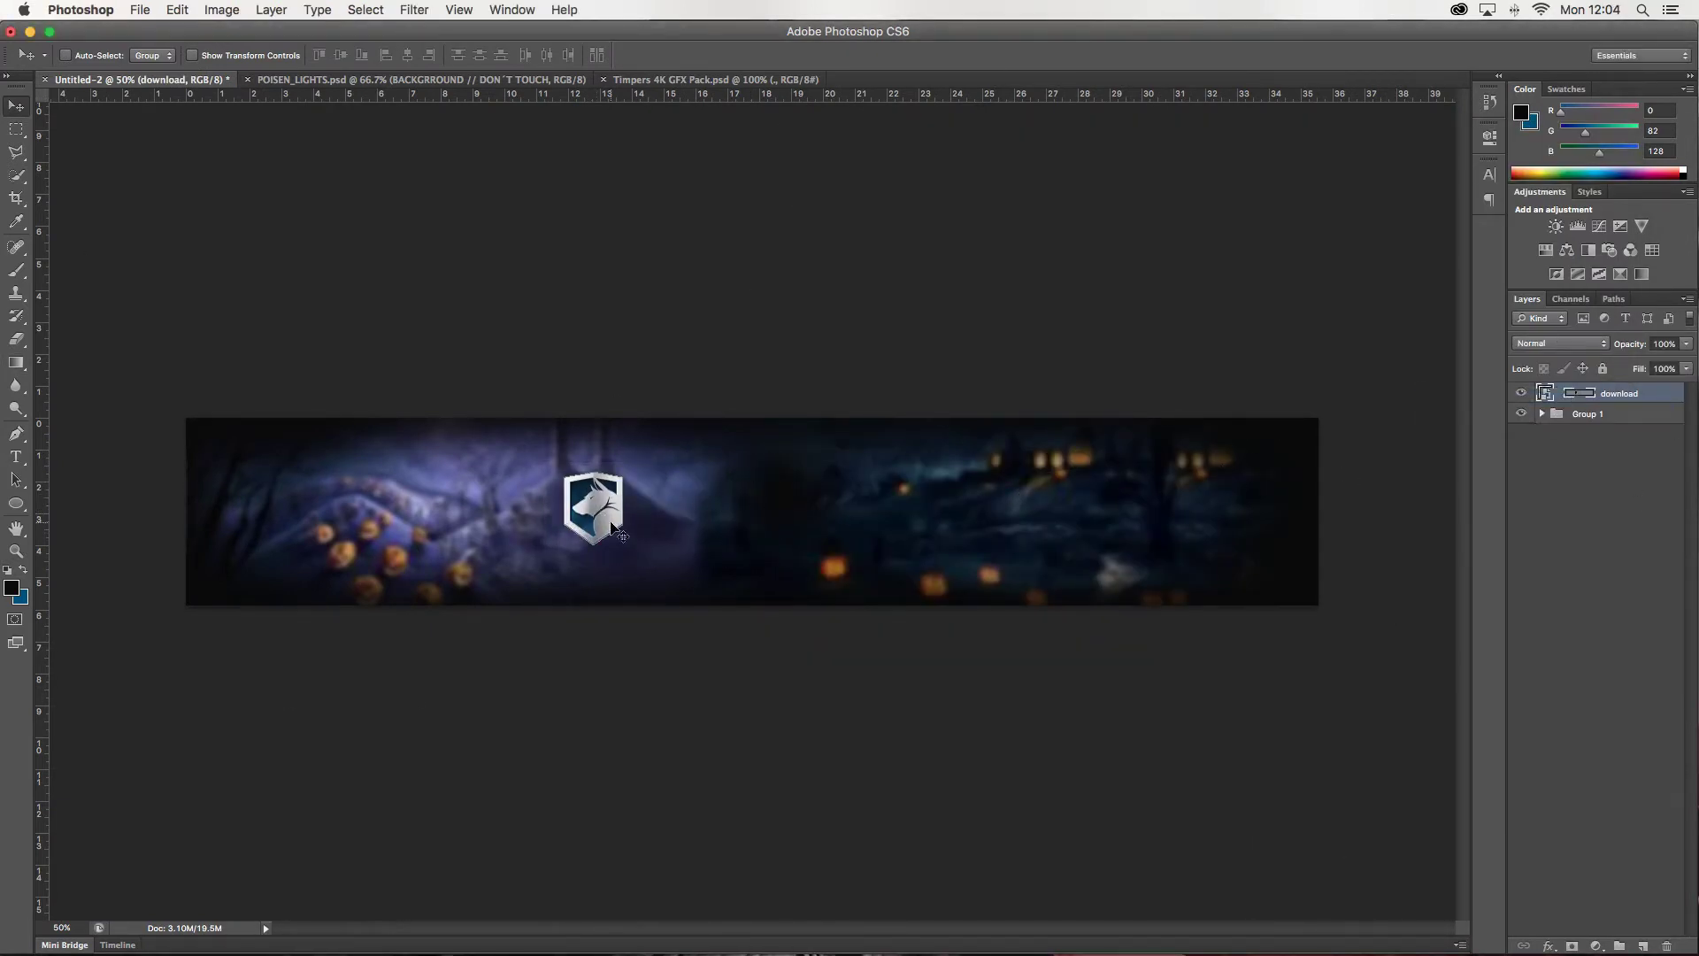
key(super+t)
click(888, 54)
key(super+a)
click(341, 55)
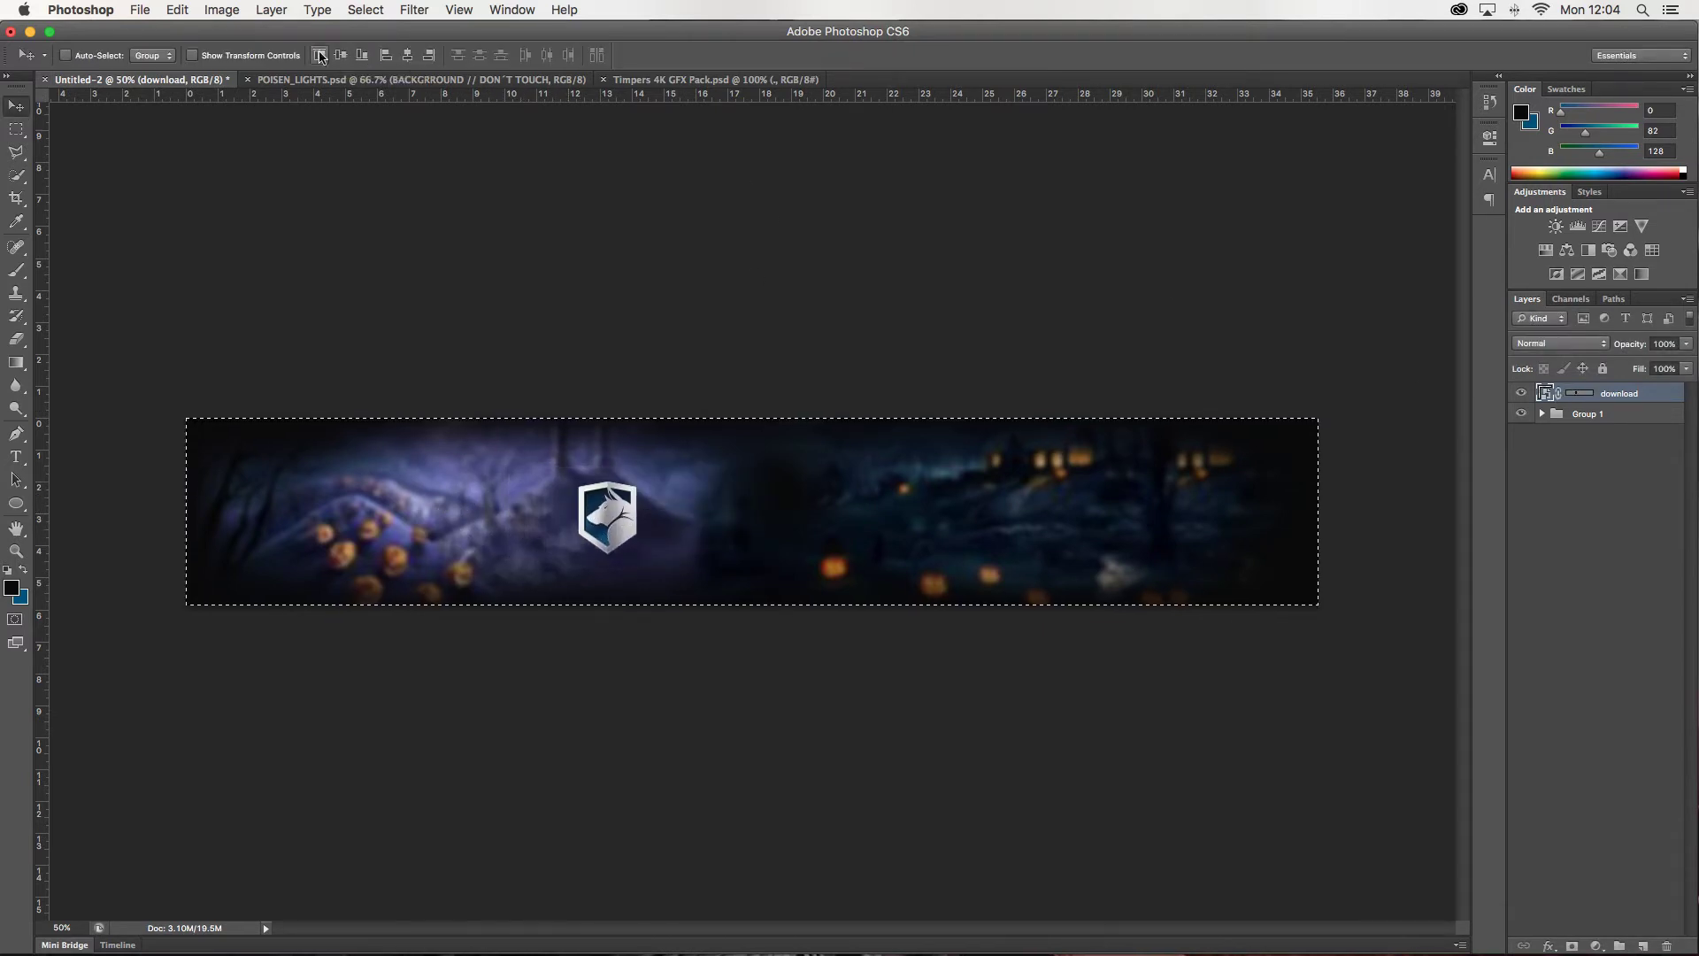
- Add white FLOW text beside the shield logo in the Cartoonist font
click(16, 457)
click(599, 501)
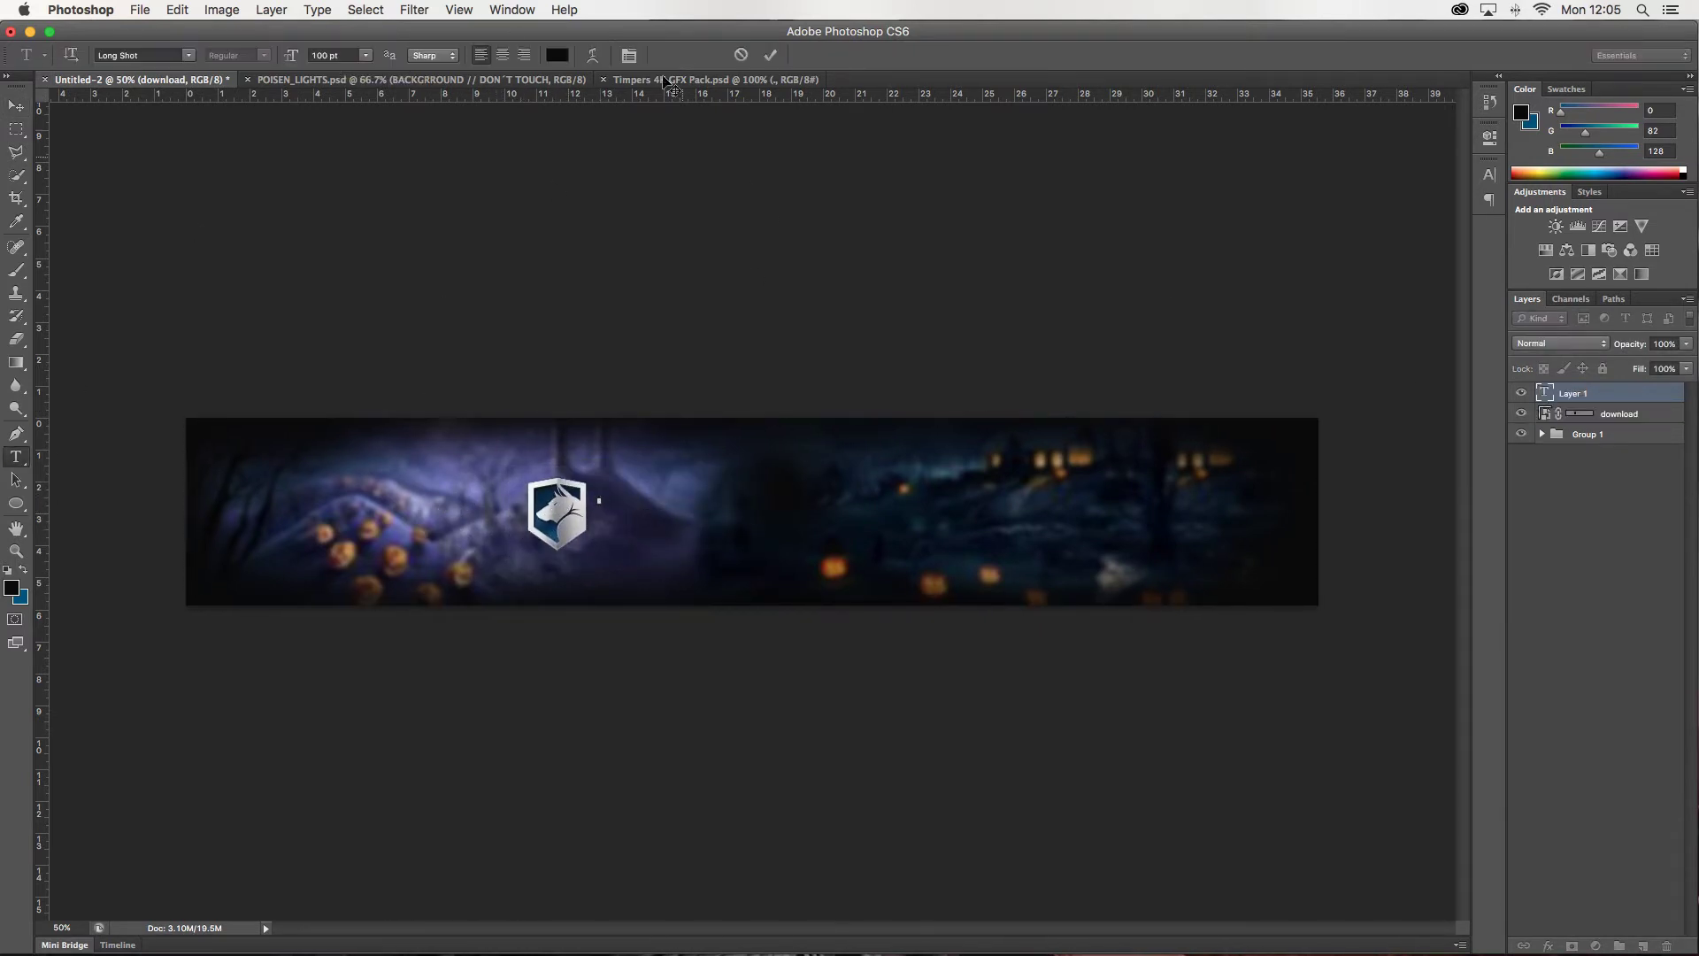
click(557, 55)
click(1022, 315)
text(FLOW)
click(187, 54)
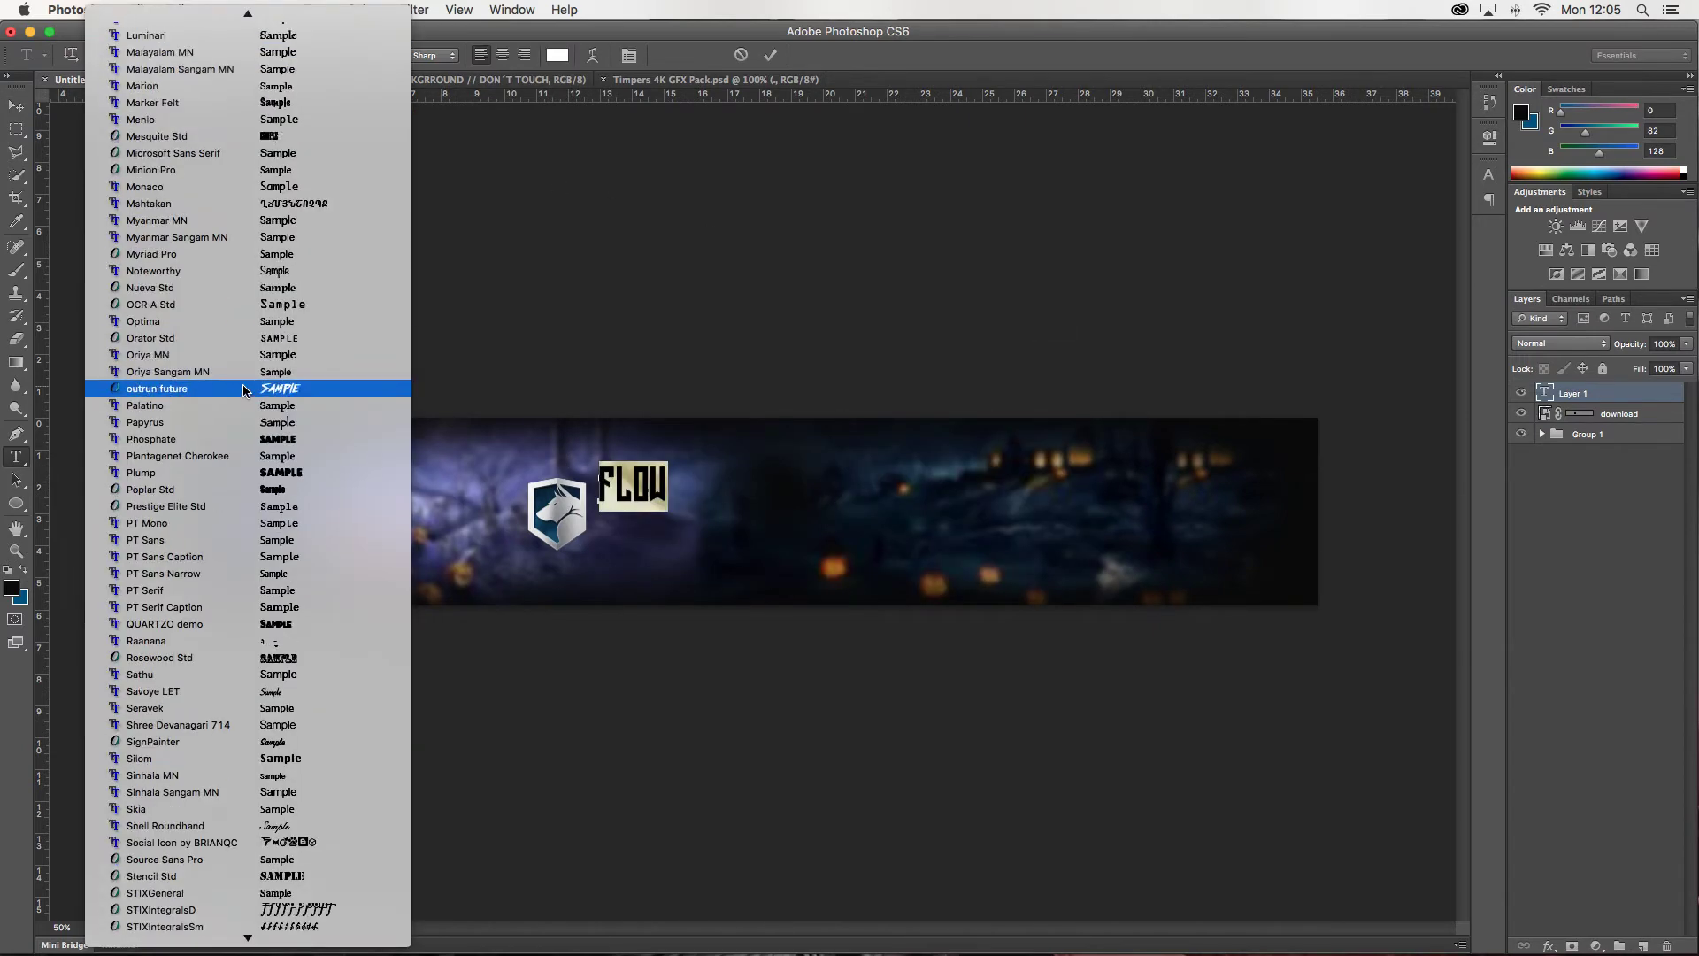
scroll(323, 398, down, 5)
scroll(323, 487, down, 5)
scroll(326, 580, down, 5)
scroll(326, 584, up, 10)
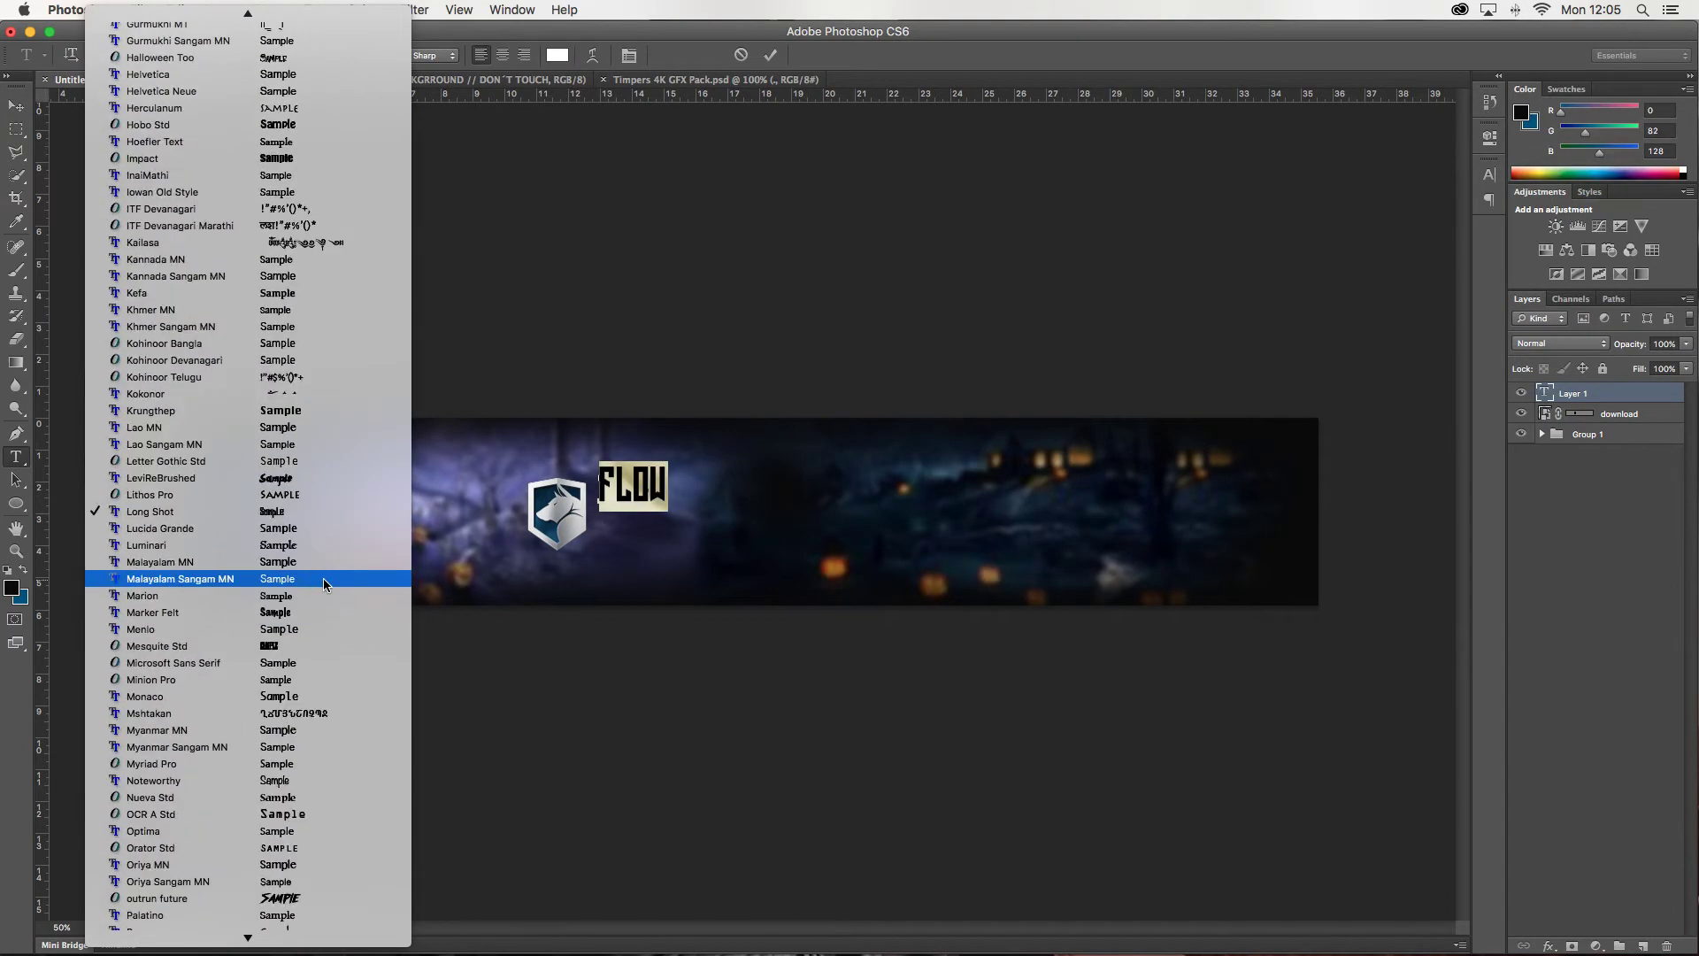
scroll(327, 580, up, 10)
click(314, 407)
click(771, 55)
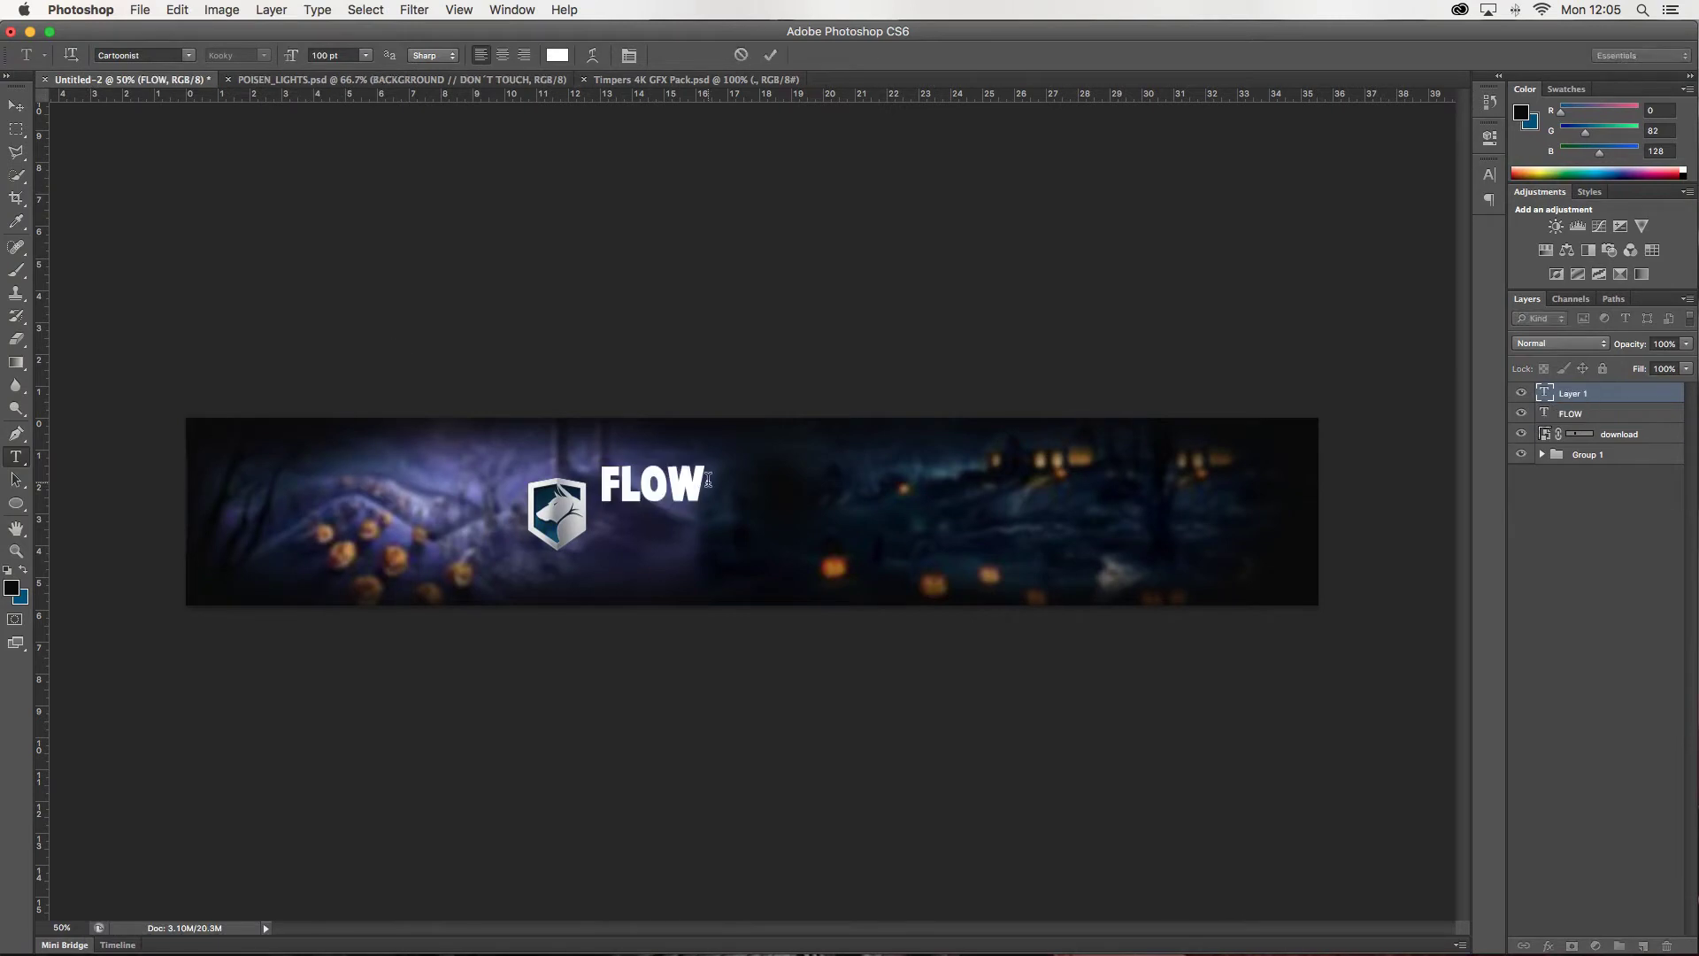
- Add GRAPHICS text, shrink it just under FLOW, and group both text layers
click(647, 526)
text(GRAPHICS)
key(ctrl+Return)
key(ctrl+t)
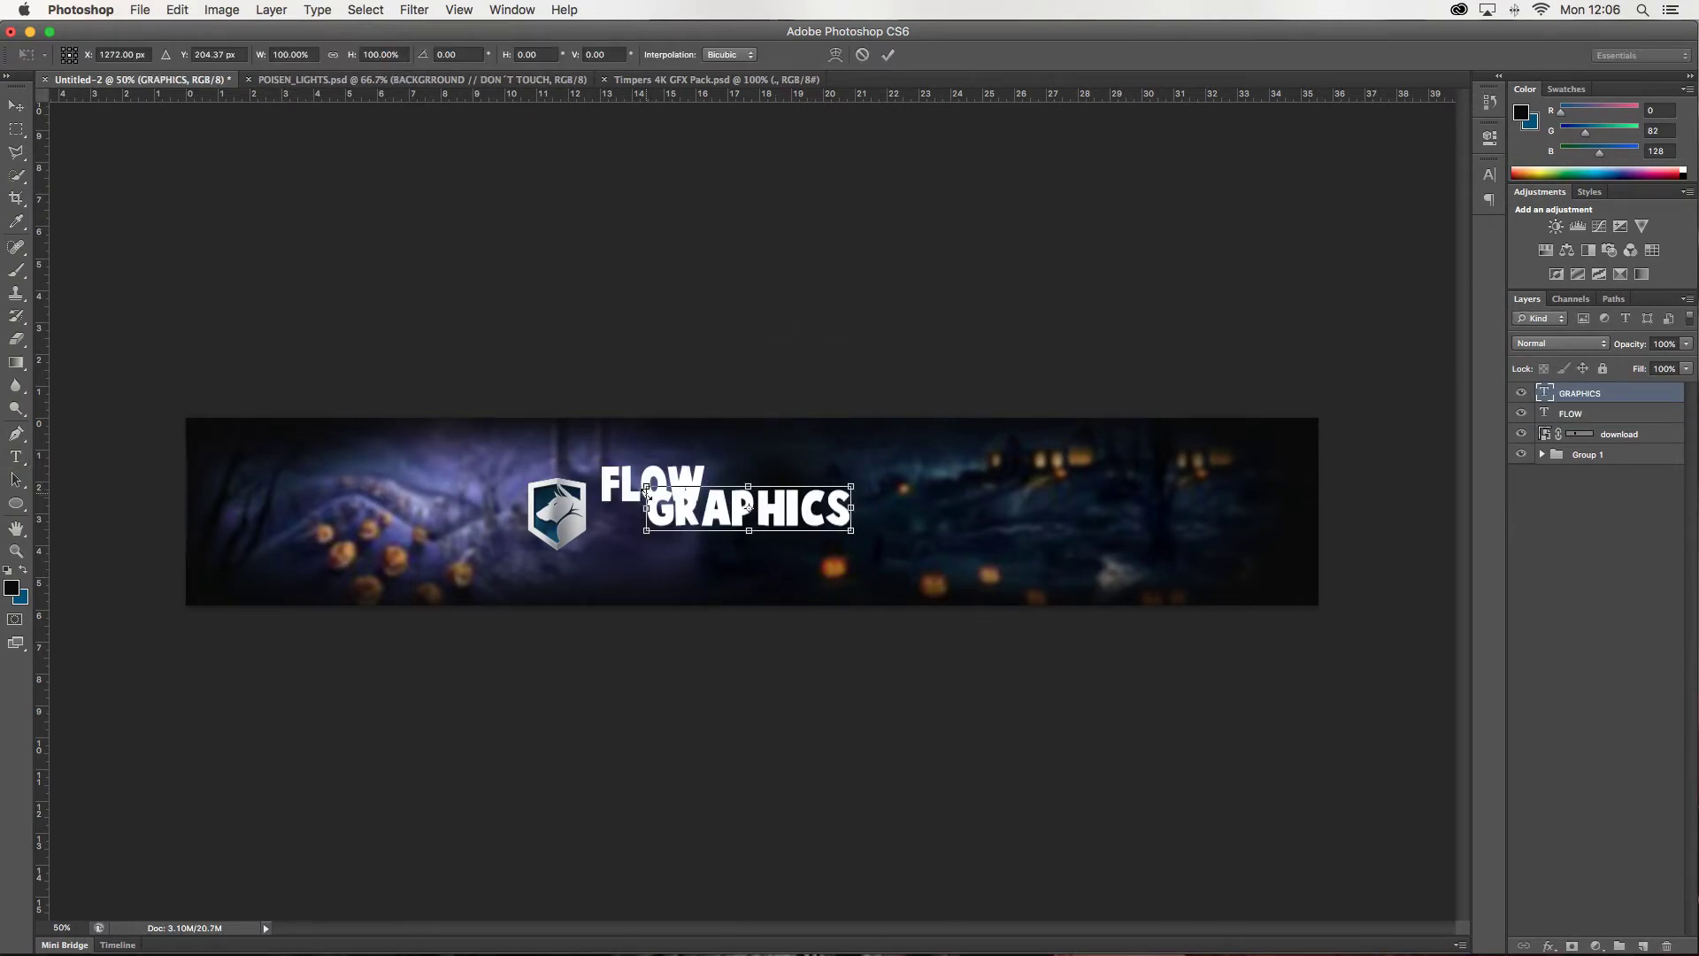
drag(853, 488, 810, 497)
drag(722, 512, 704, 519)
click(888, 55)
shift+click(1584, 413)
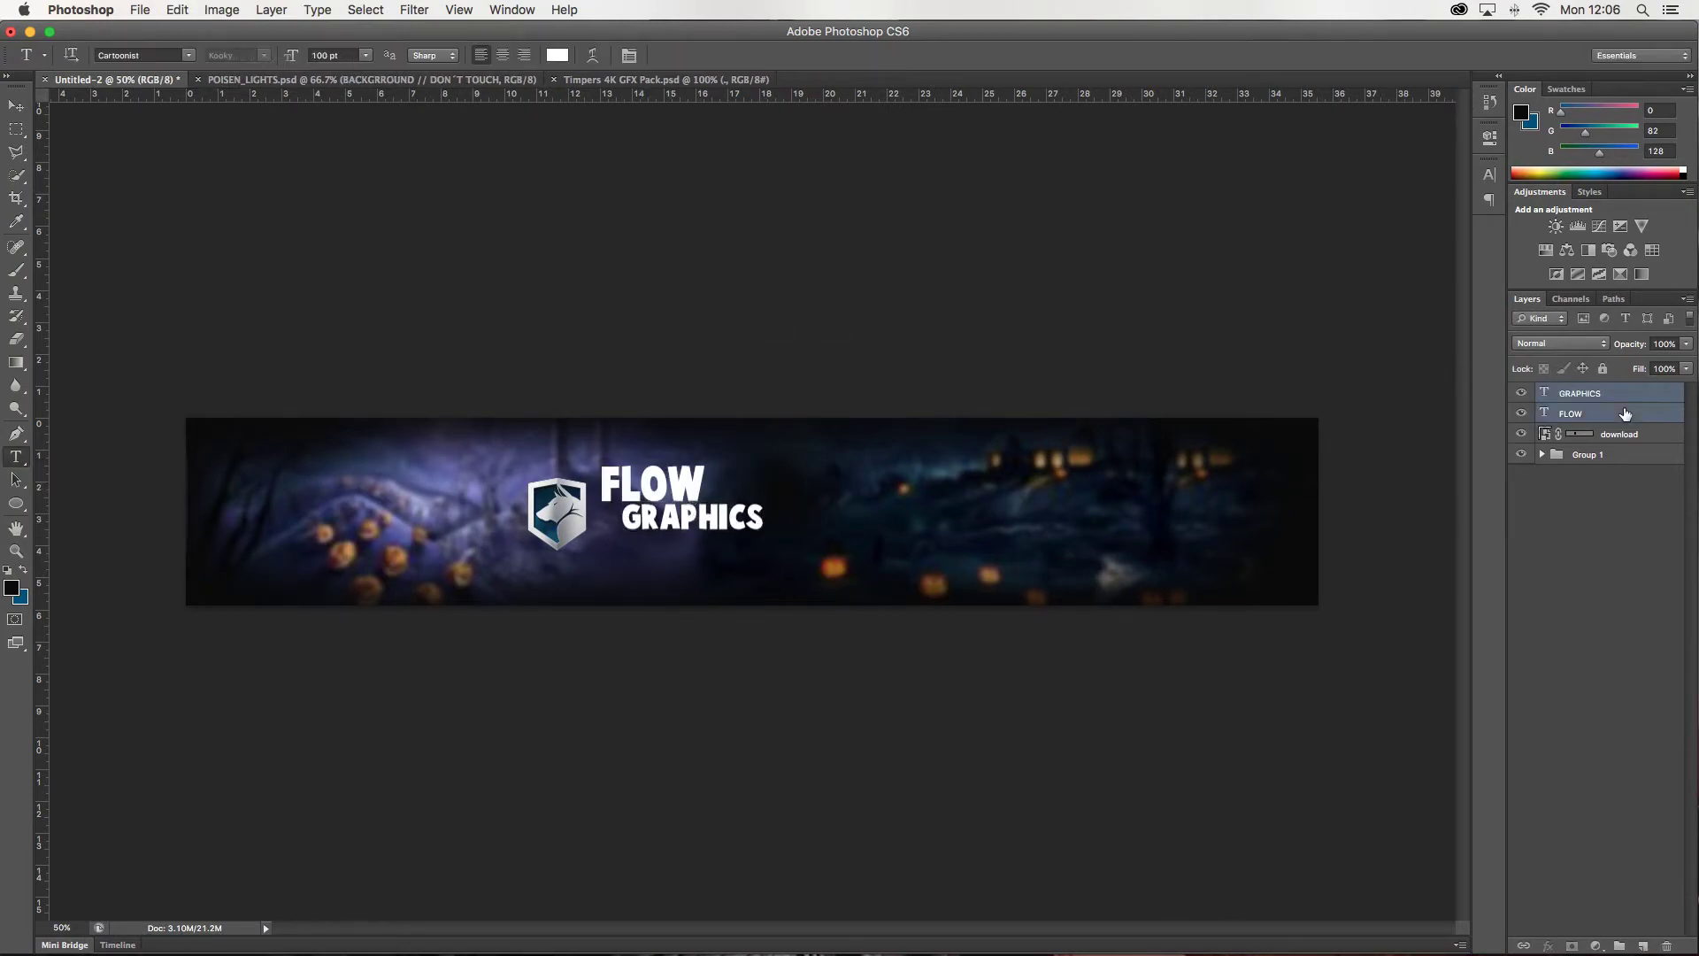
key(ctrl+g)
- Give GRAPHICS a colour overlay and a larger Normal-blend drop shadow
double_click(1637, 413)
click(260, 695)
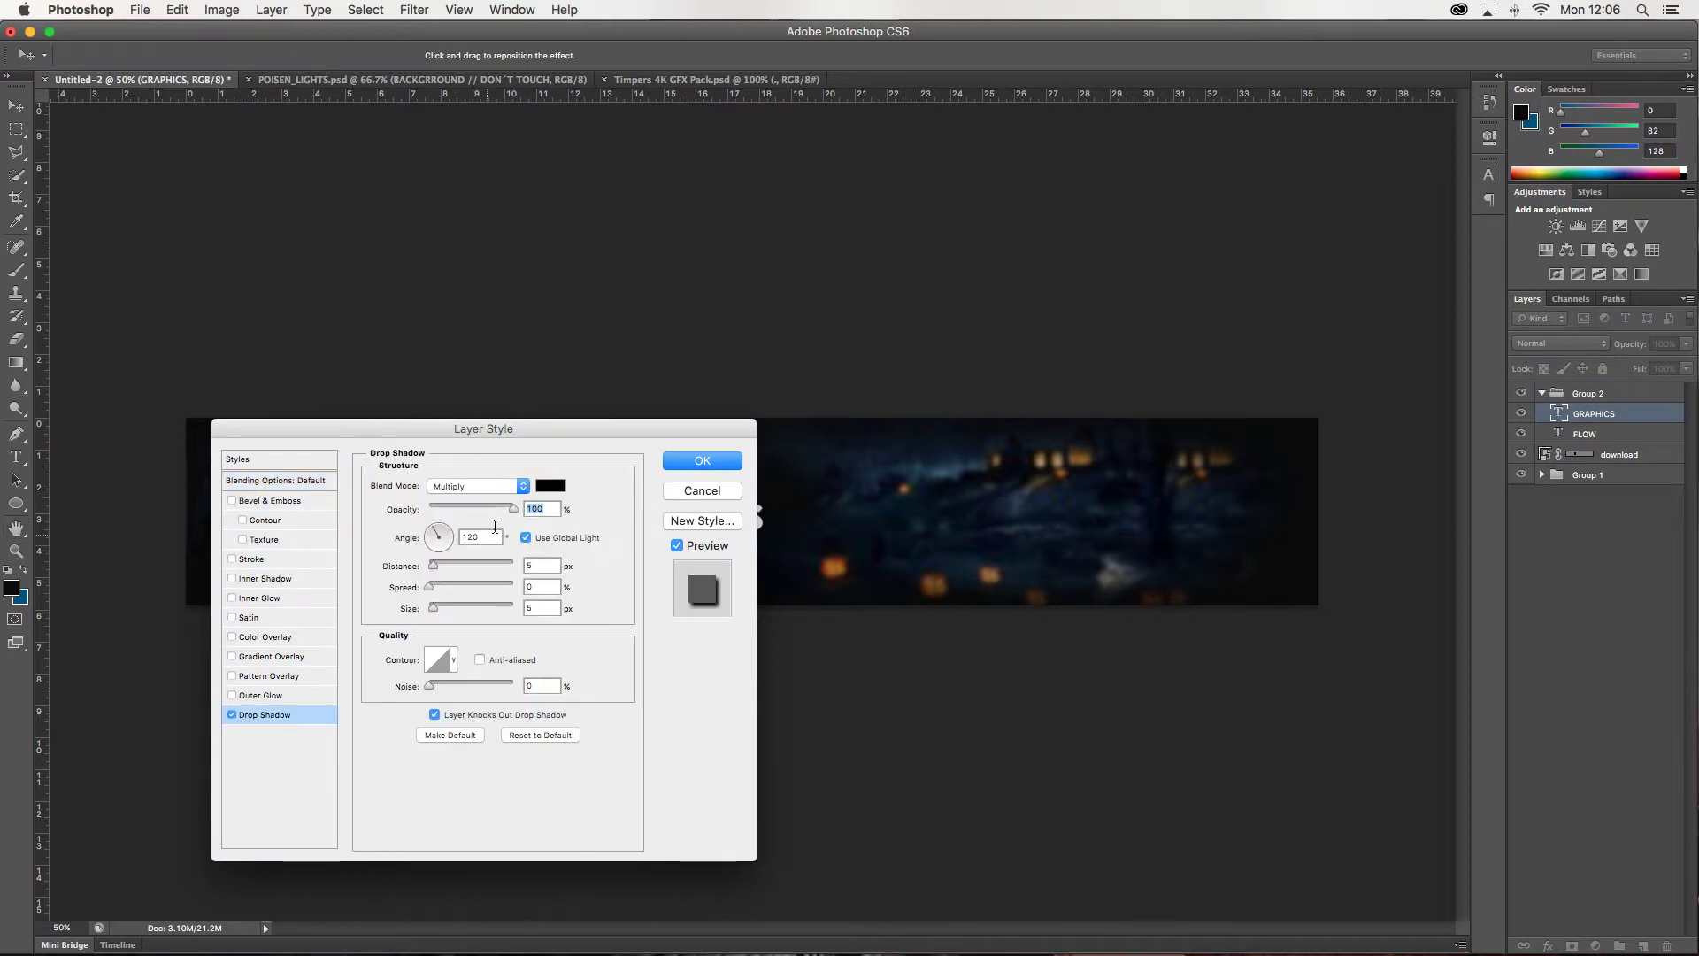
drag(483, 428, 1146, 447)
click(928, 654)
double_click(1198, 528)
click(927, 733)
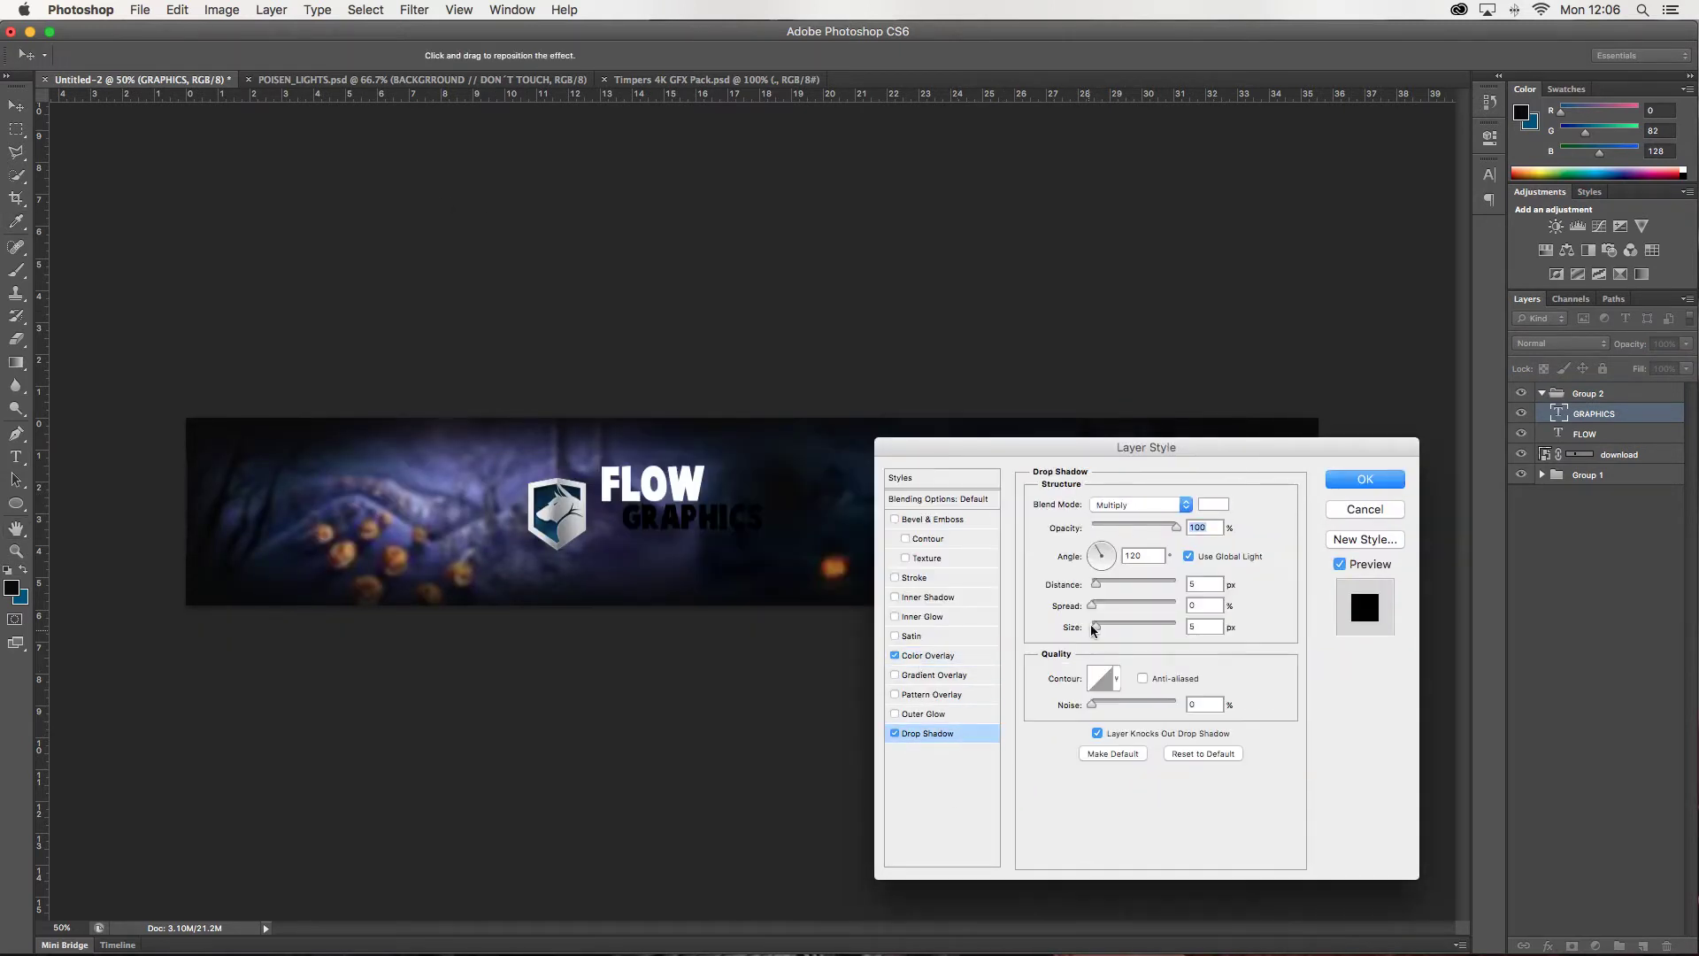
mouse_move(1092, 605)
mouse_down()
mouse_move(1117, 606)
mouse_move(1118, 628)
mouse_move(1115, 606)
mouse_move(1091, 605)
mouse_move(1242, 633)
mouse_up()
click(1141, 504)
click(1146, 473)
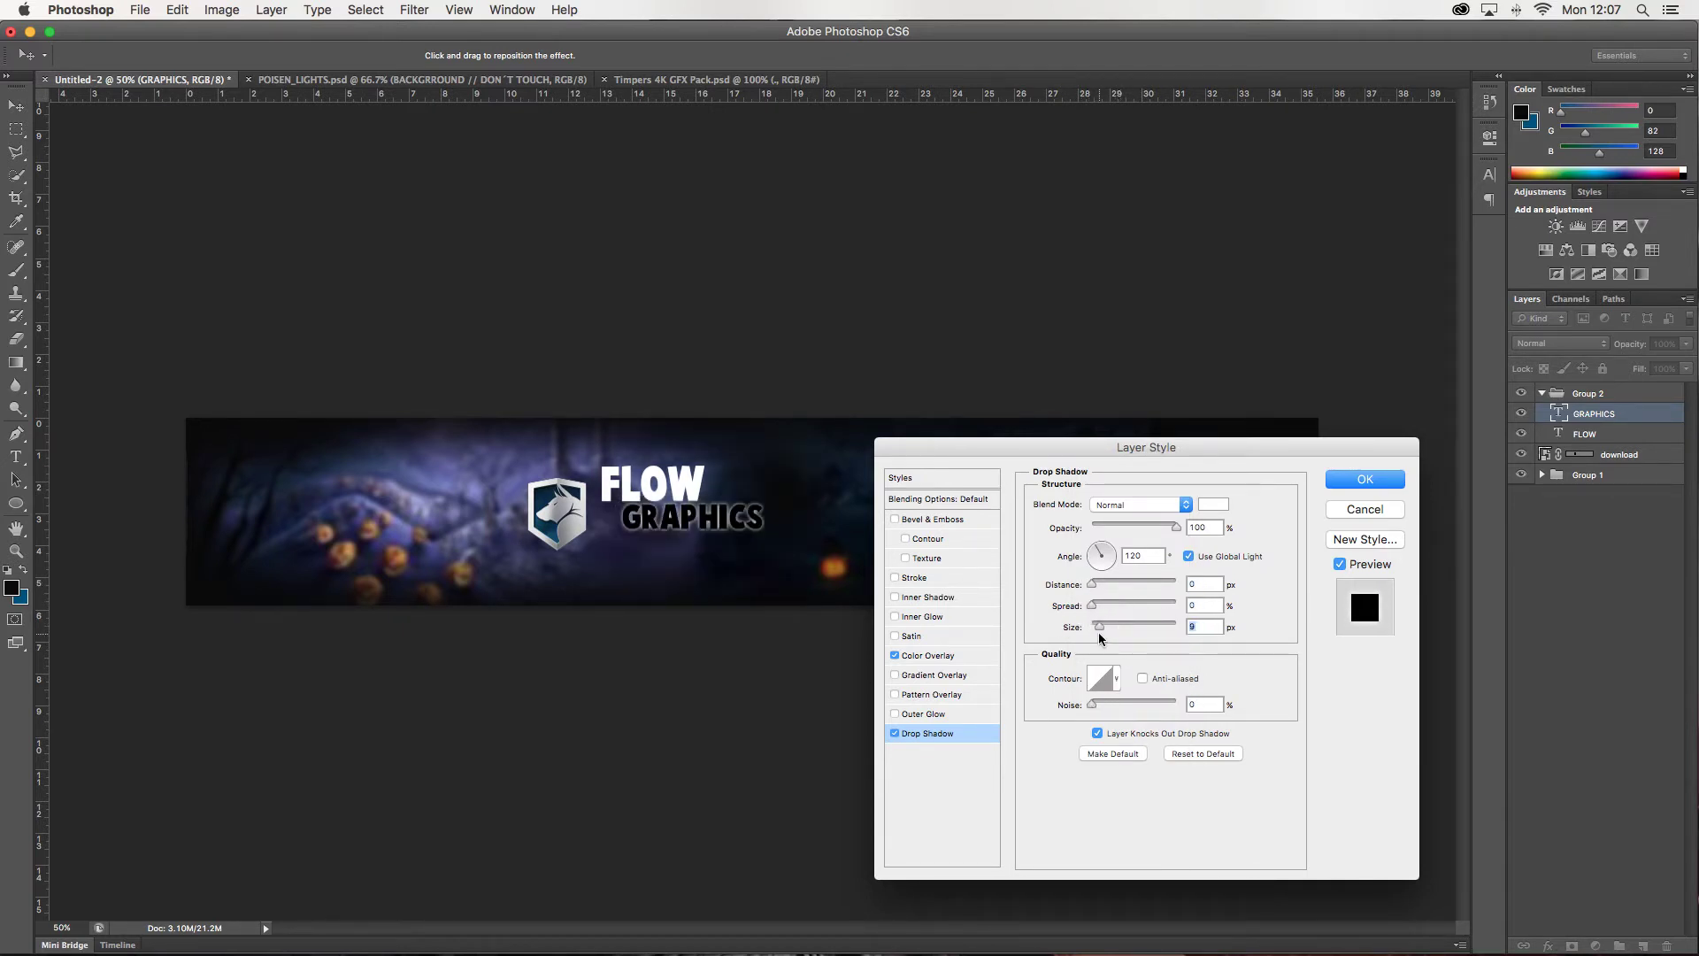
- Add an outline to GRAPHICS, then paste the same effects onto FLOW
click(914, 577)
click(1075, 632)
click(1009, 352)
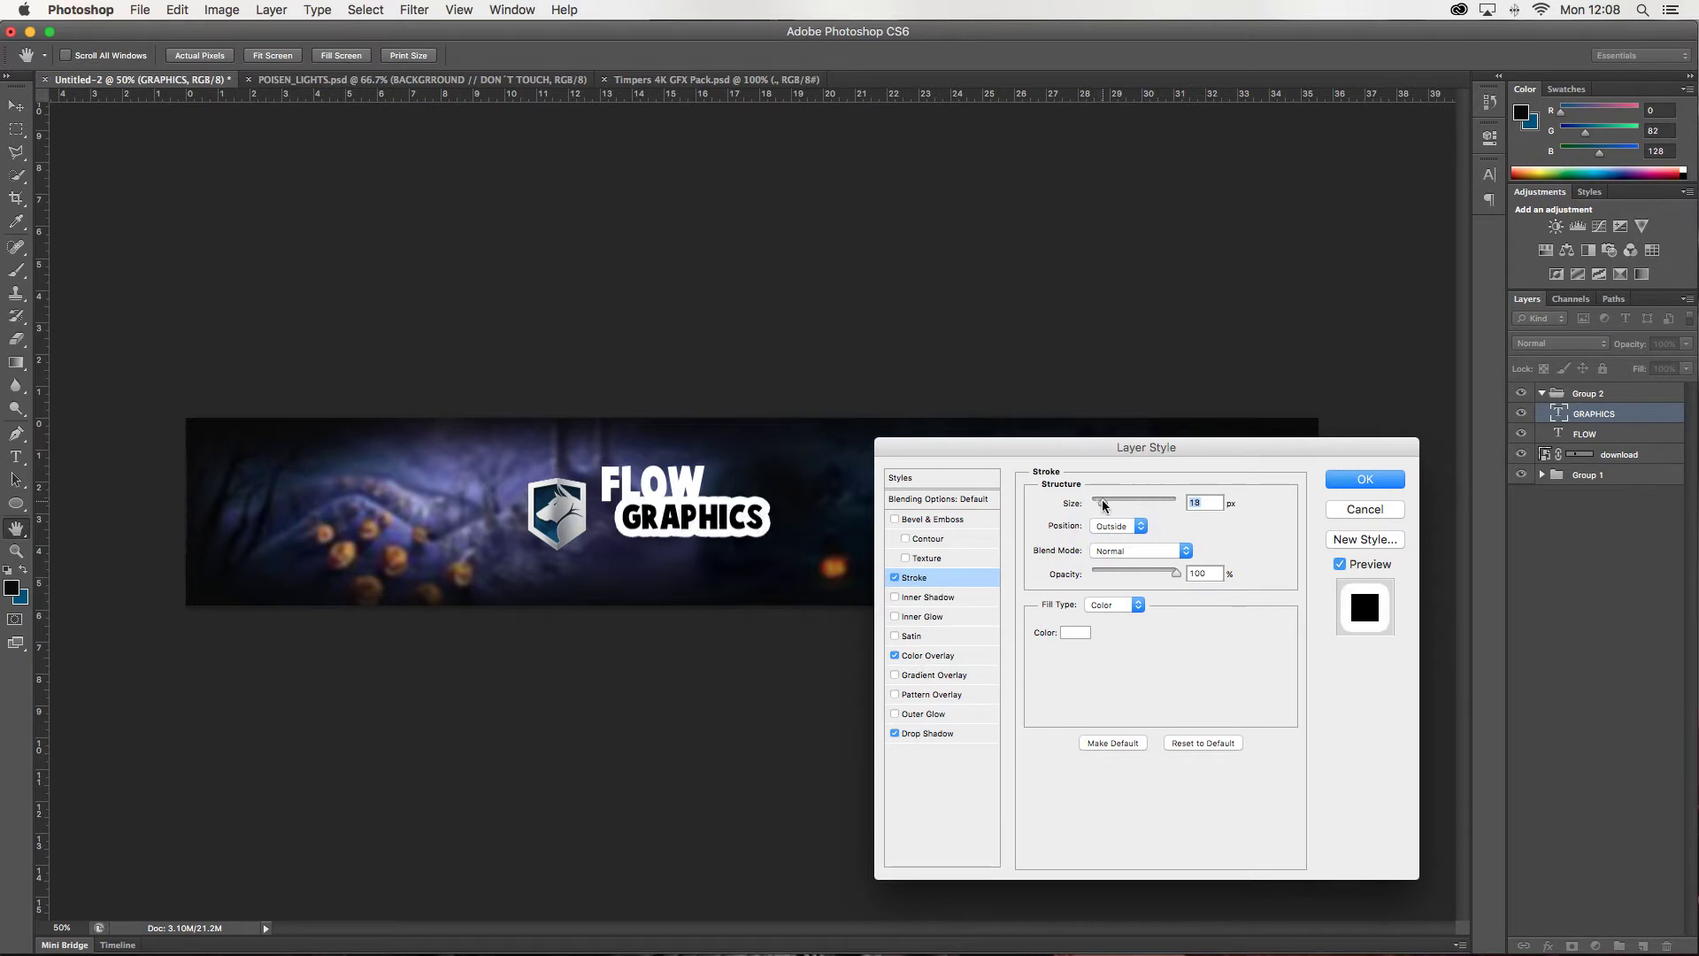
click(1364, 478)
right_click(1584, 433)
click(1521, 777)
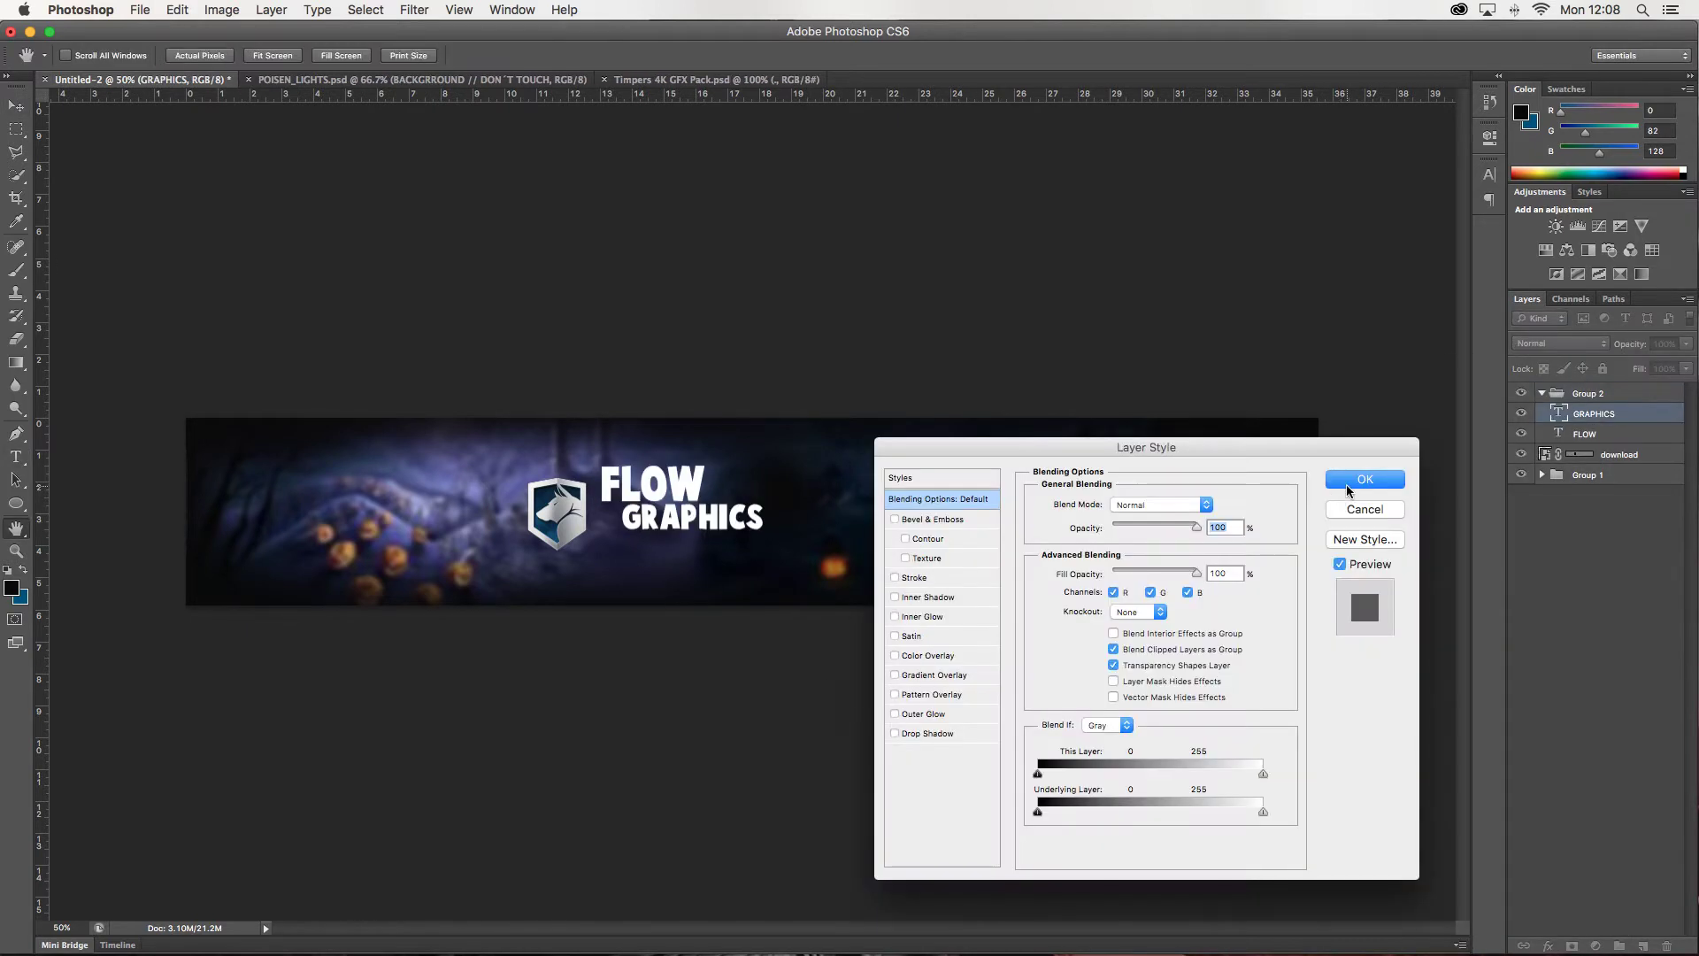
click(1347, 487)
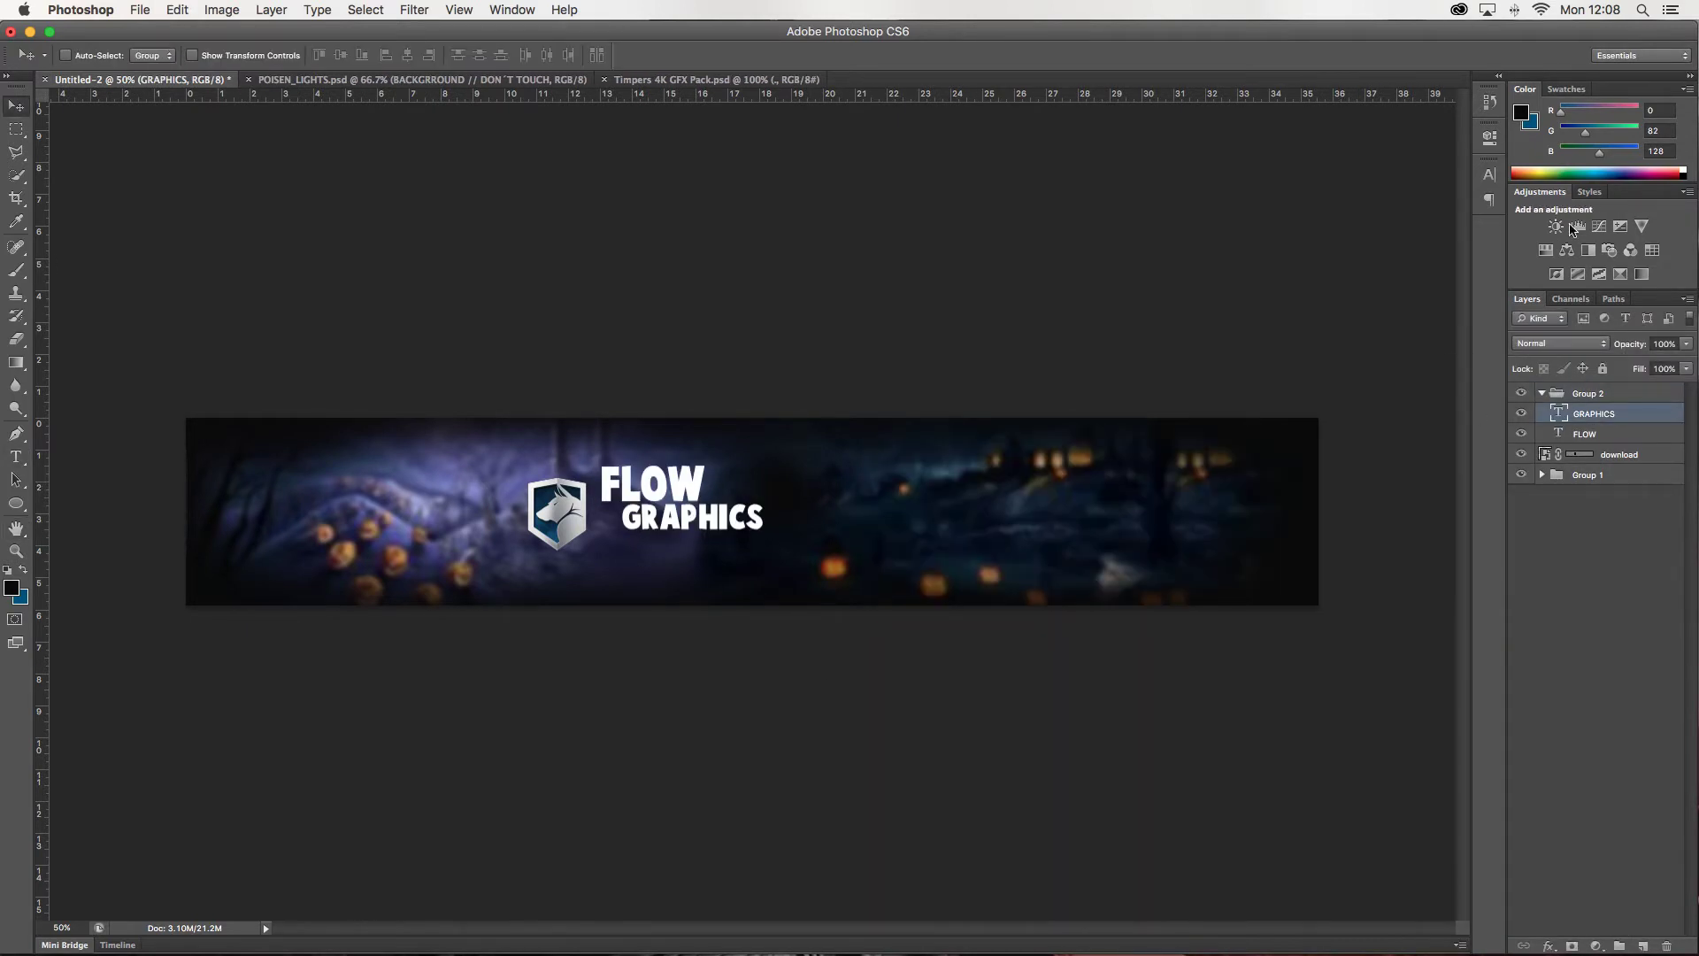
- Add a gradient overlay to GRAPHICS, try Satin and remove it again
double_click(1663, 422)
click(935, 675)
click(1185, 548)
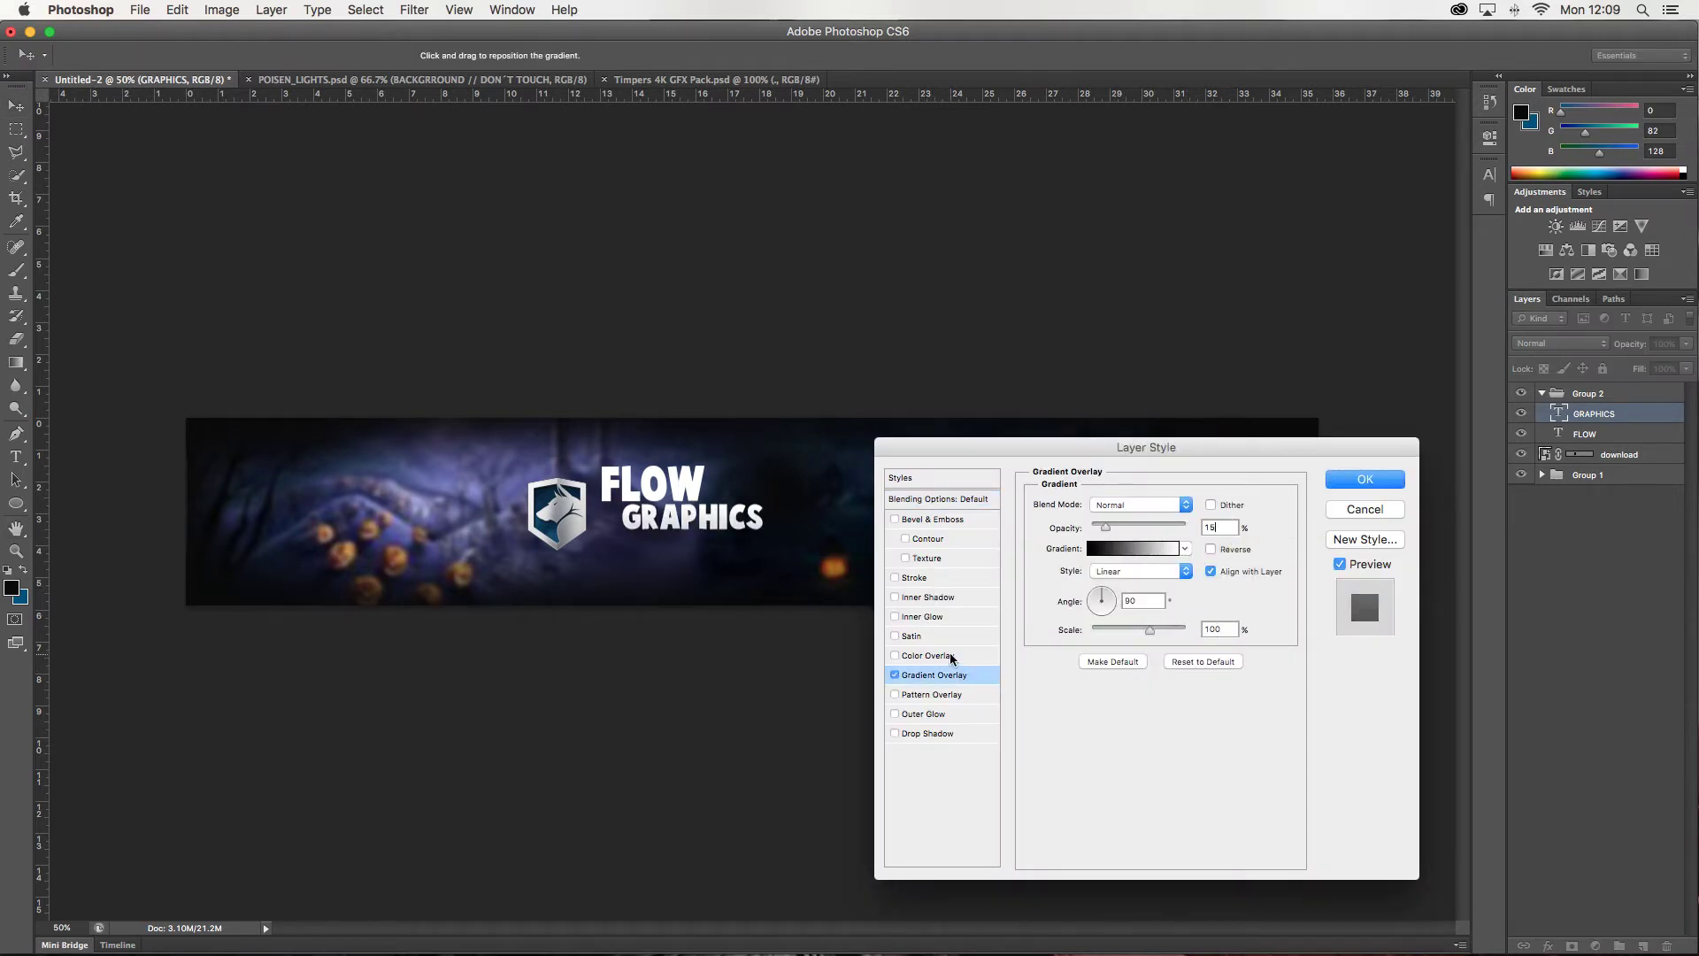
click(911, 635)
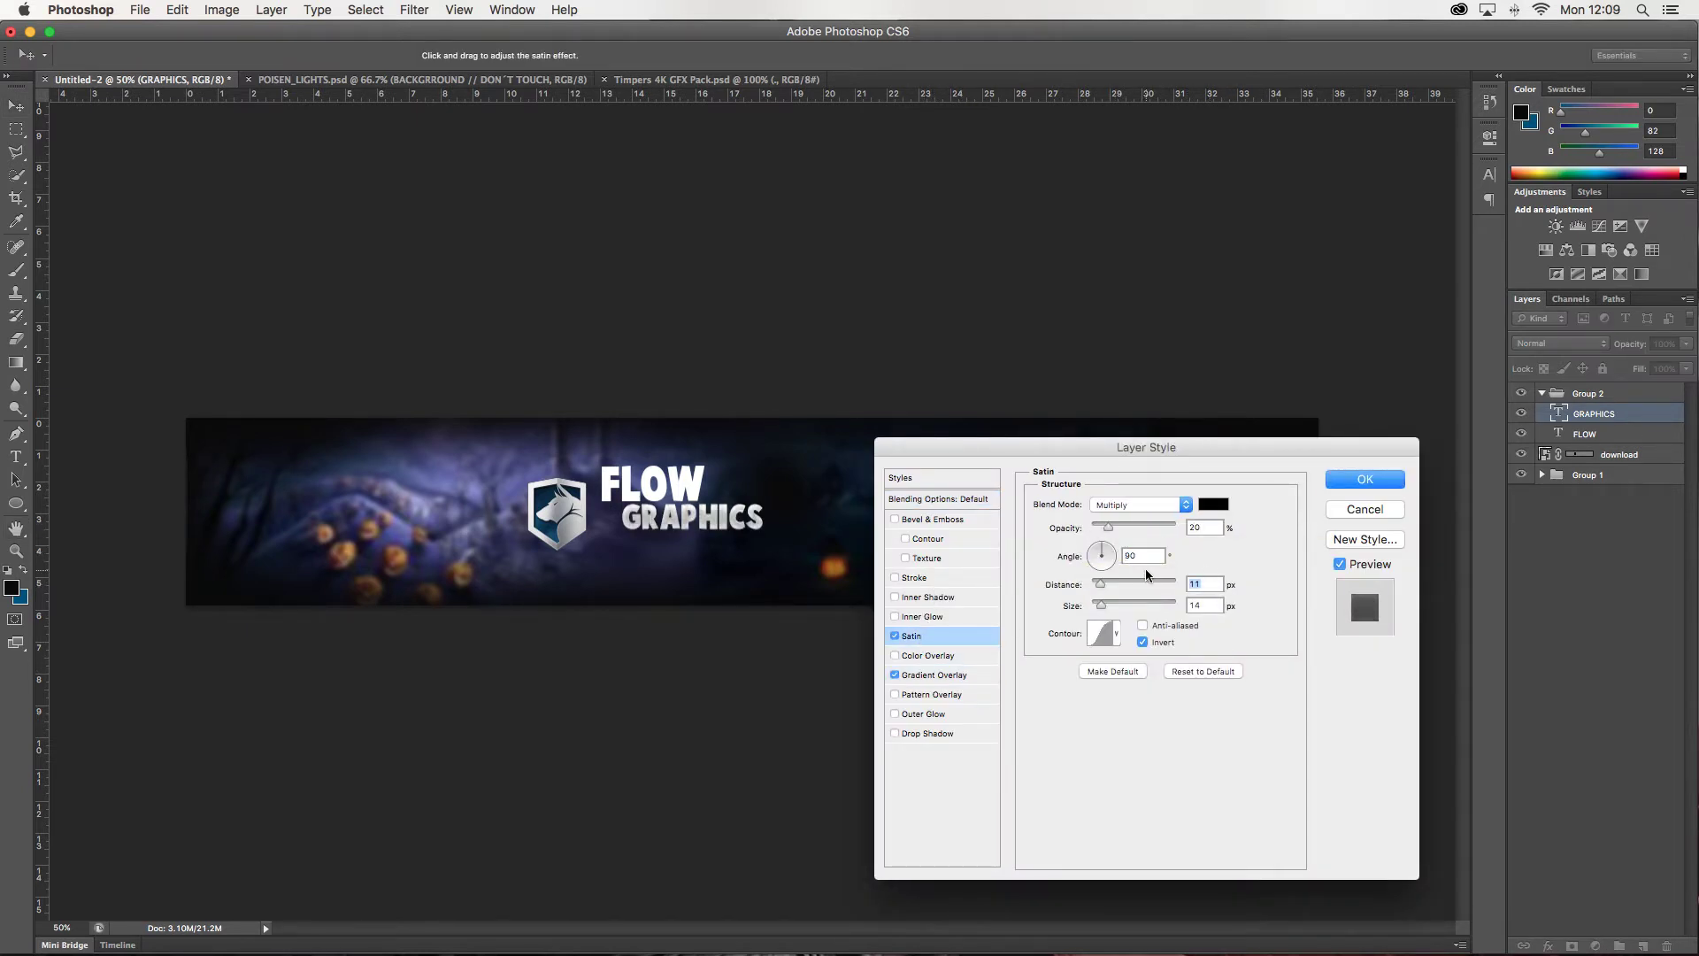
click(895, 635)
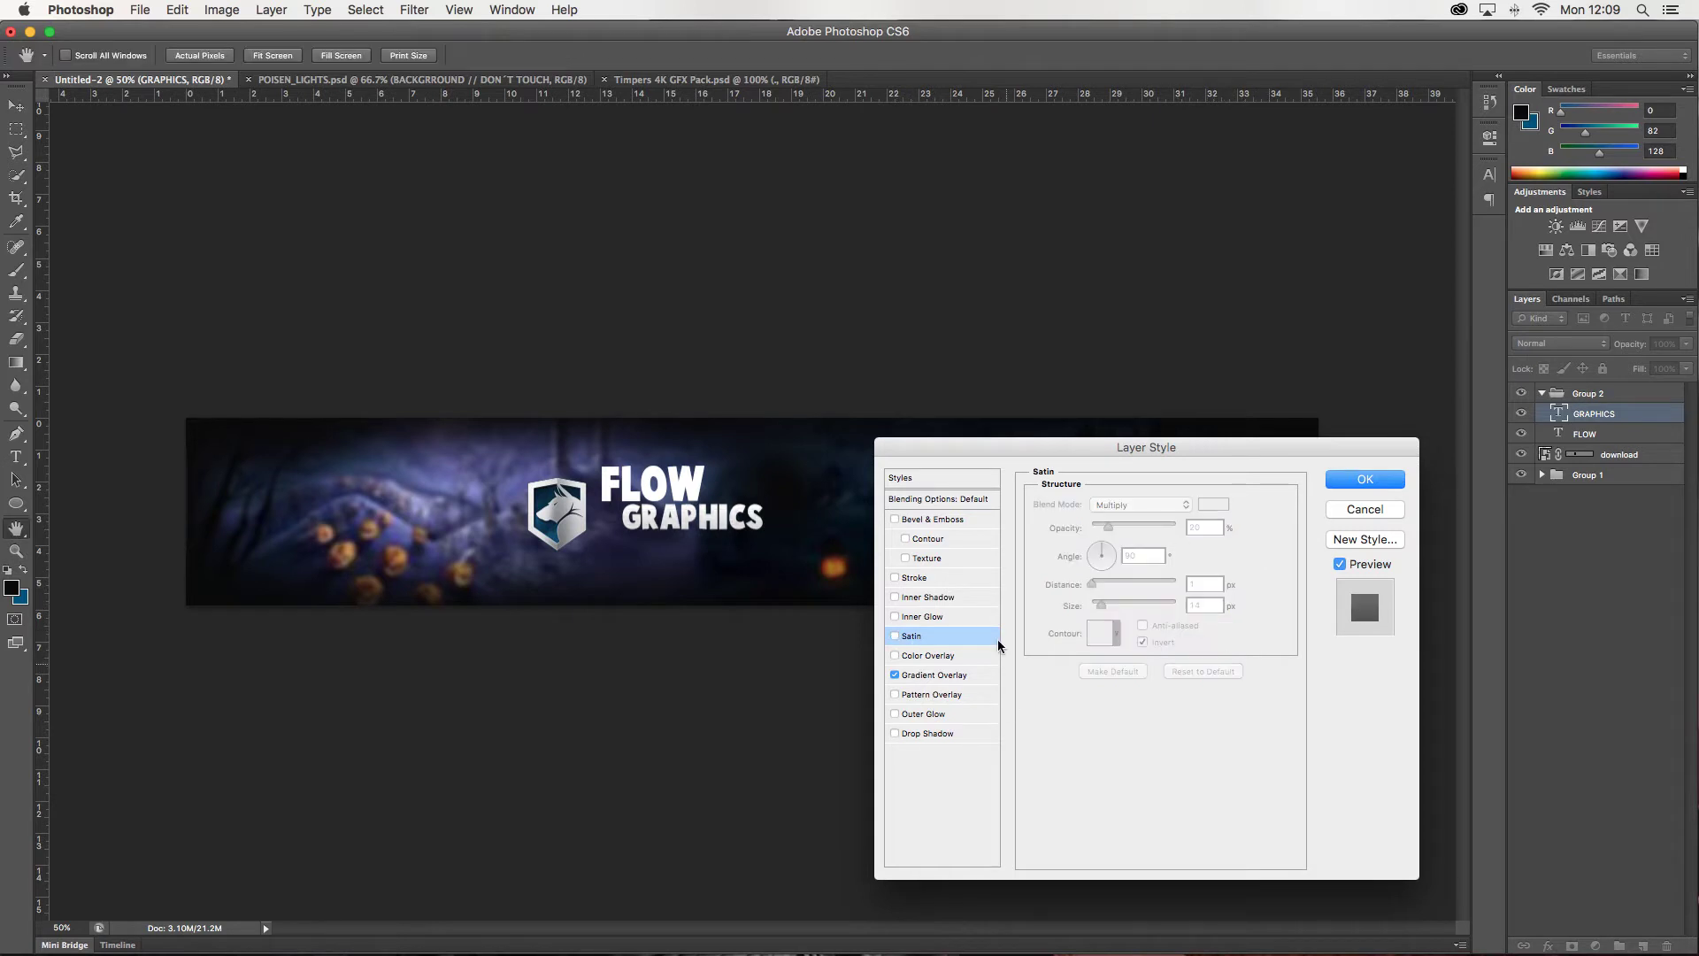
click(960, 596)
click(1367, 509)
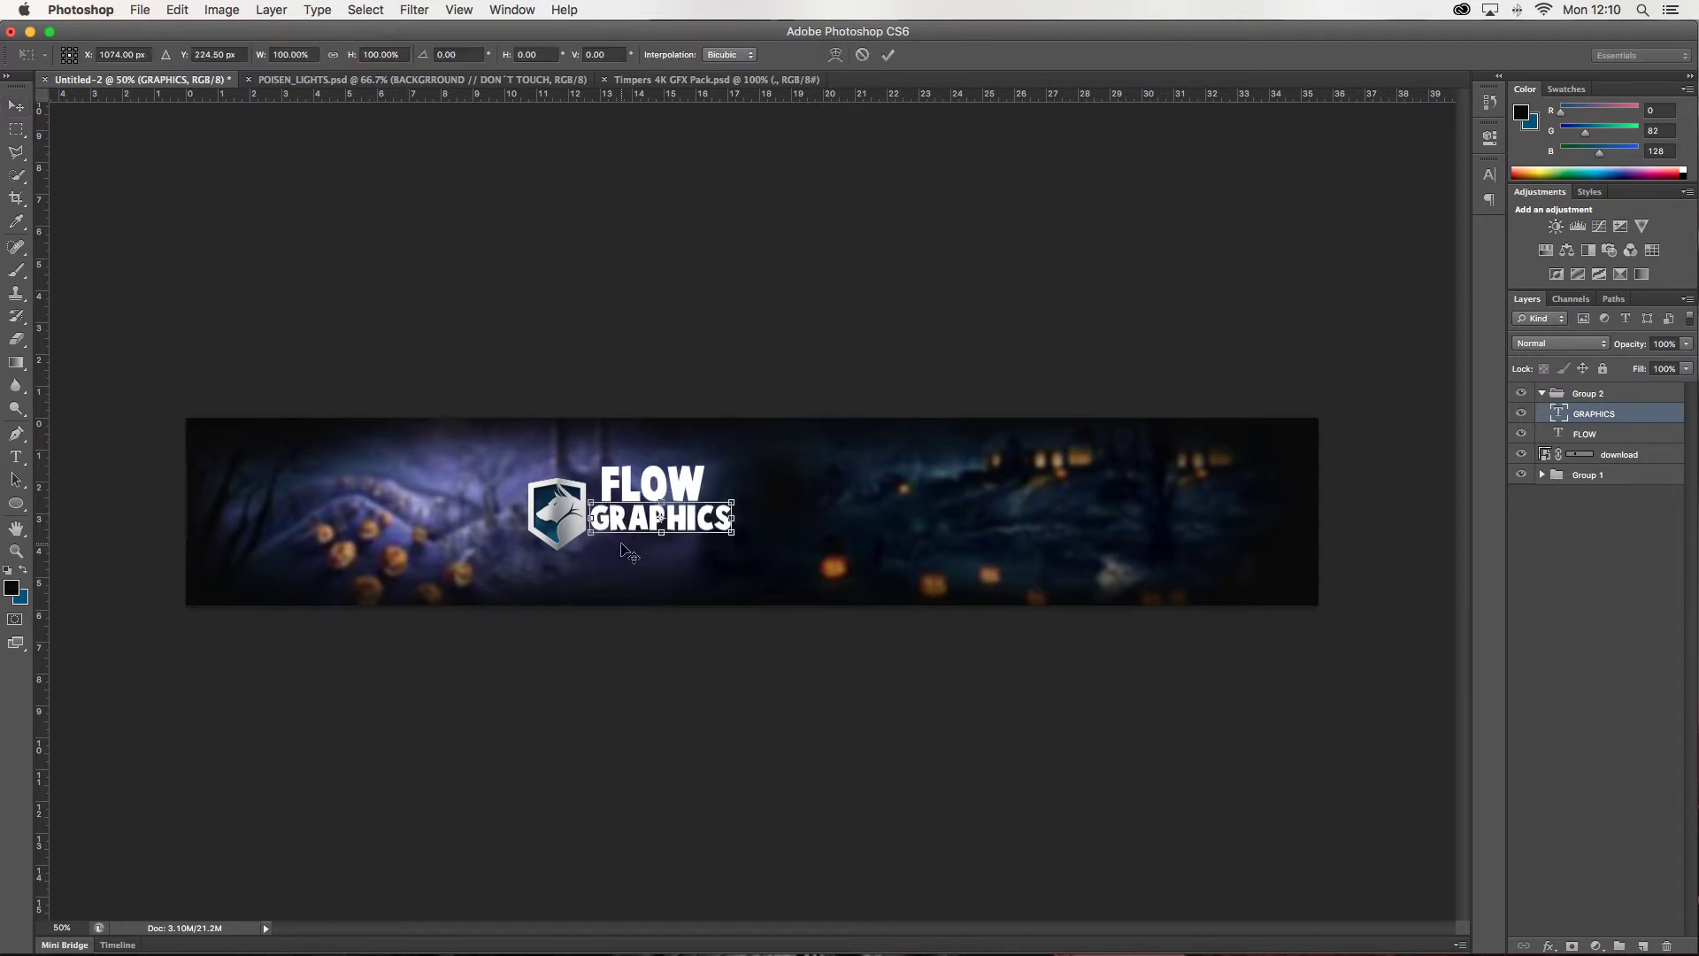
- Apply a thick black outline to the GRAPHICS layer and verify its settings
shift+click(1593, 433)
right_click(1637, 434)
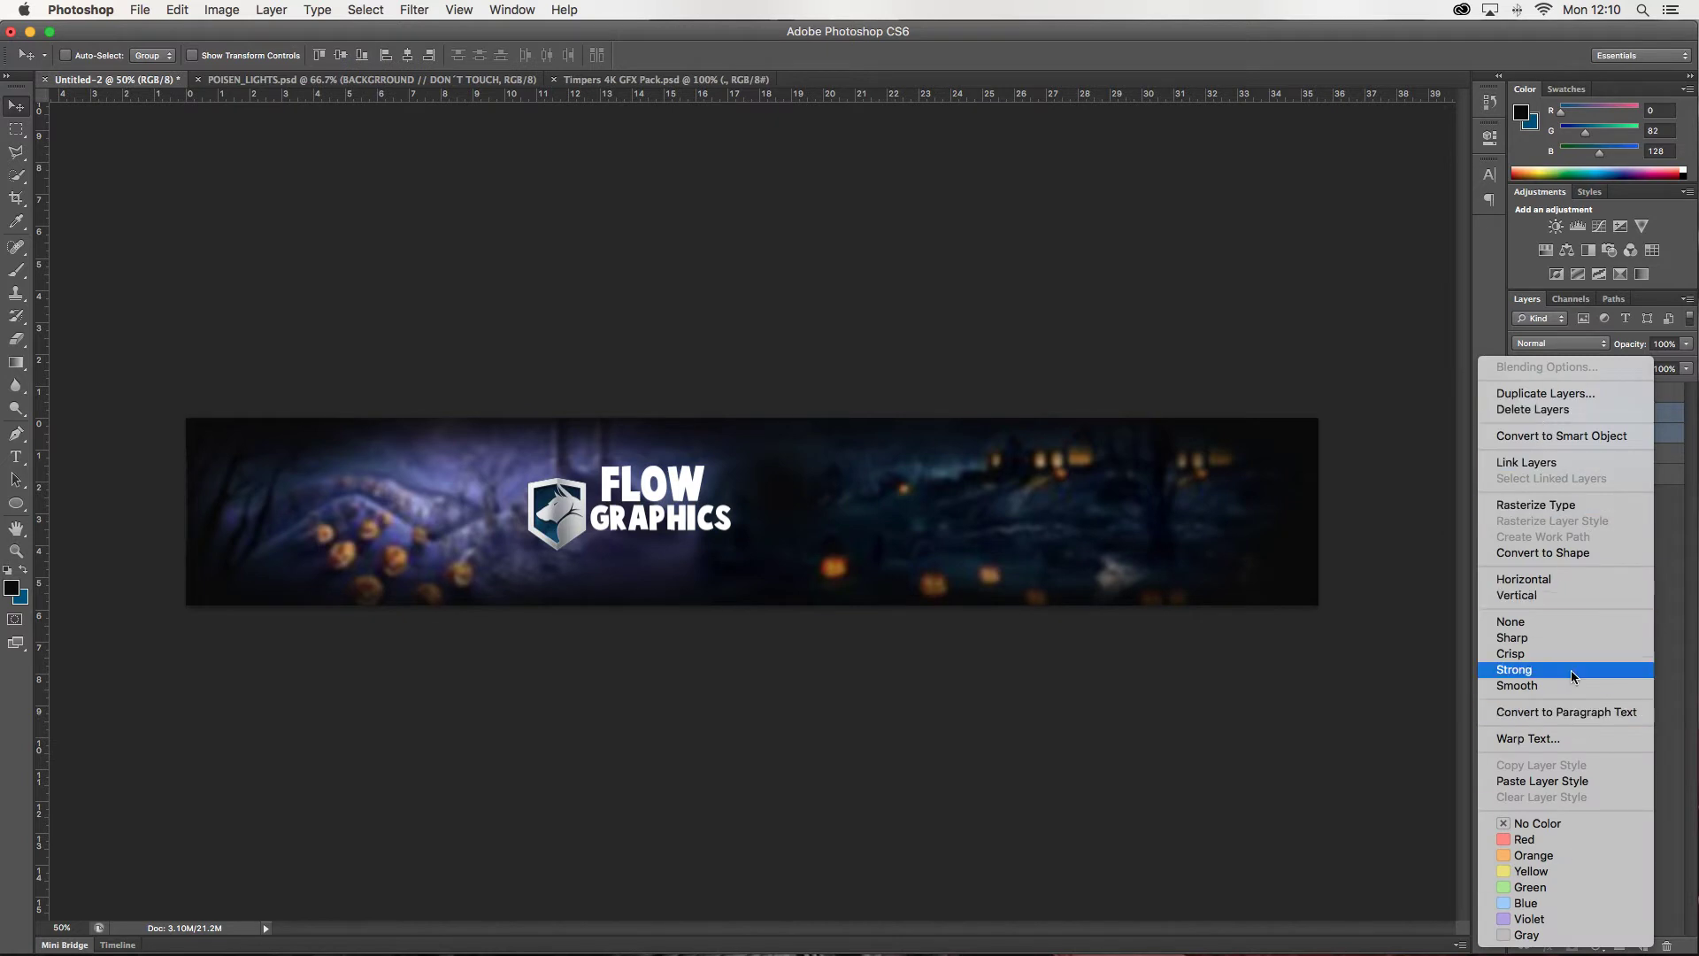
click(1571, 671)
double_click(1628, 413)
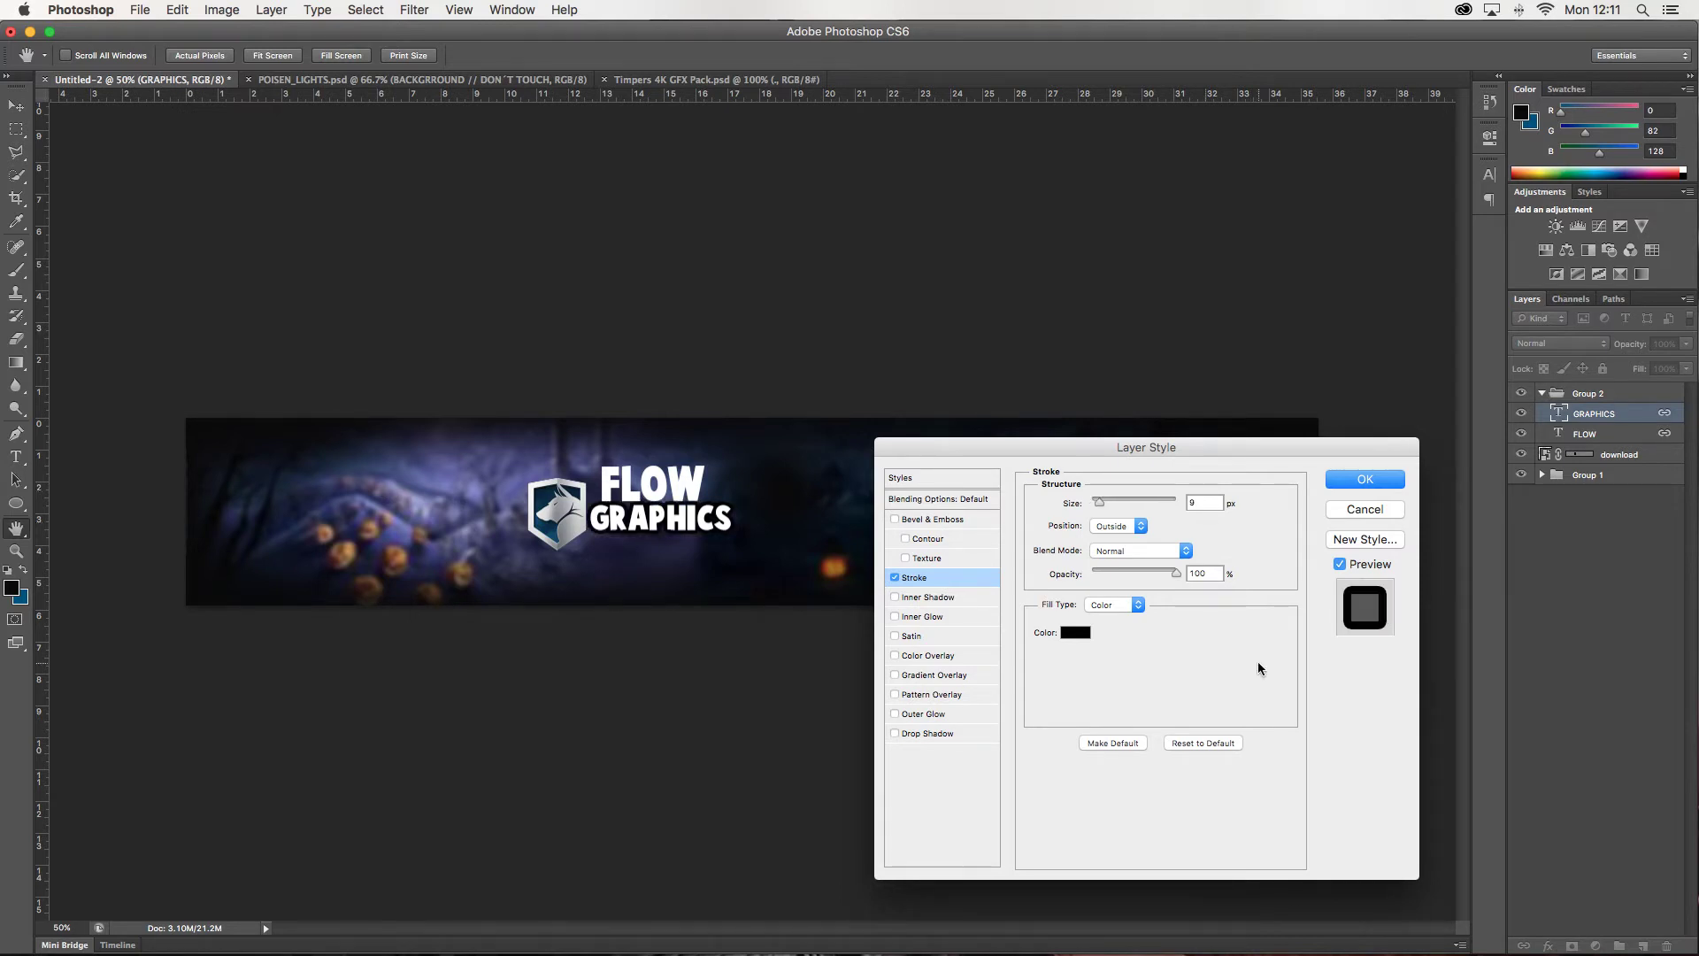
click(1366, 479)
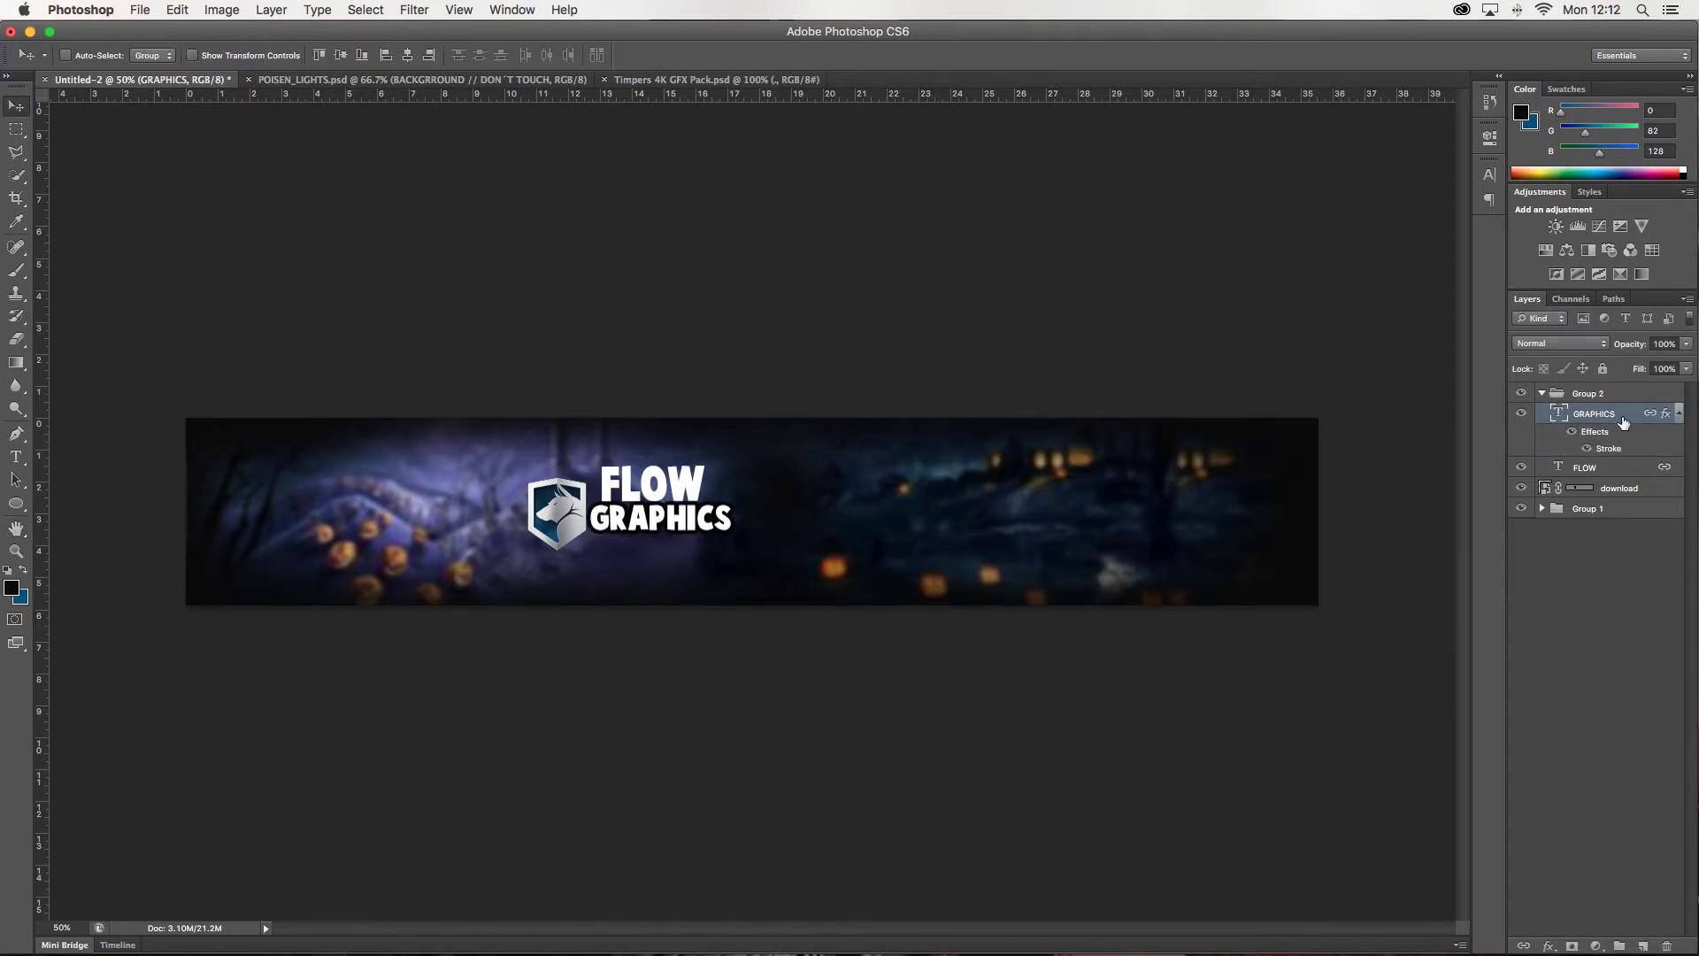
double_click(1623, 422)
click(925, 580)
click(1372, 481)
- Enlarge GRAPHICS, unlink it from FLOW, and nudge it down below FLOW
key(super+t)
drag(590, 467, 582, 457)
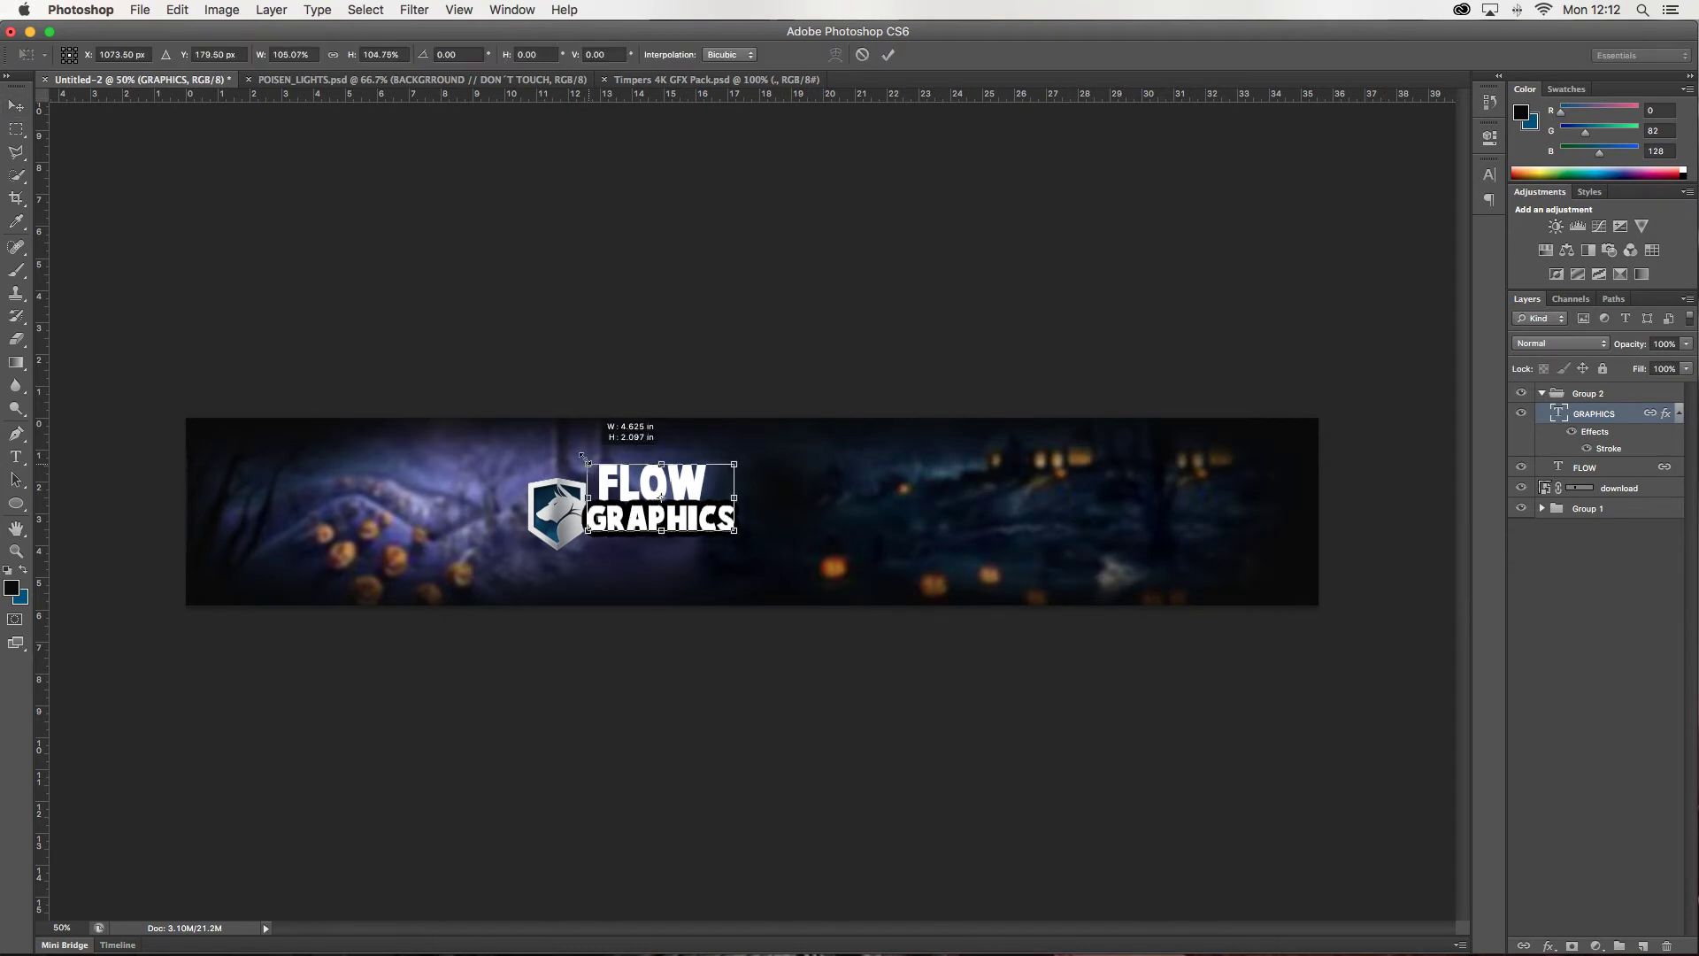
key(Return)
click(1610, 467)
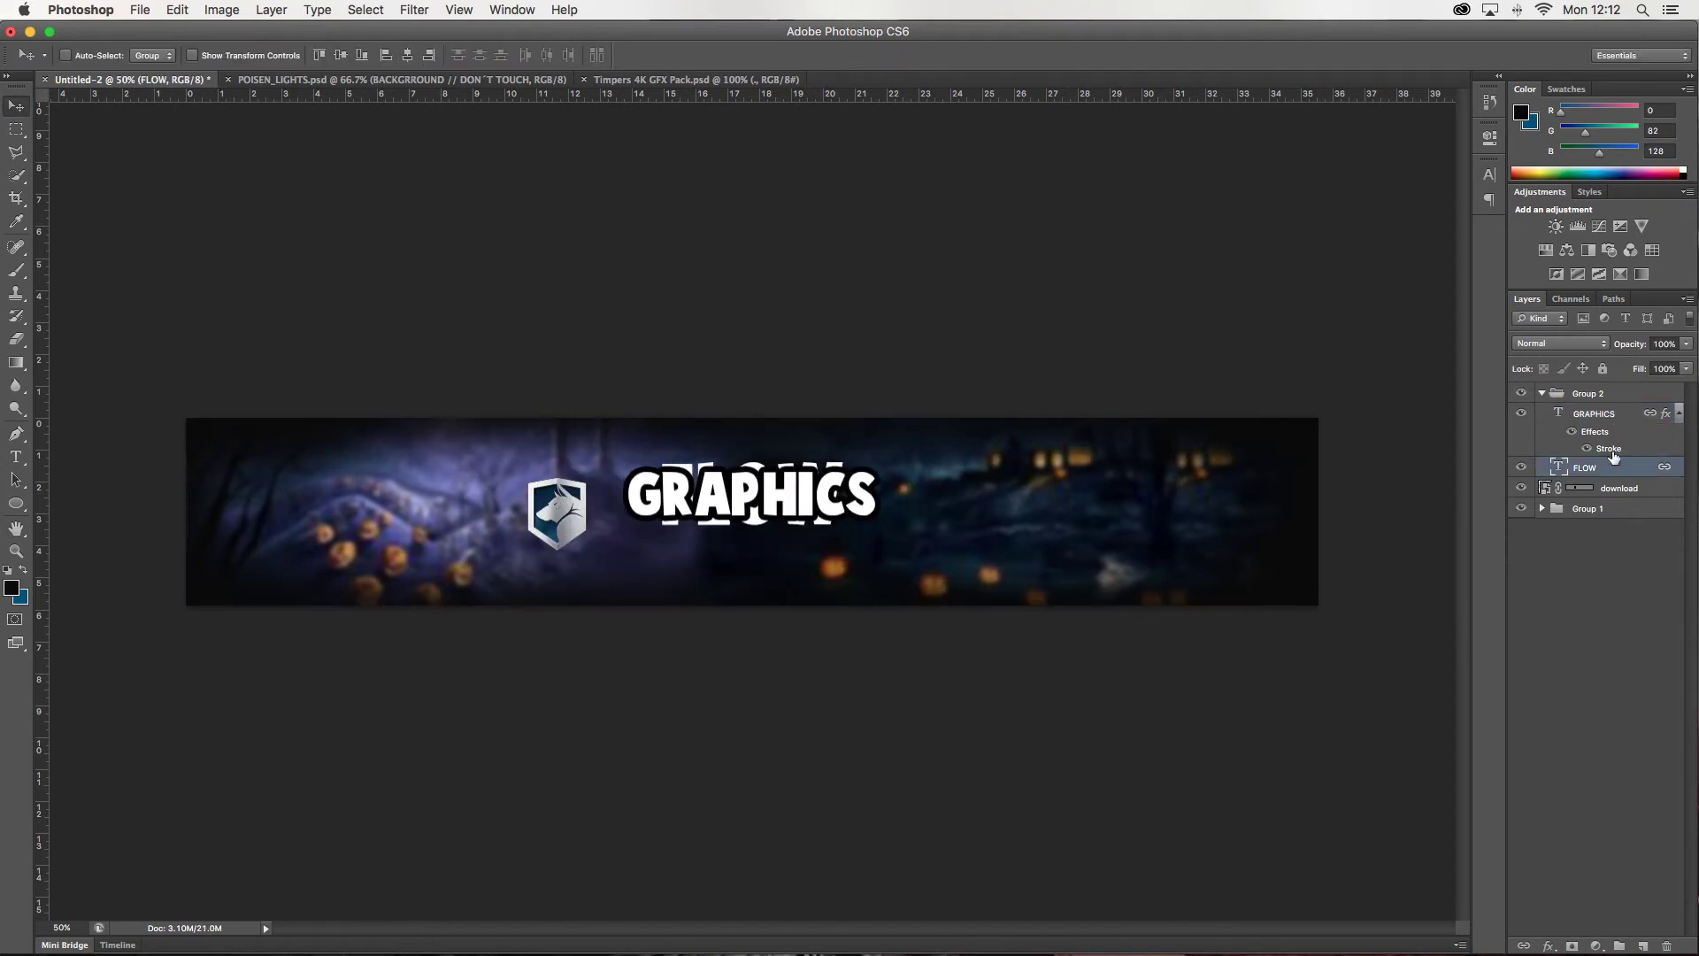
right_click(1613, 457)
click(1575, 425)
click(1637, 431)
key(shift+Down)
key(shift+Down)
key(shift+Down)
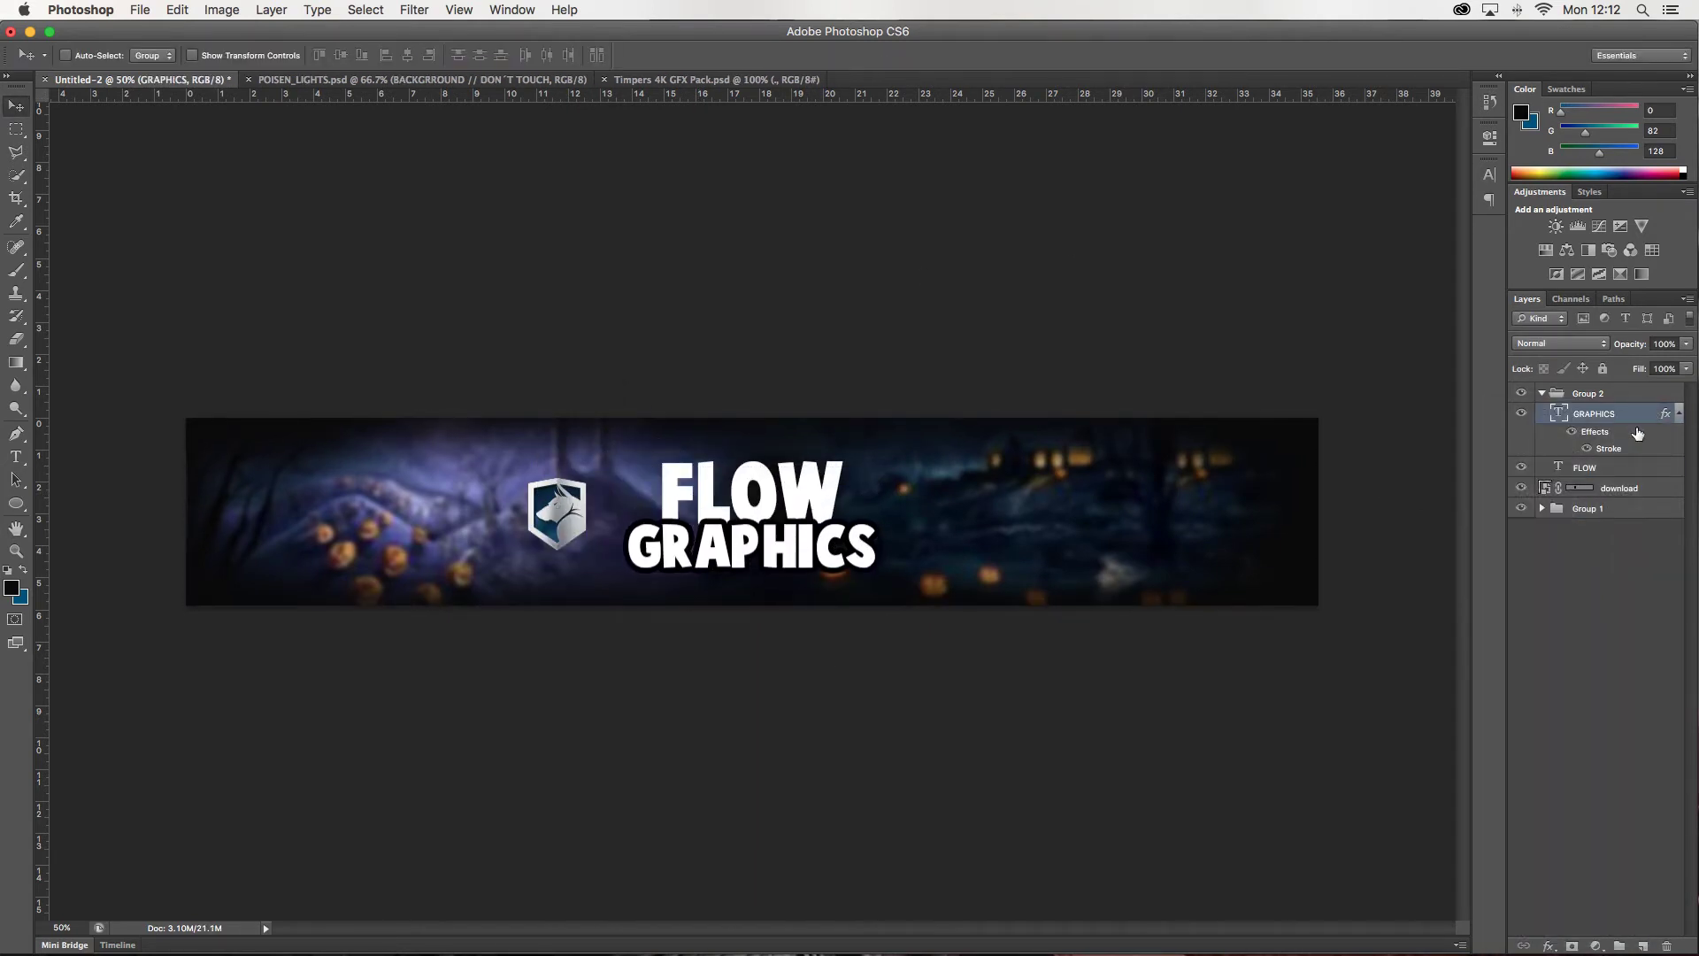
- Copy the GRAPHICS outline style and paste it onto the FLOW layer
right_click(1637, 431)
click(1539, 620)
right_click(1584, 467)
click(1522, 646)
- Zoom in, rasterize FLOW, and try painting on it with a small round brush
key(z)
key(super+equal)
key(super+equal)
key(super+equal)
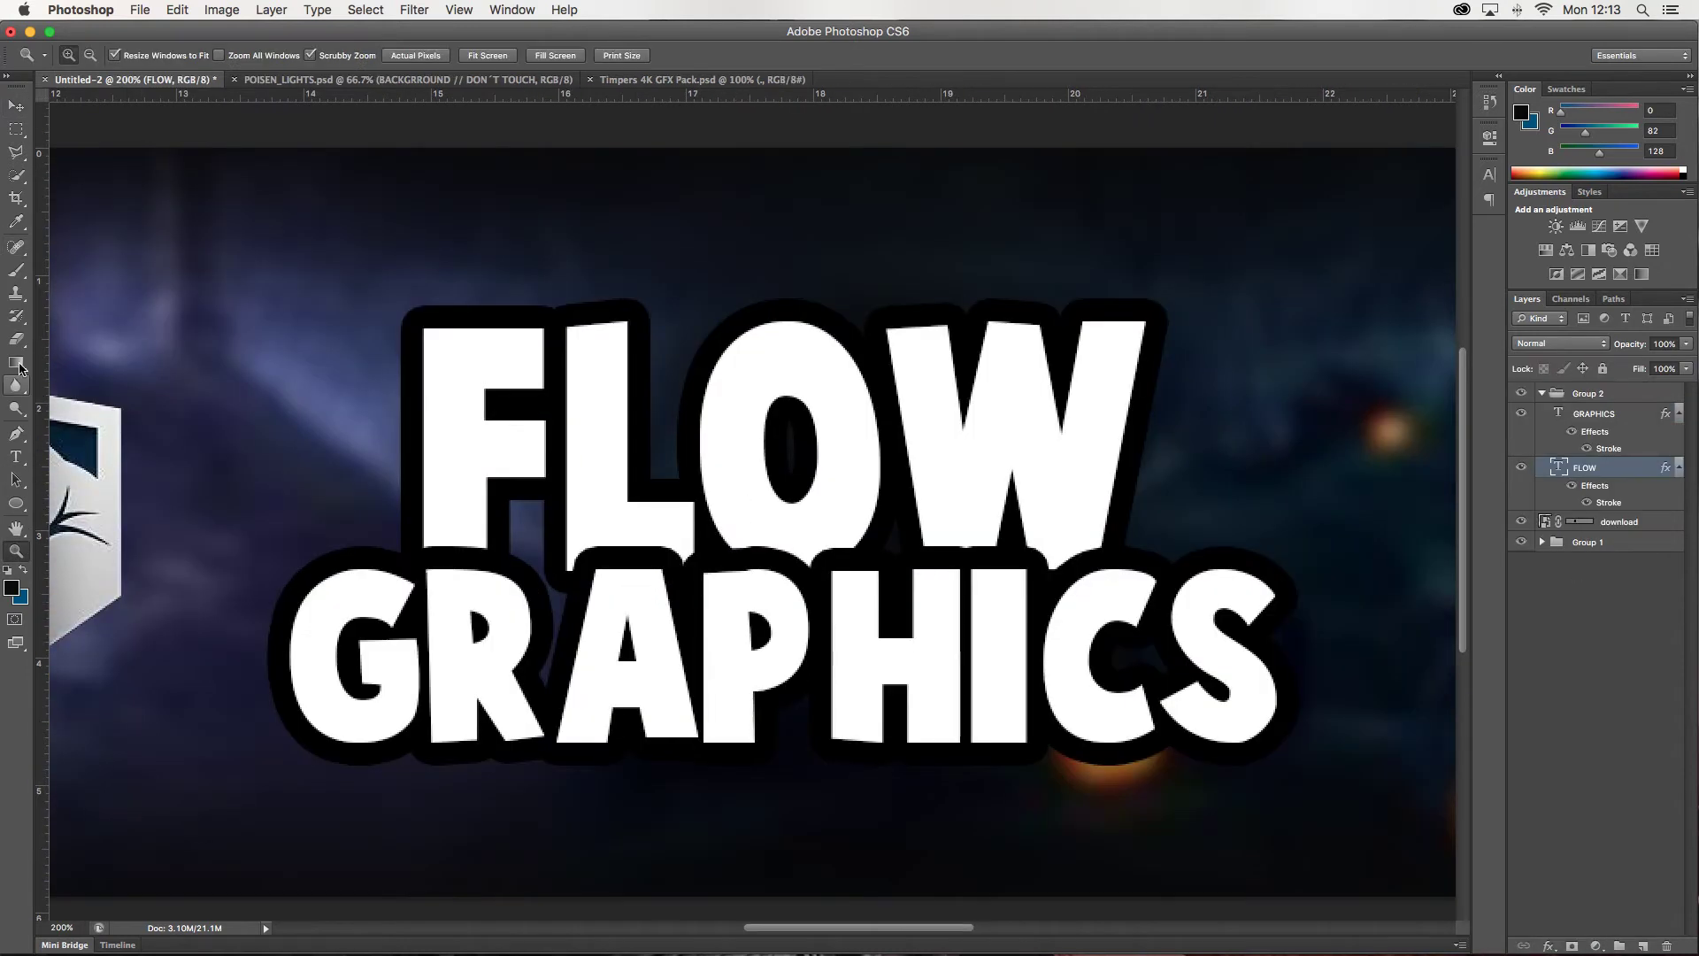
click(16, 270)
click(575, 478)
click(979, 326)
click(88, 55)
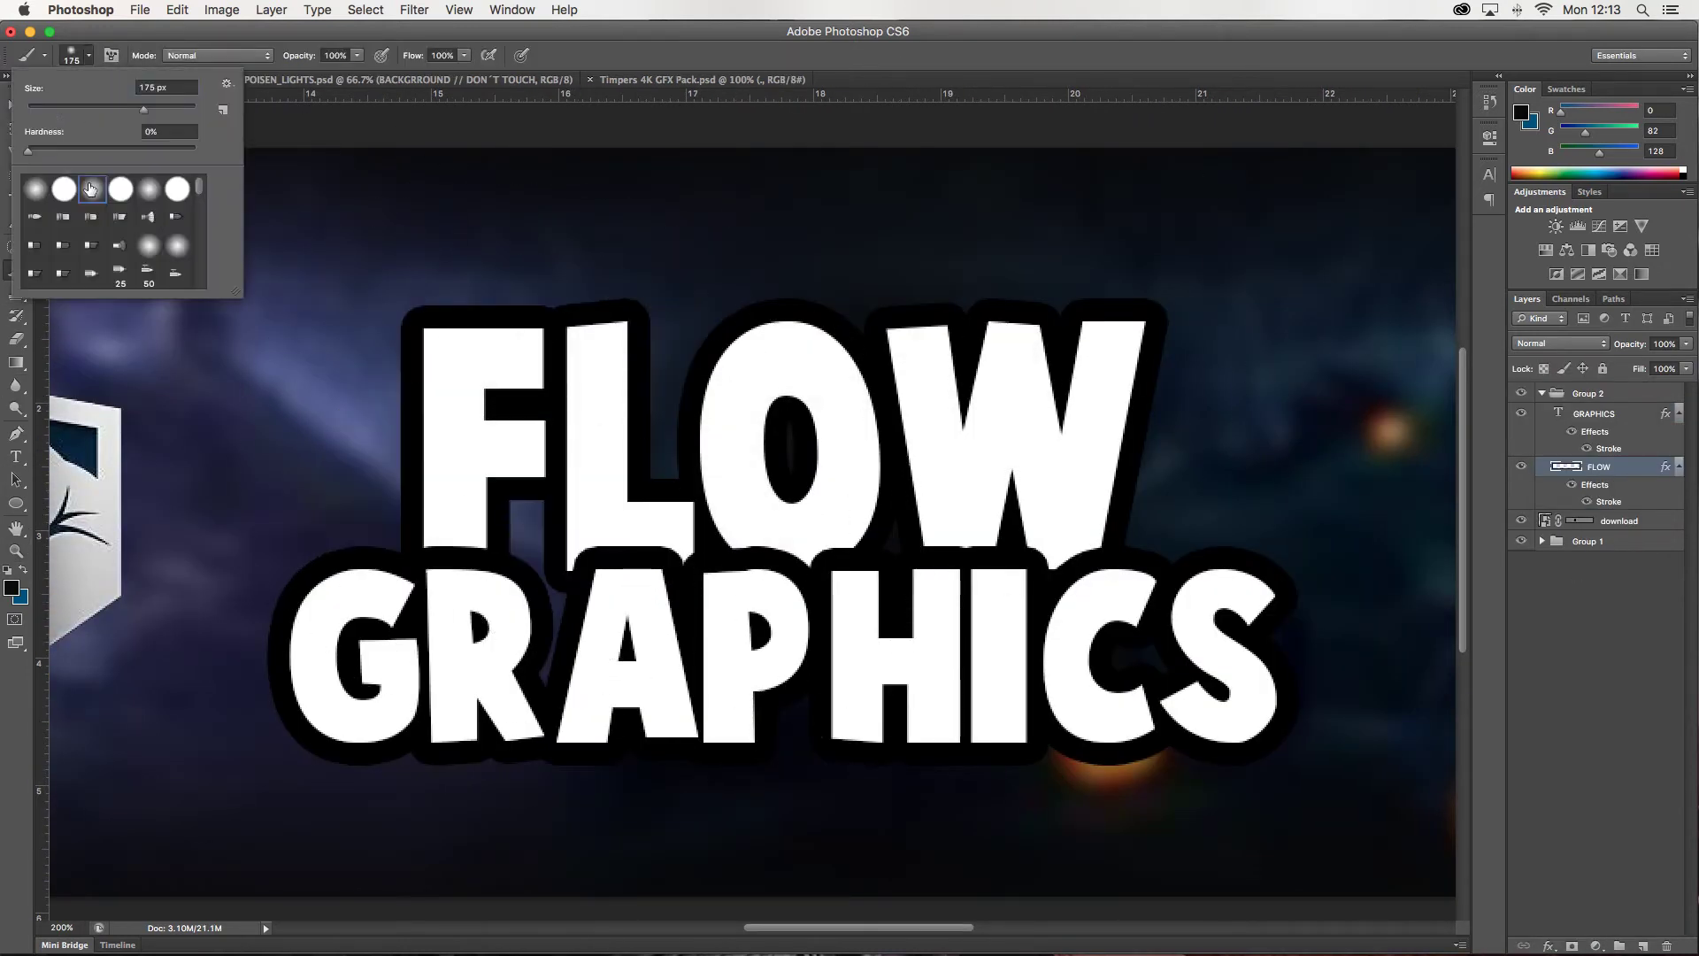
click(90, 188)
click(507, 452)
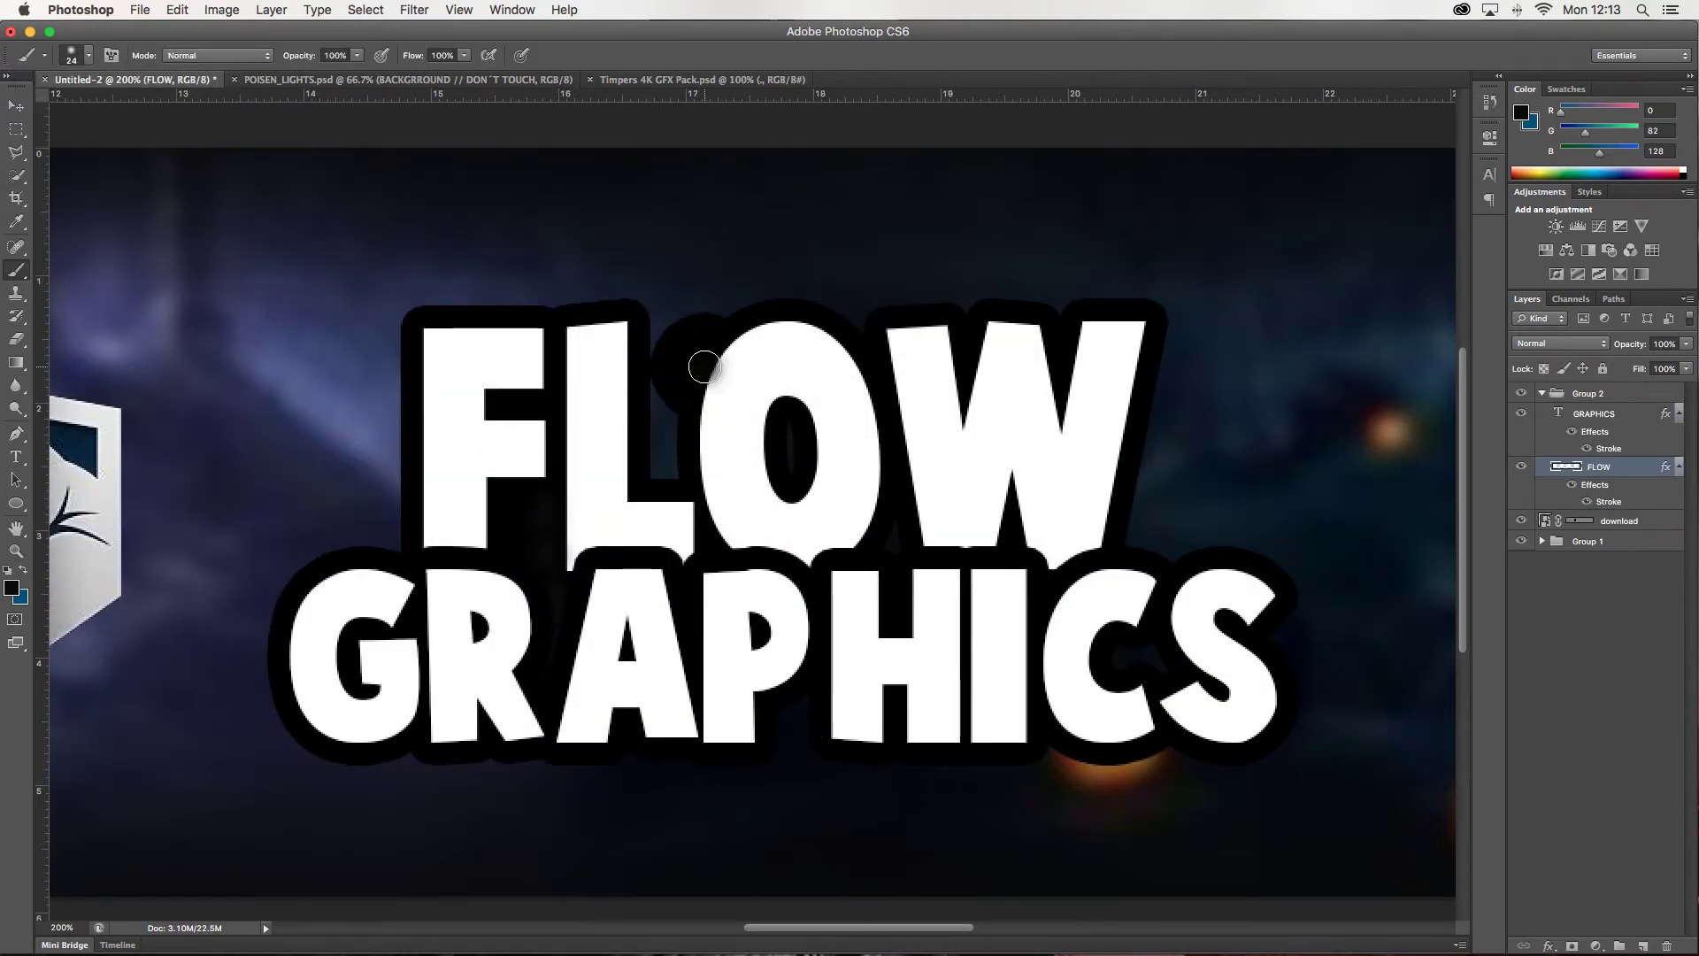
drag(704, 367, 982, 389)
- Undo the brush strokes after making the brush fully hard and smaller
key(super+z)
click(89, 55)
drag(30, 150, 209, 161)
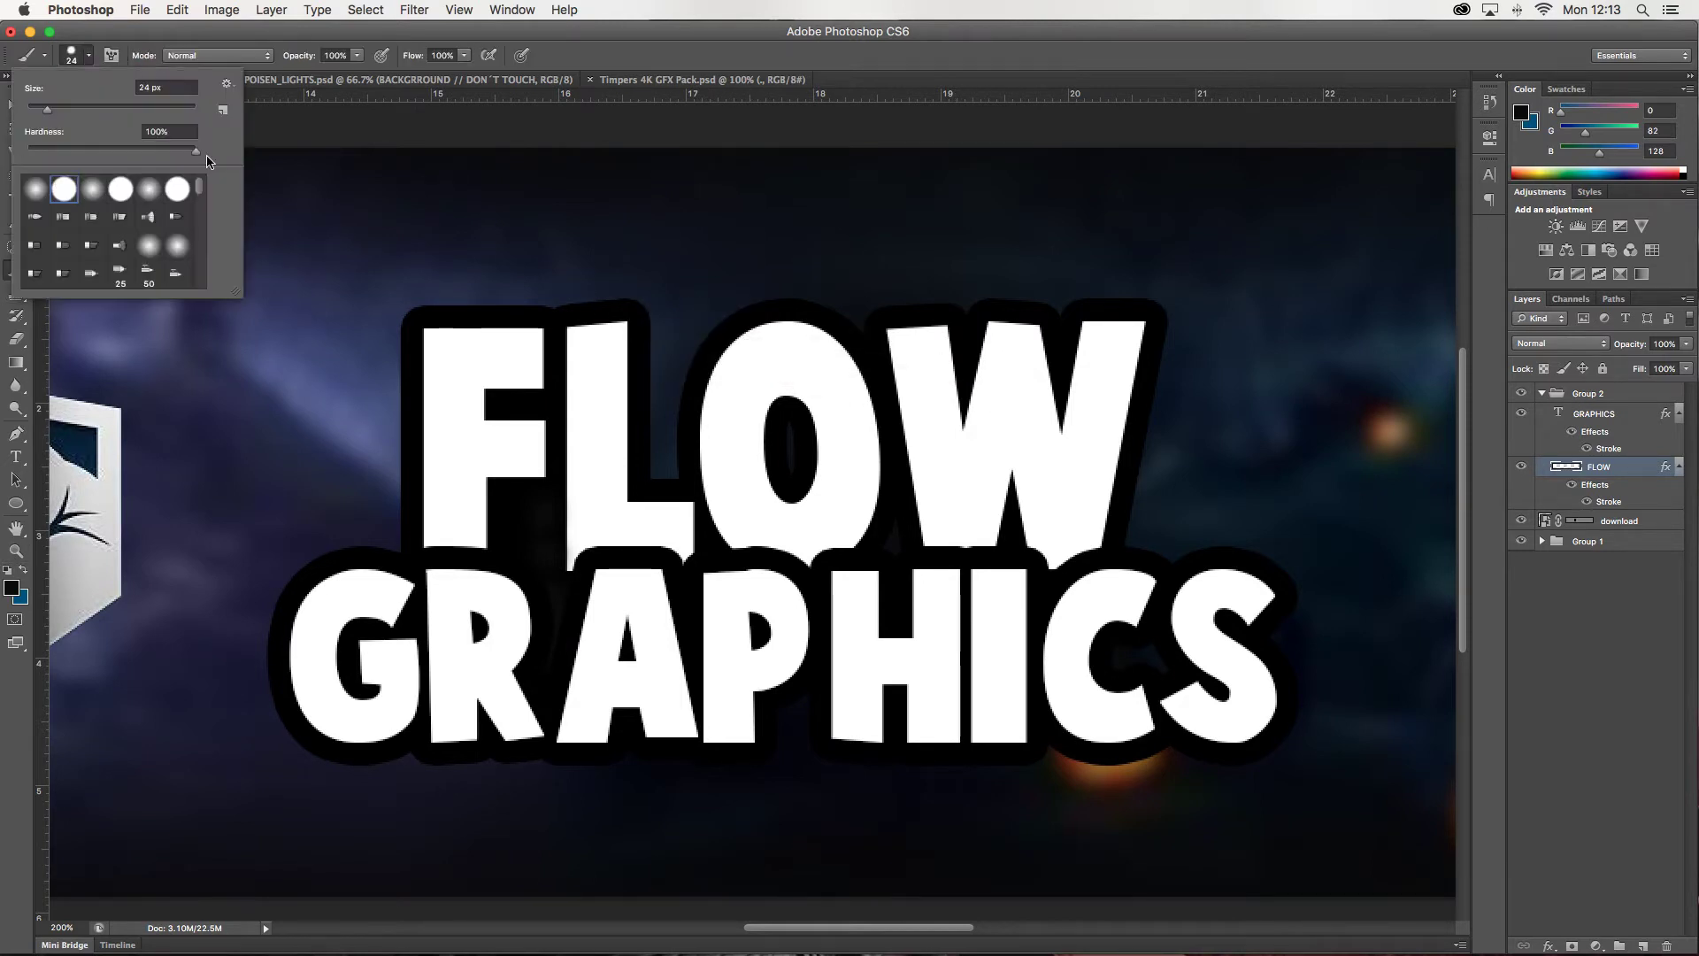
click(464, 304)
click(89, 55)
click(644, 325)
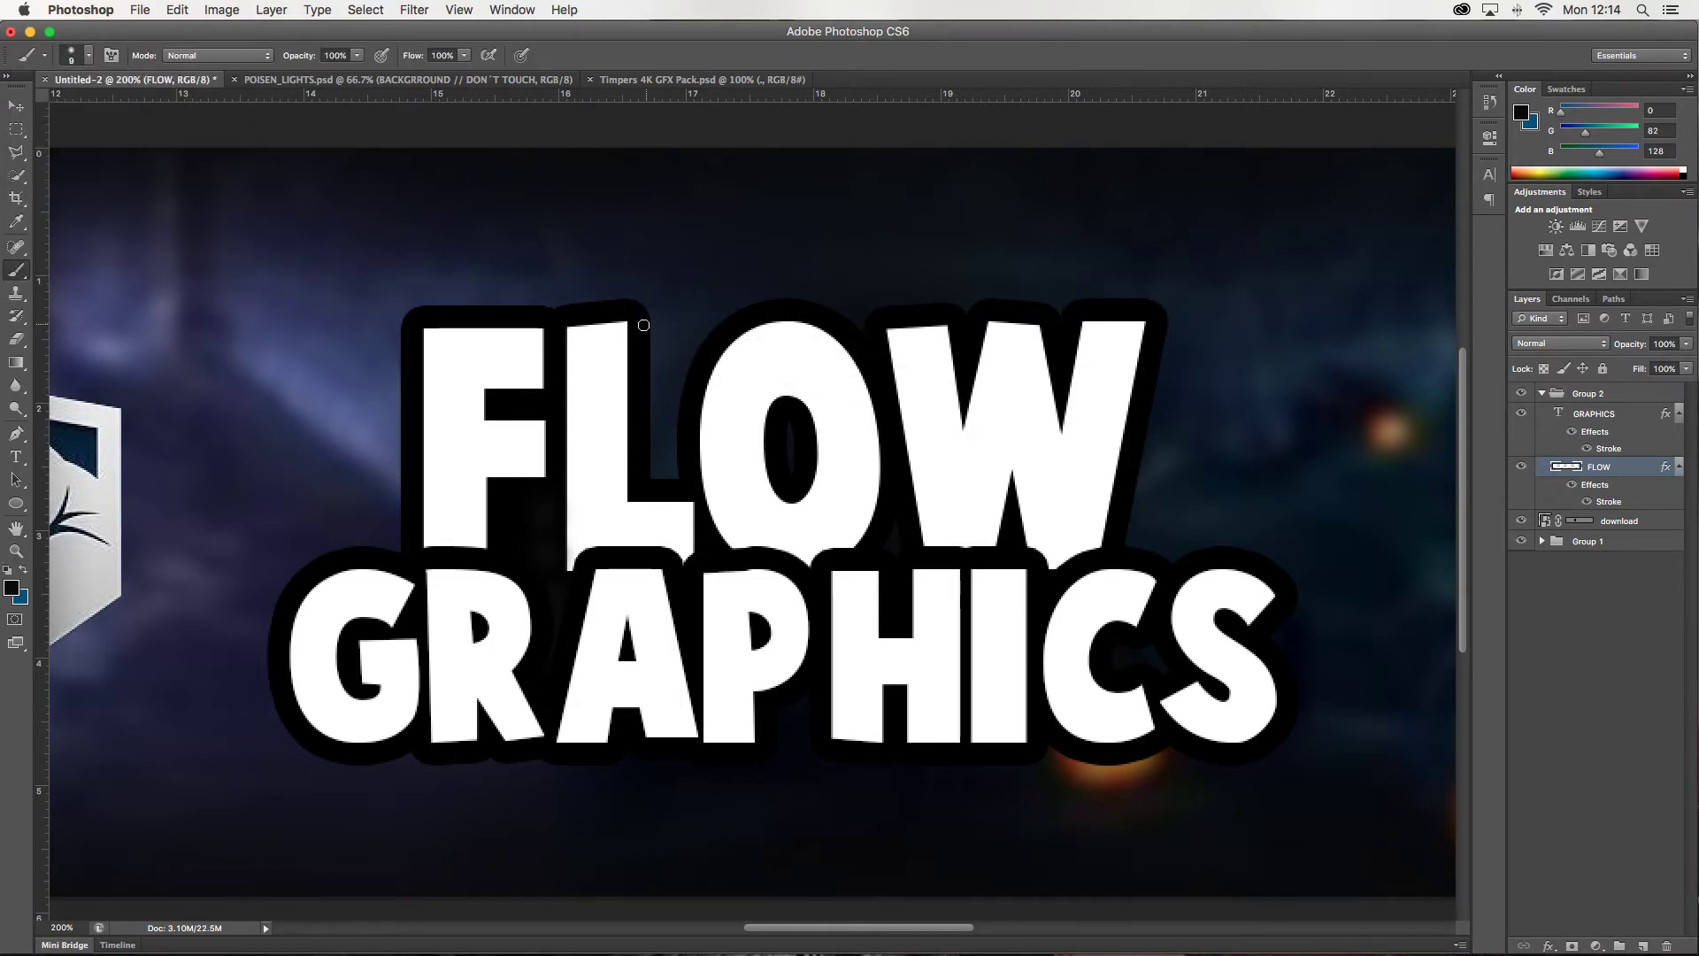
key(super+z)
- Draw test rectangles over FLOW and stack the text layers above them
drag(29, 509, 88, 501)
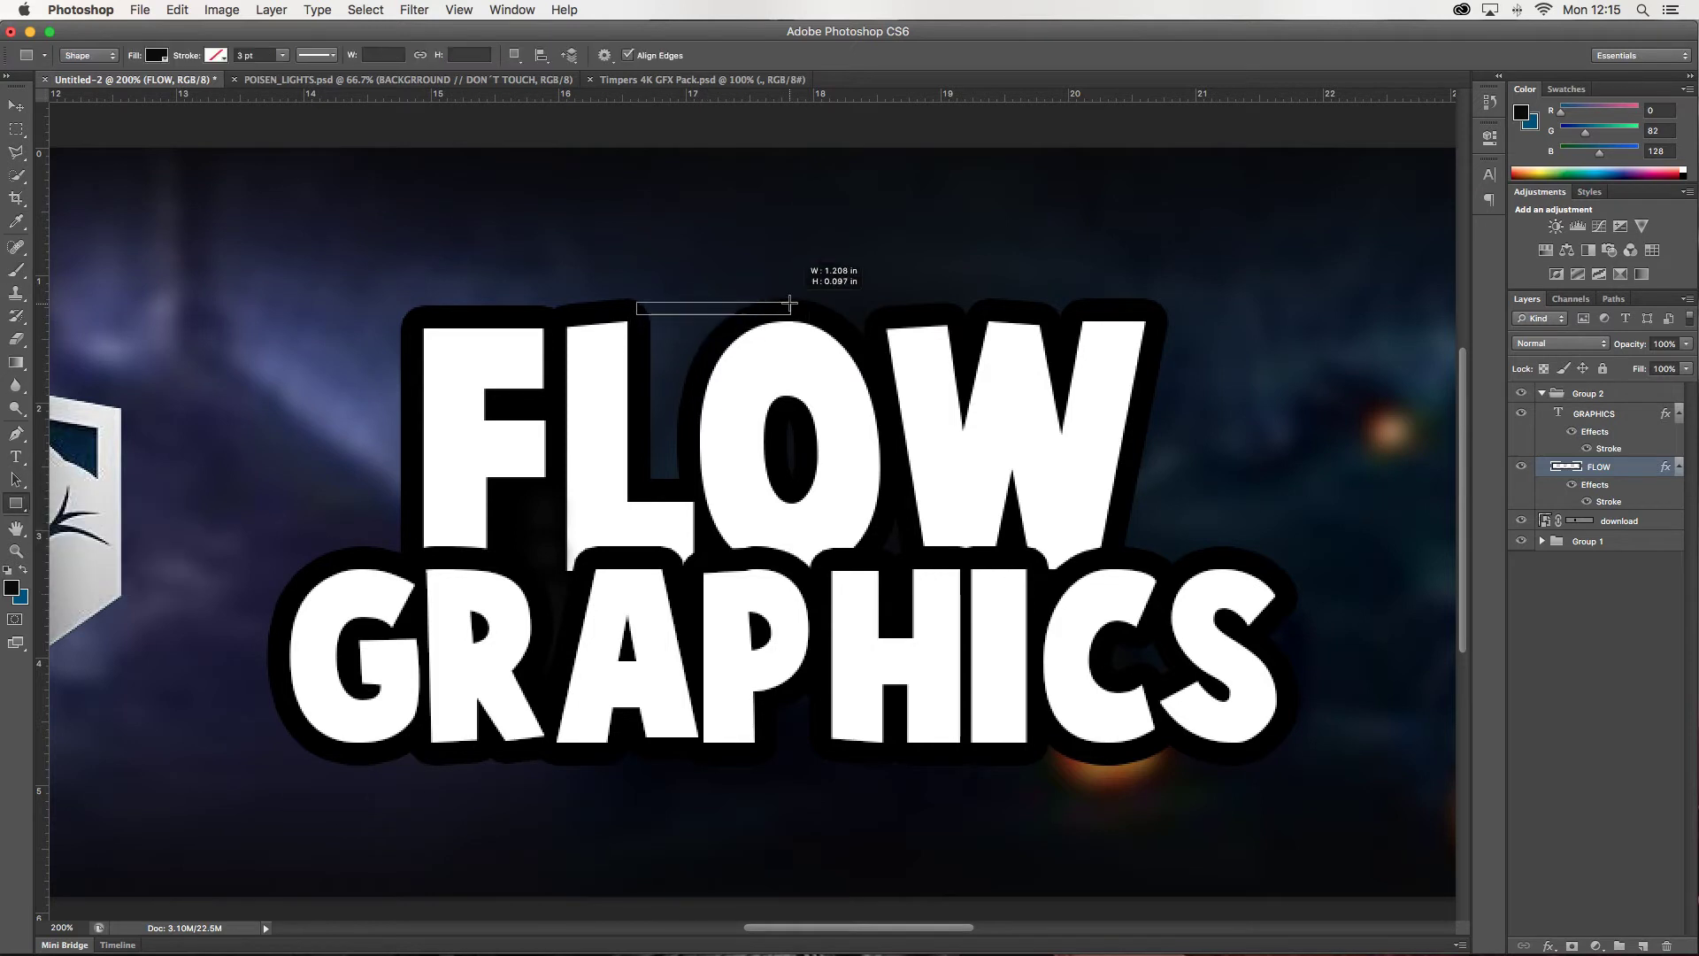
drag(789, 302, 790, 303)
drag(689, 486, 690, 489)
mouse_move(655, 305)
mouse_down()
mouse_move(730, 329)
mouse_move(712, 359)
mouse_up()
key(v)
drag(1617, 563, 1612, 458)
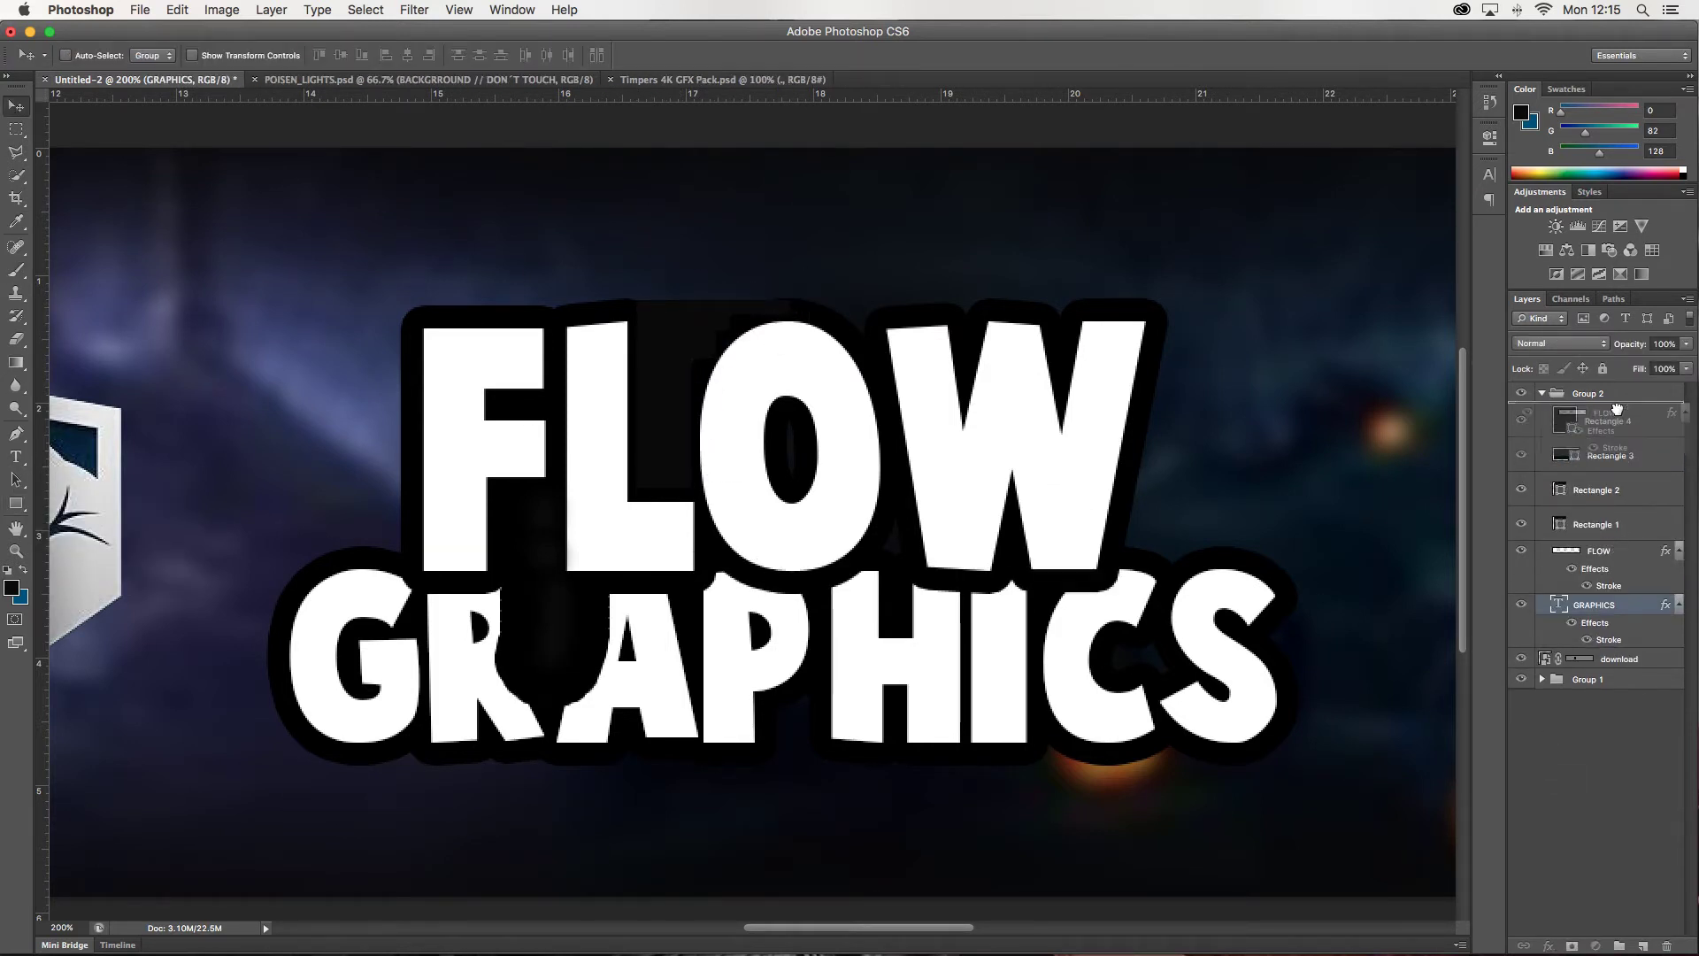
- Zoom out to the whole banner and select the shield logo layer for transforming
key(ctrl+0)
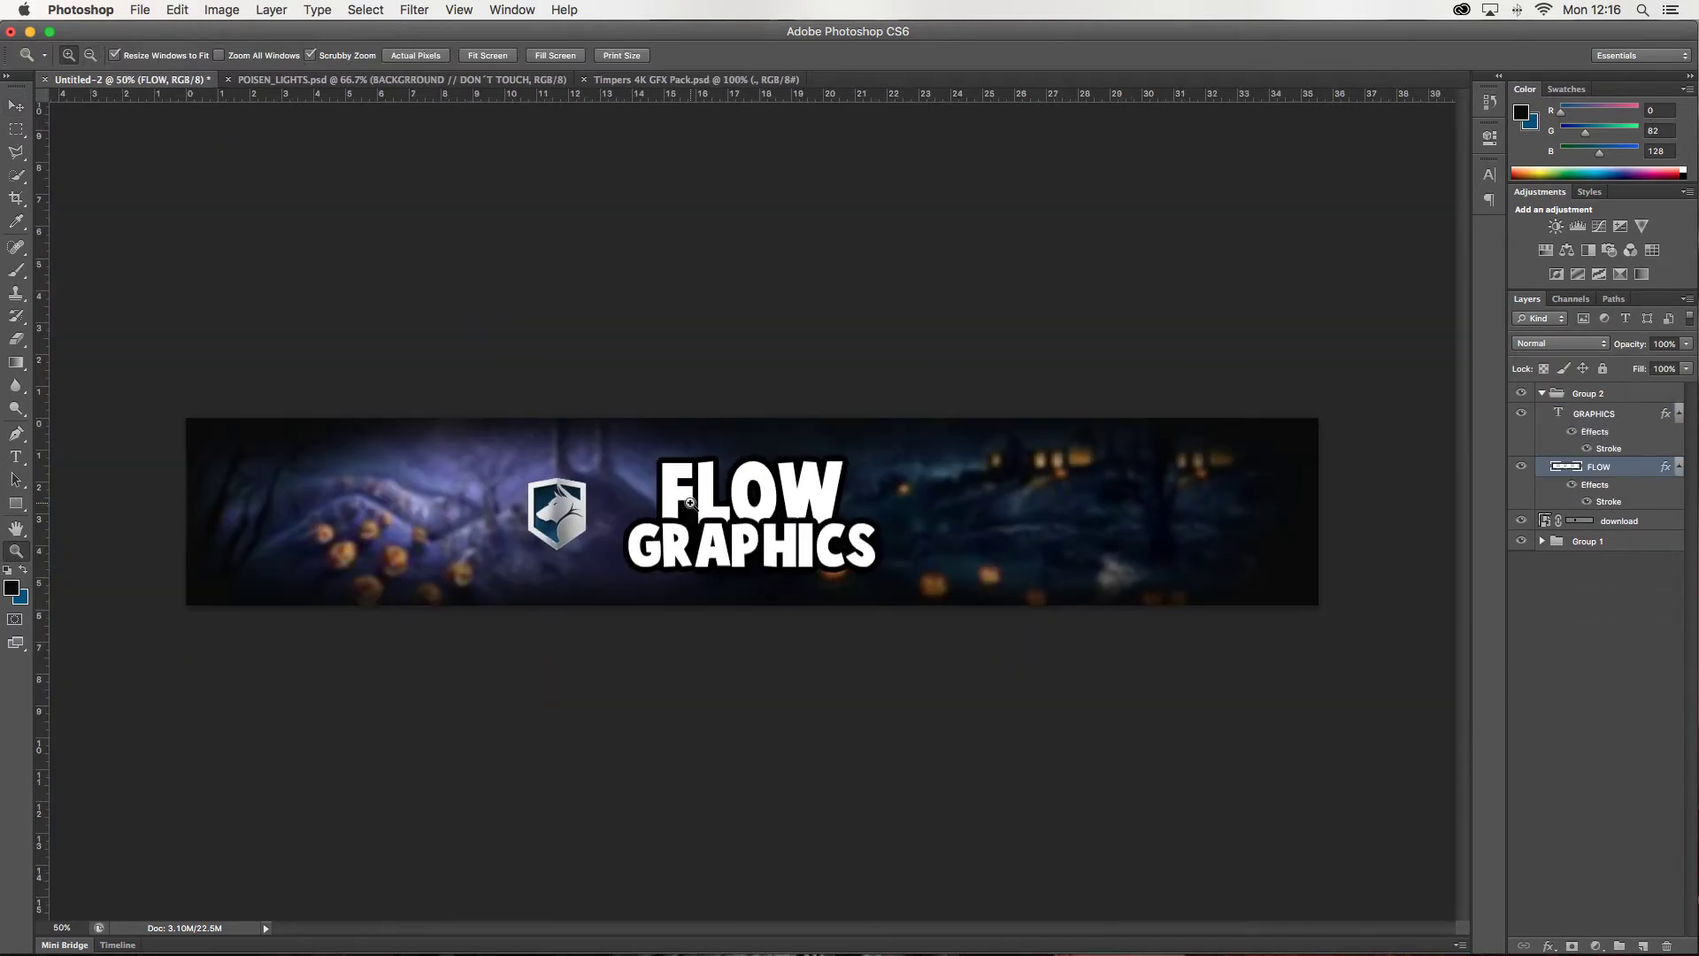
click(16, 106)
ctrl+click(770, 544)
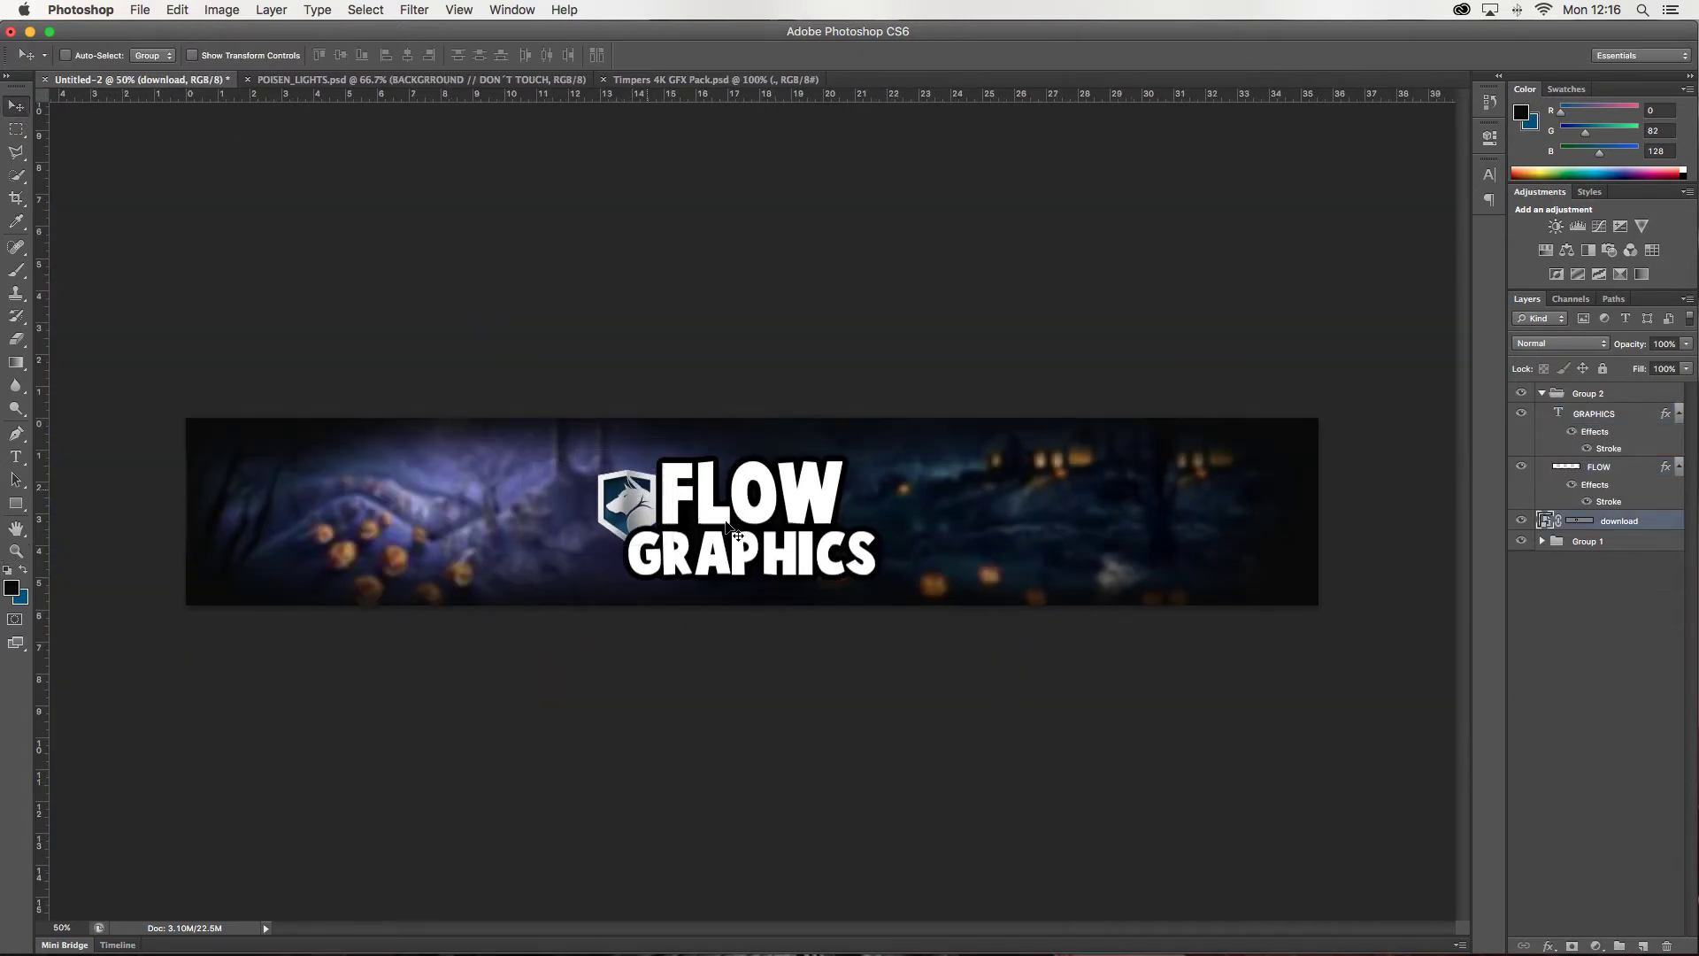
key(ctrl+t)
right_click(632, 505)
- Duplicate the shield logo, flip it horizontally, and move it right of FLOW
key(ctrl+j)
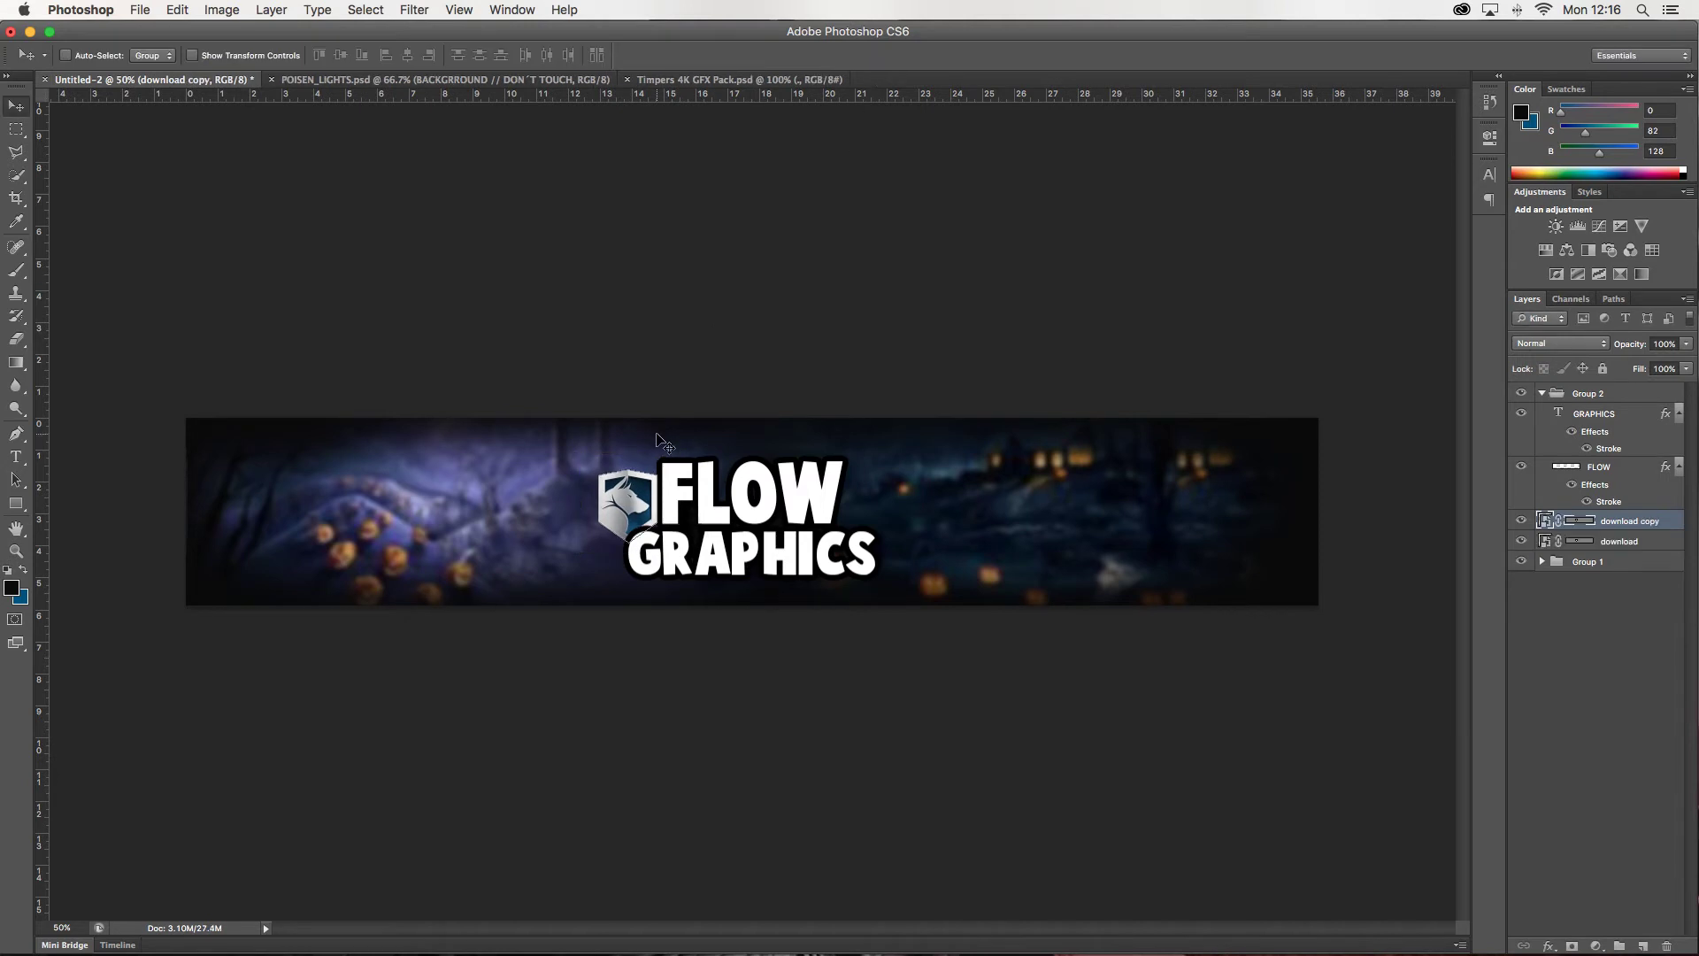
key(ctrl+t)
right_click(644, 480)
click(735, 708)
click(892, 58)
drag(645, 497, 894, 497)
- Redo the horizontal mirror on the right shield copy and reposition it beside FLOW
key(ctrl+t)
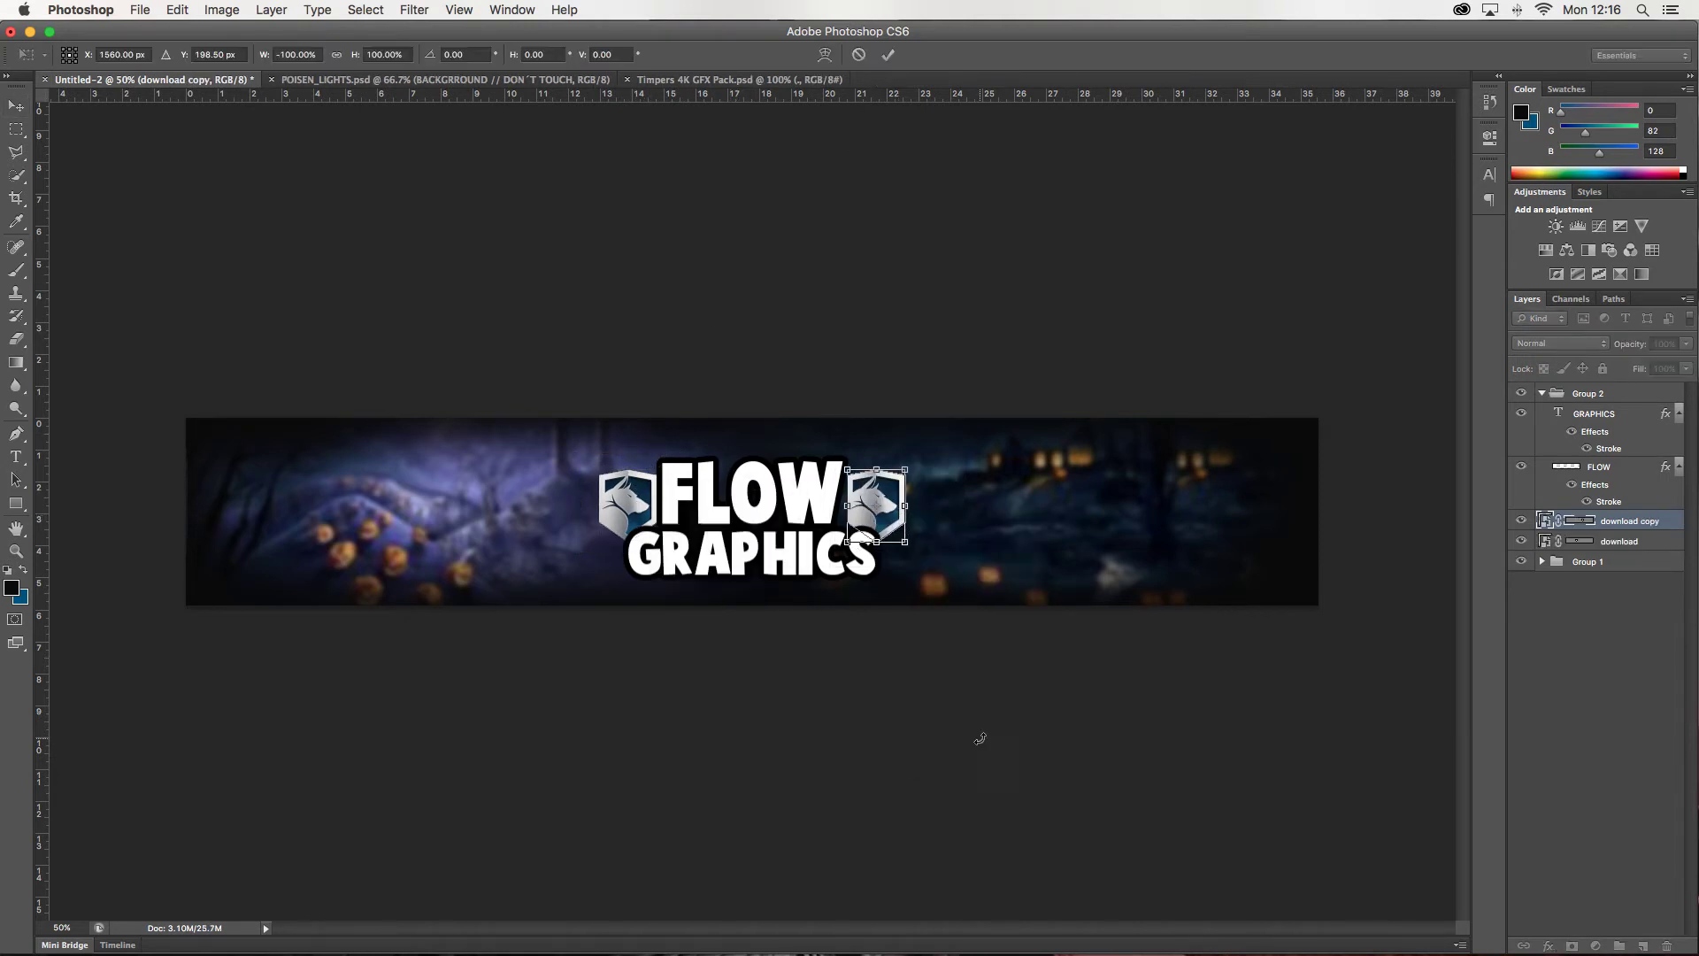
right_click(895, 531)
click(942, 777)
right_click(894, 531)
key(Escape)
key(Escape)
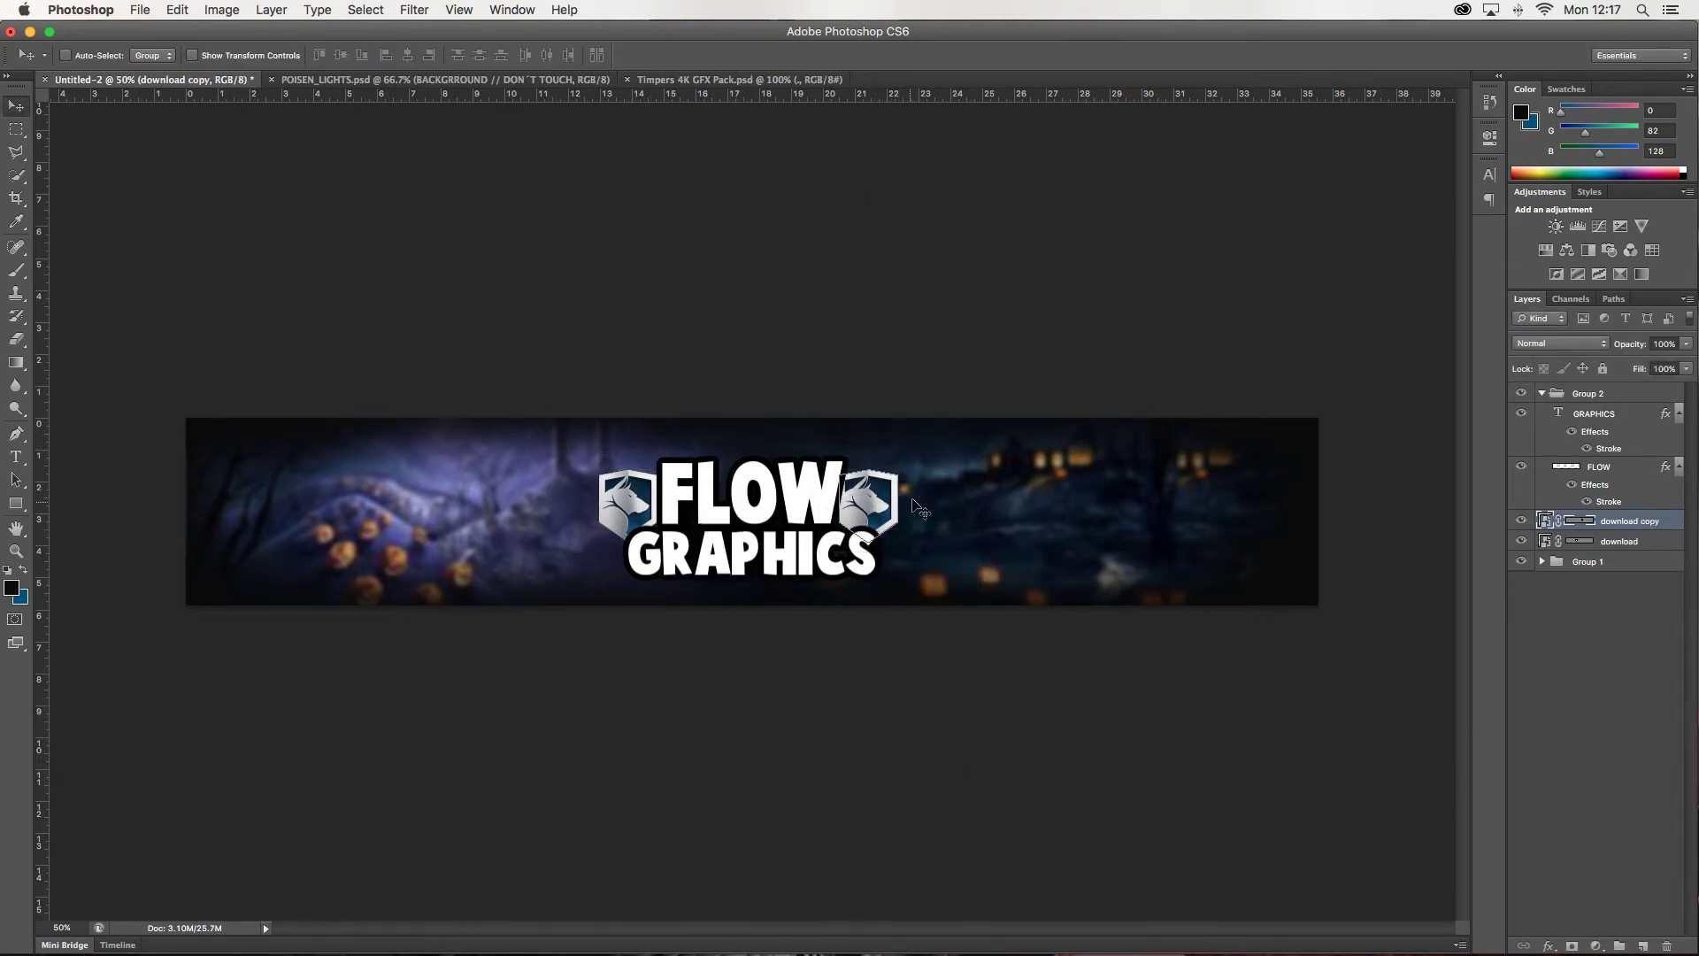
key(ctrl+t)
right_click(885, 514)
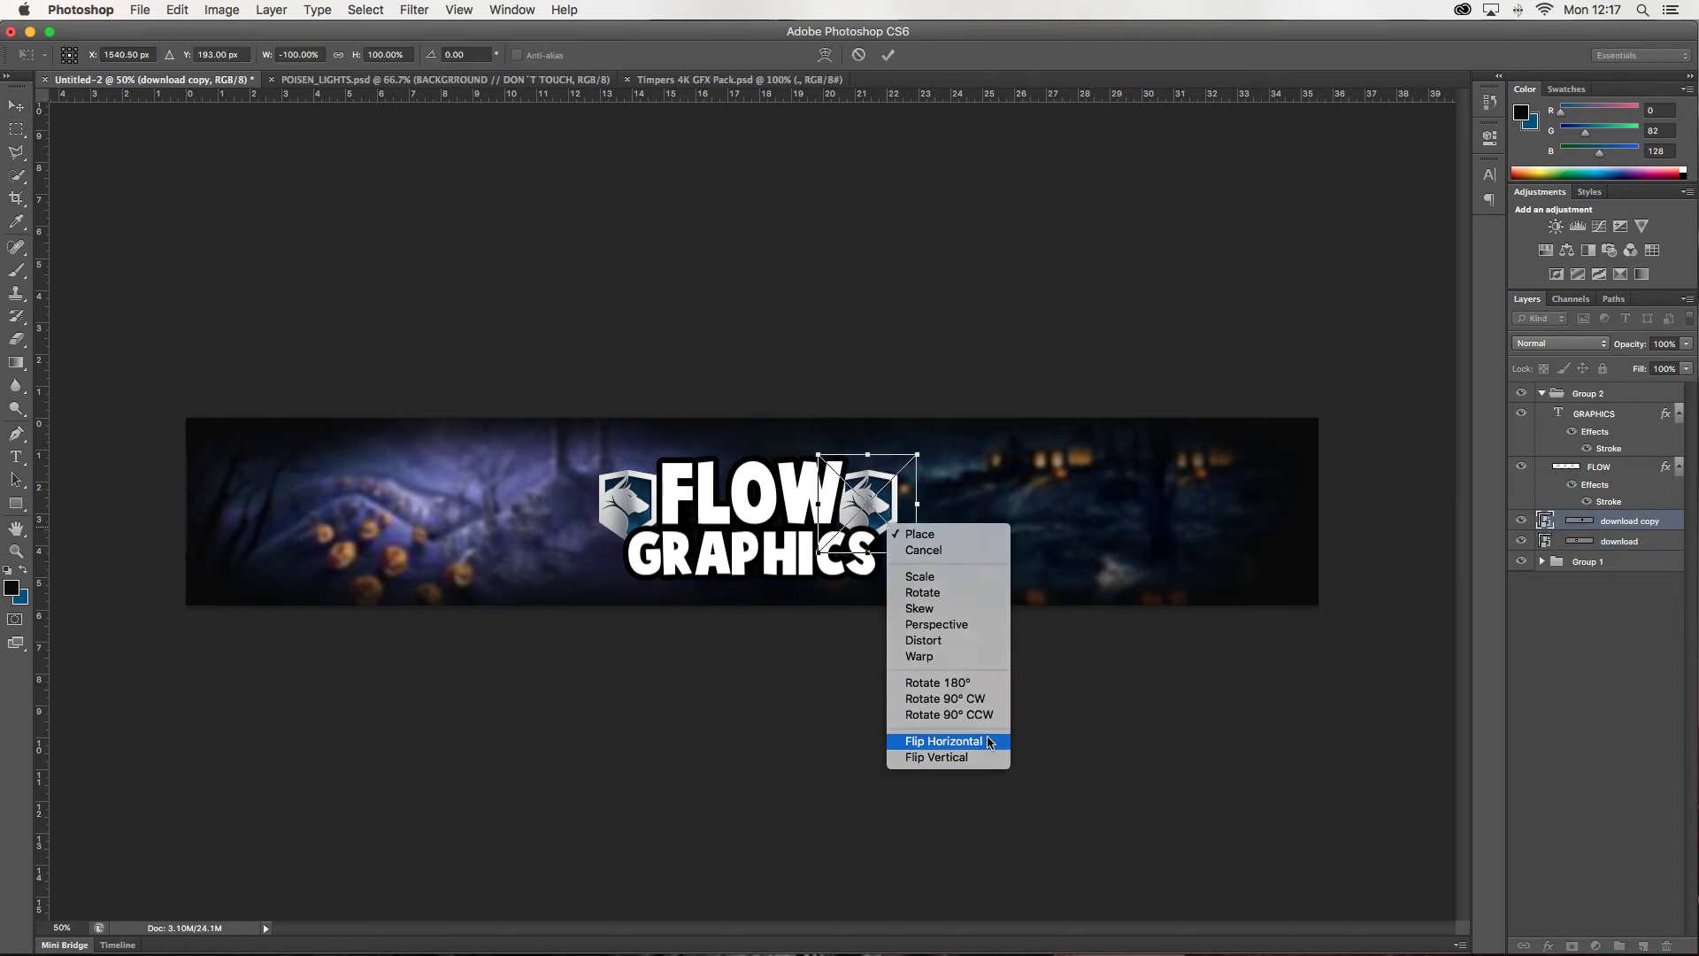
click(929, 746)
key(Return)
drag(876, 491, 865, 491)
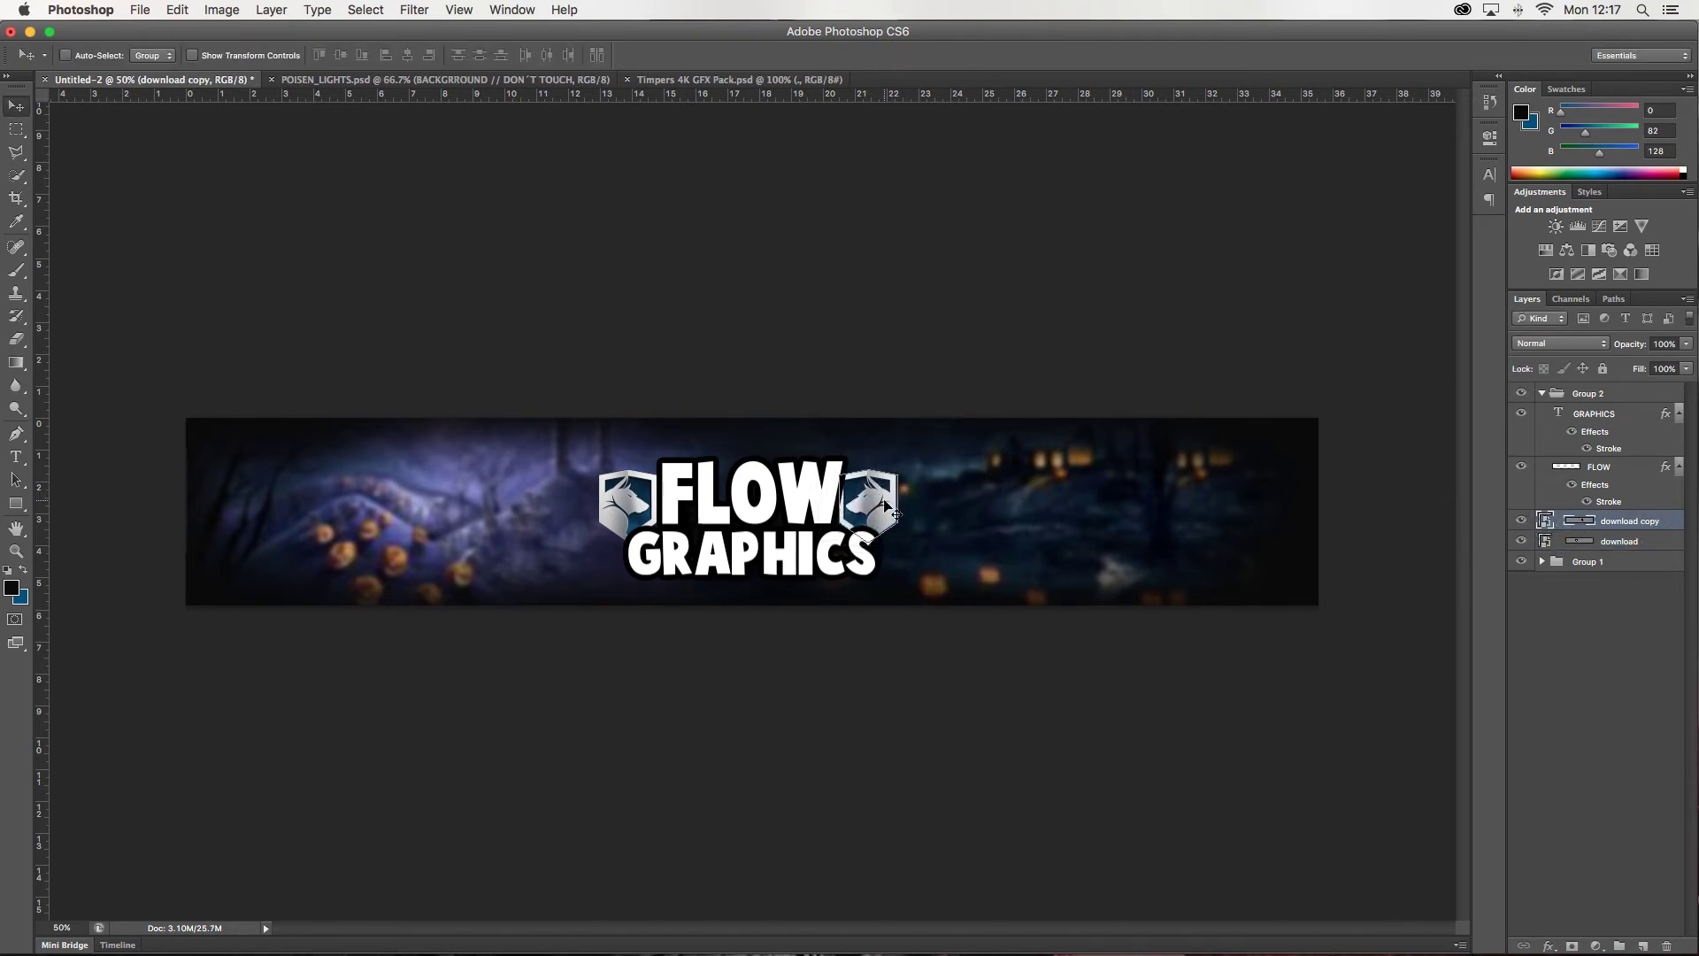
- Fine-tune both shields' positions around FLOW and drag out a horizontal alignment guide
key(alt+bracketleft)
mouse_move(883, 493)
mouse_down()
mouse_move(904, 493)
mouse_move(870, 507)
mouse_up()
key(alt+bracketright)
click(1619, 541)
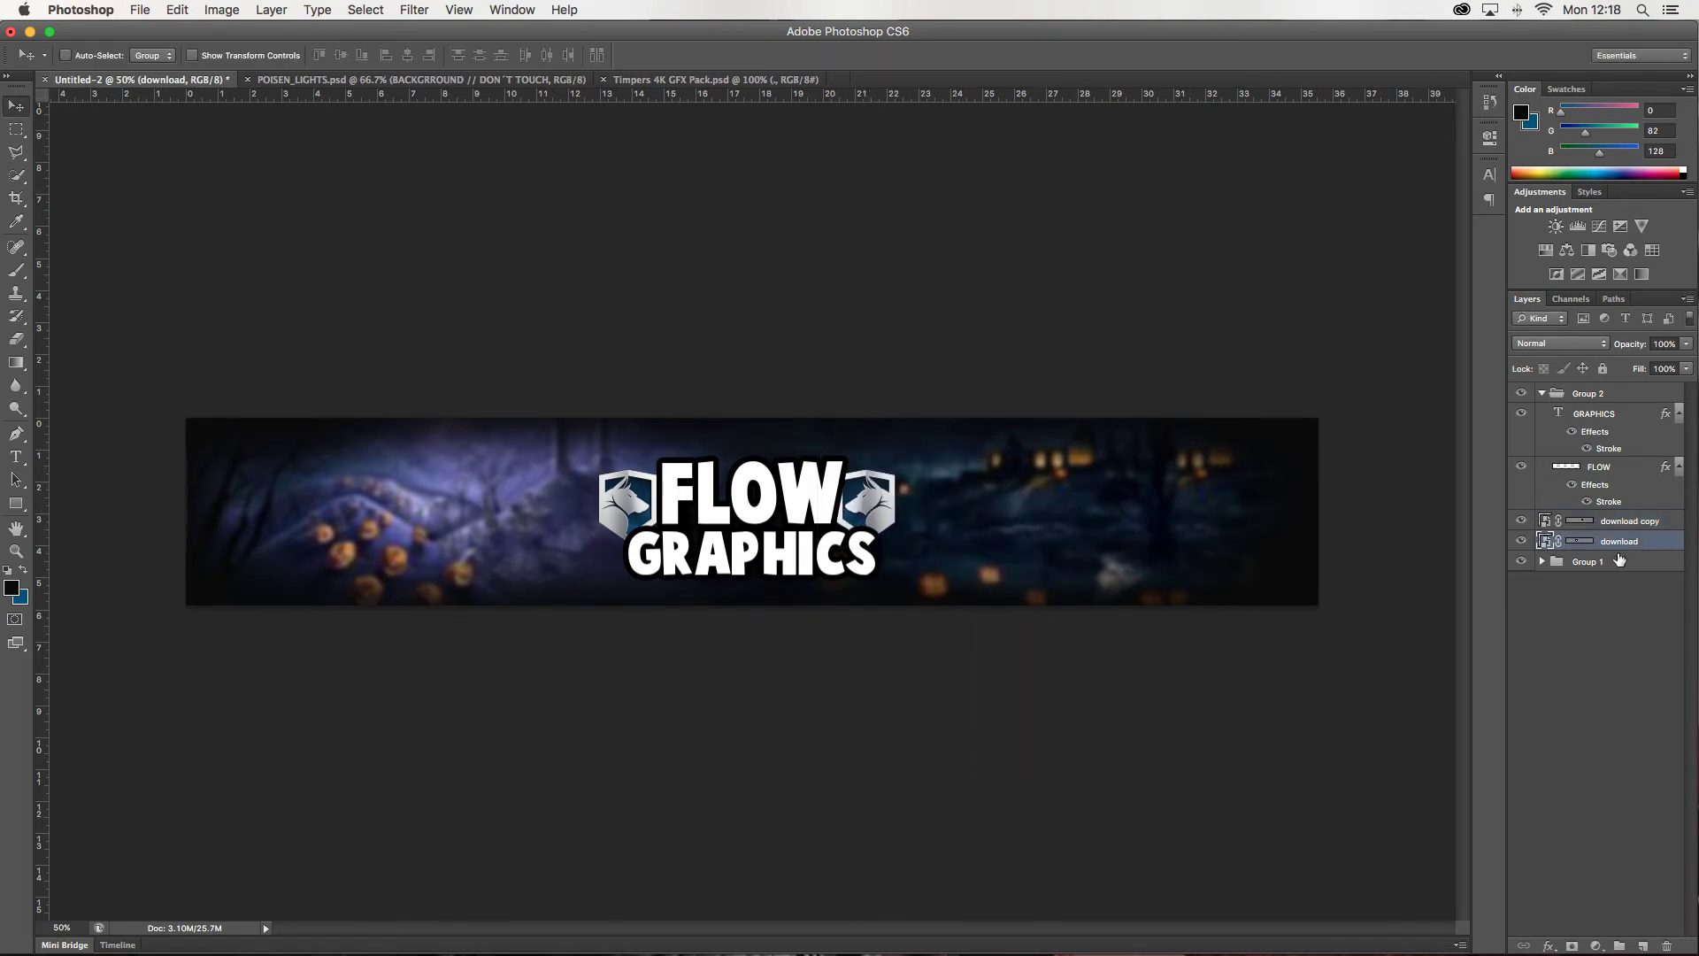
drag(668, 520, 662, 521)
click(1628, 520)
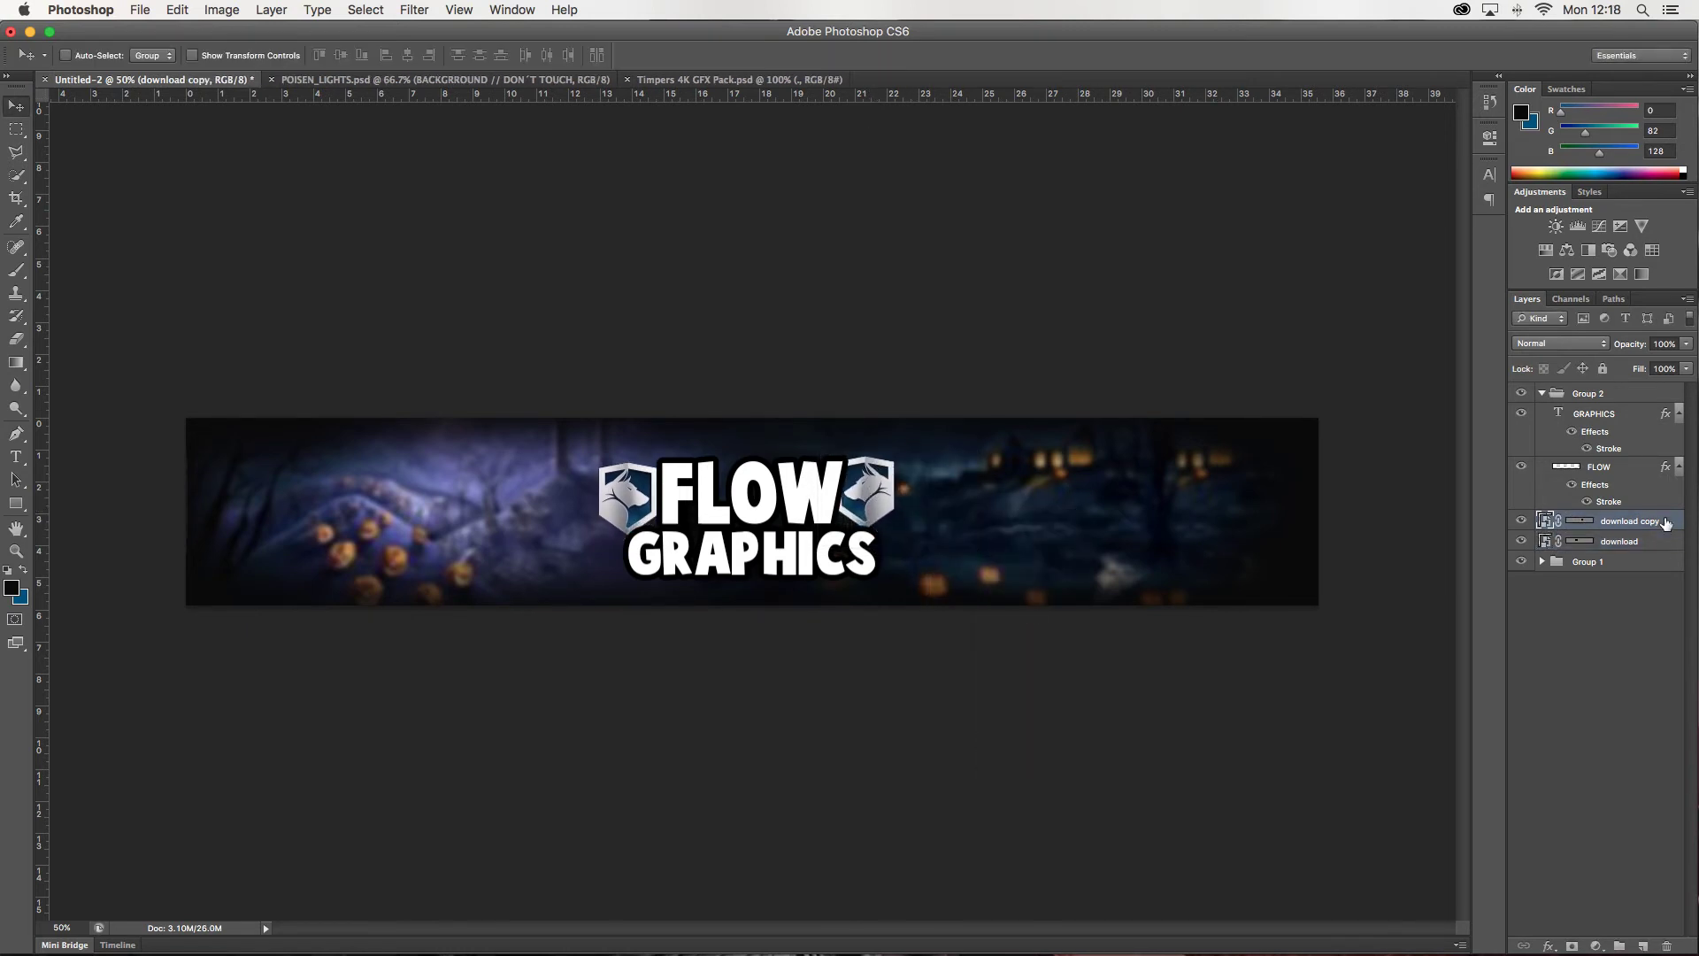
key(shift+Right)
key(shift+Right)
key(shift+Right)
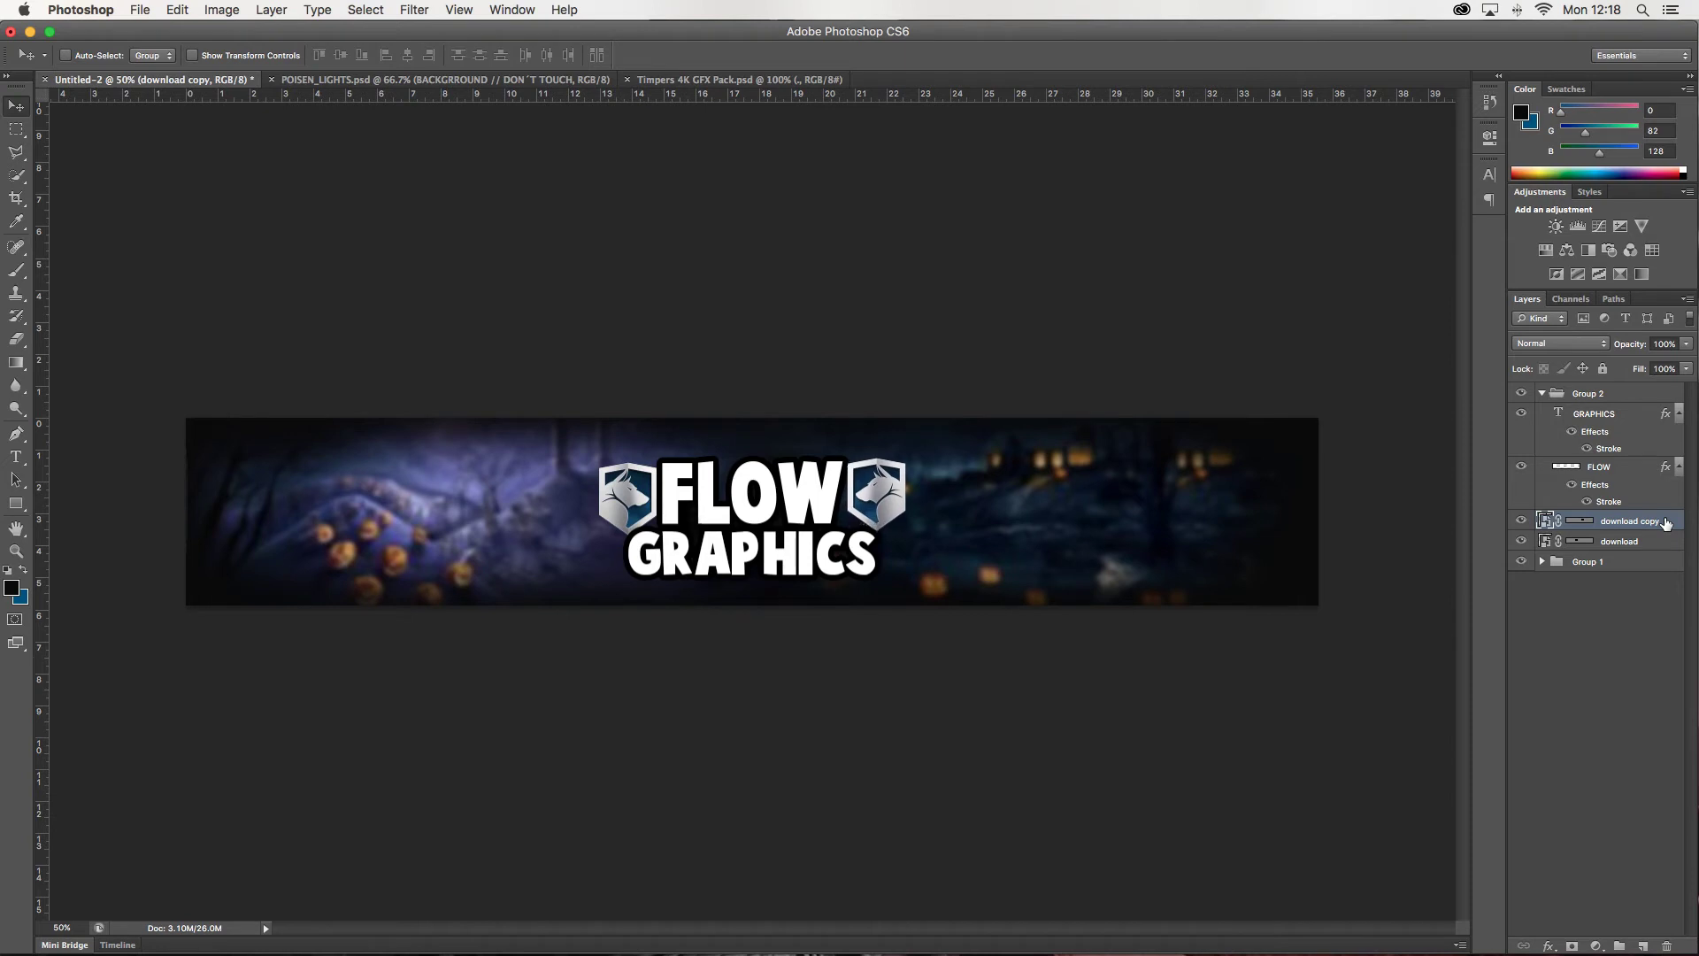
click(1651, 539)
mouse_move(766, 95)
mouse_down()
mouse_move(766, 458)
mouse_move(734, 97)
mouse_up()
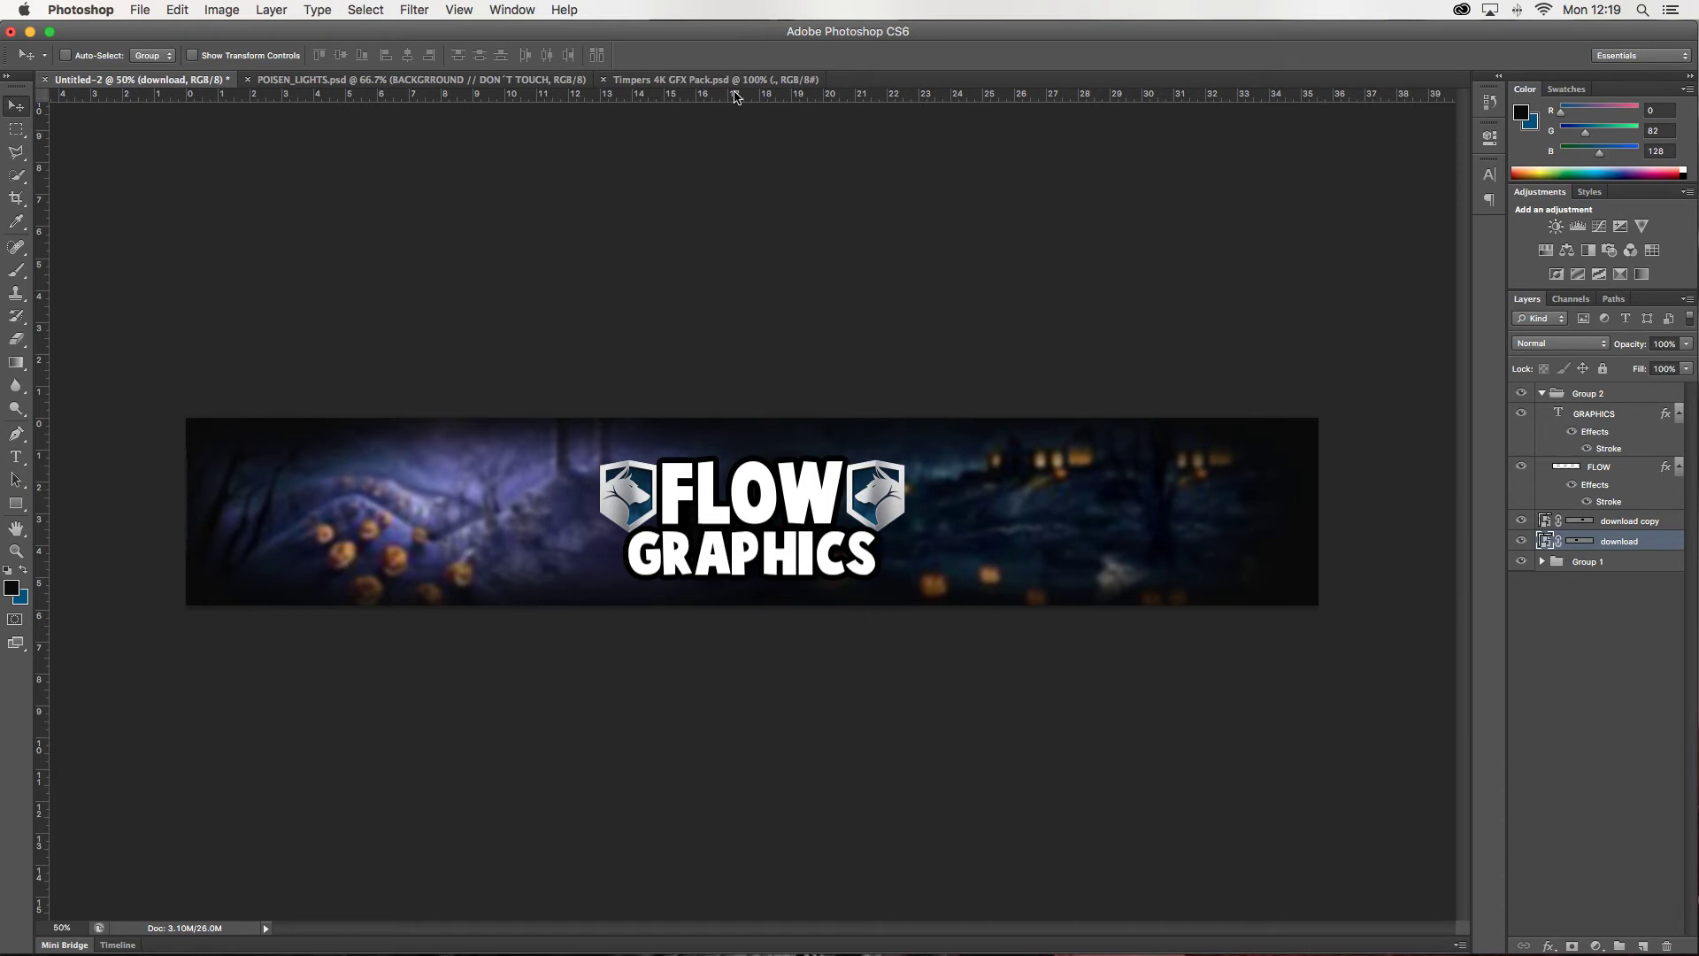
- Keep GRAPHICS' black outline and stack the duplicated text layers behind the originals
double_click(1608, 448)
click(1075, 631)
click(1003, 316)
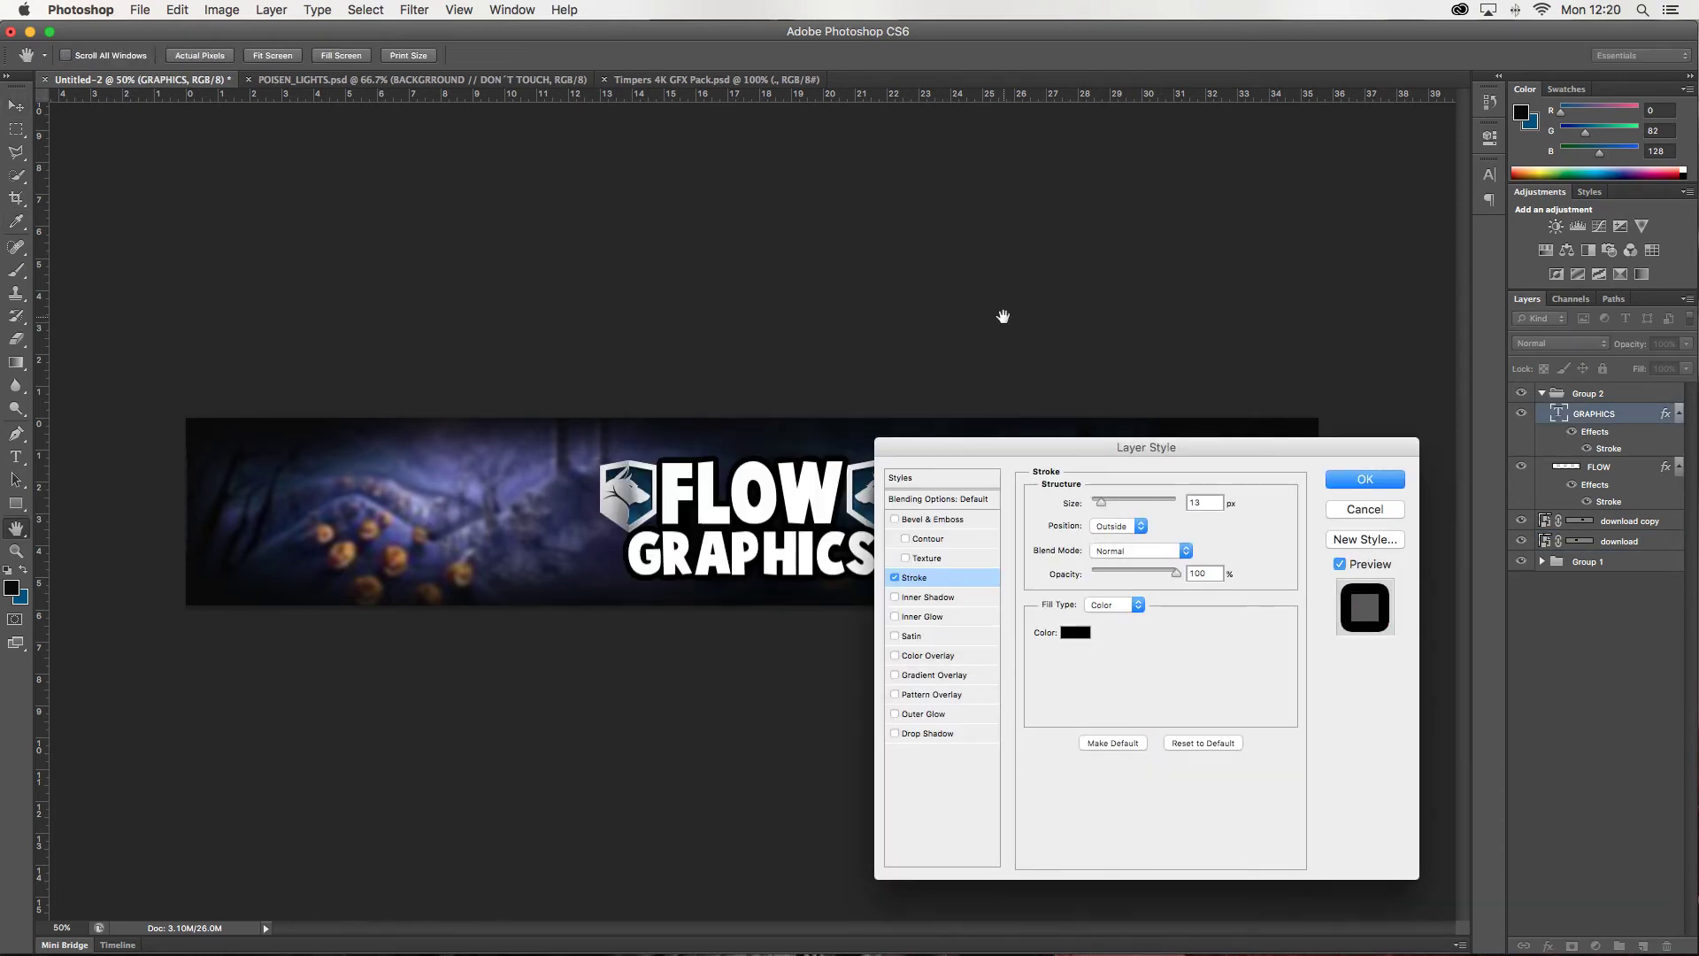
click(1349, 489)
drag(1598, 466, 1598, 518)
drag(1594, 413, 1593, 517)
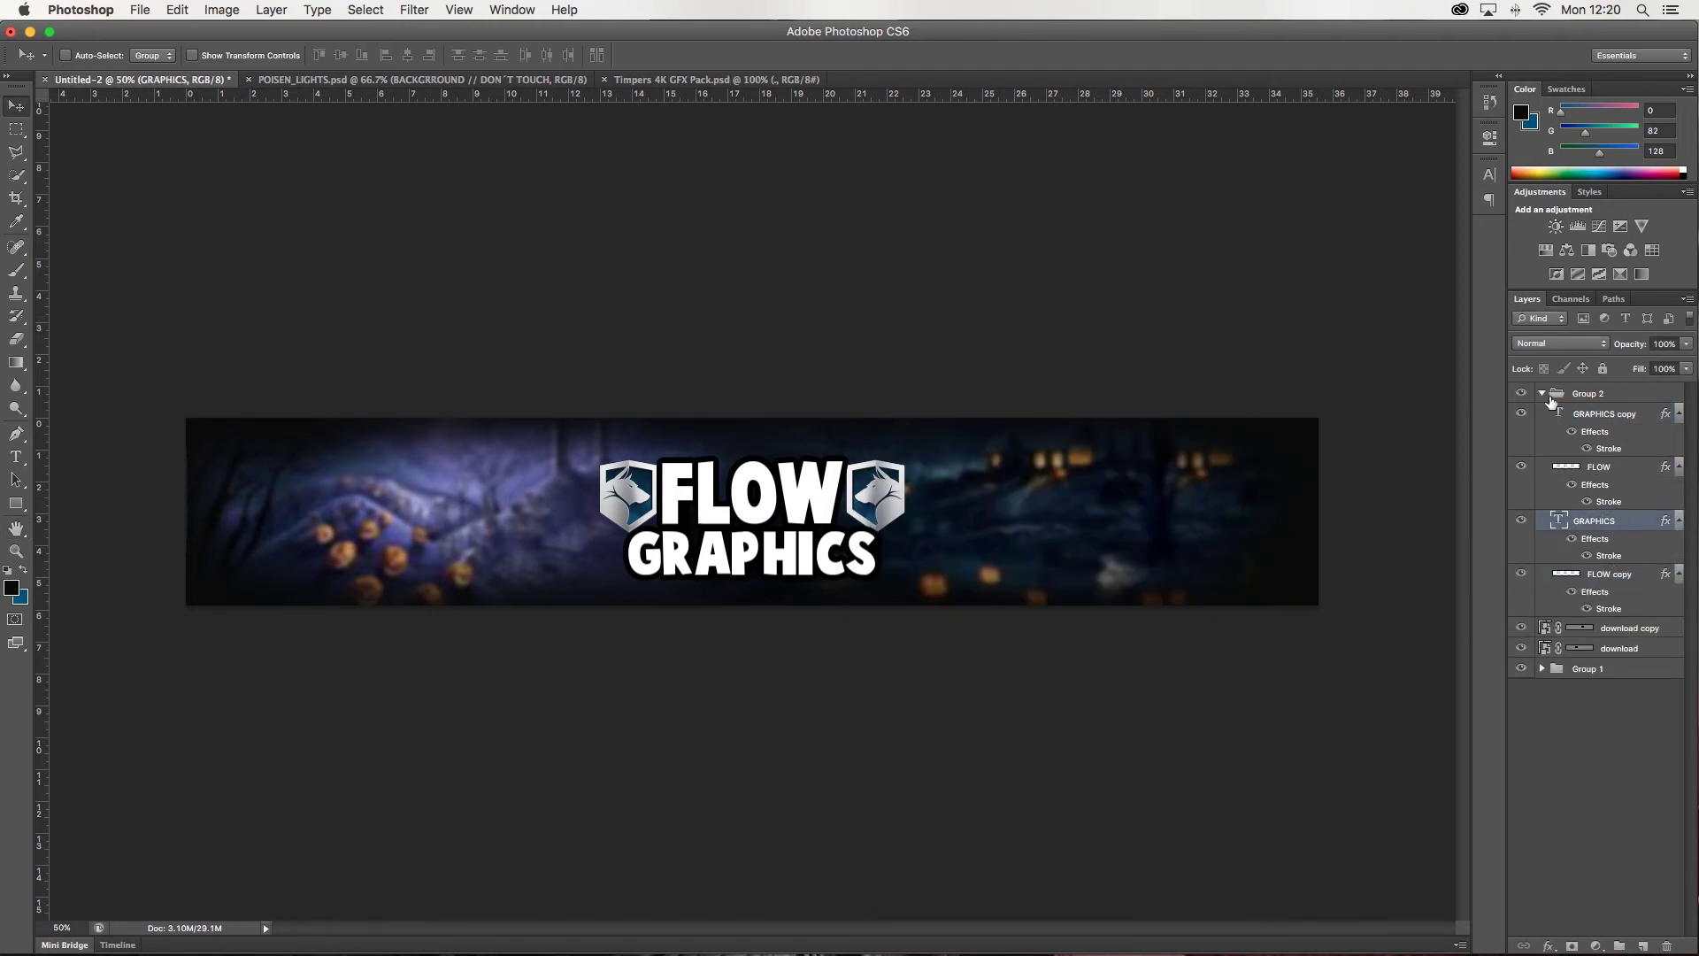
- Give the GRAPHICS copy a 2 px white outline and paste it onto FLOW copy
double_click(1628, 521)
click(914, 576)
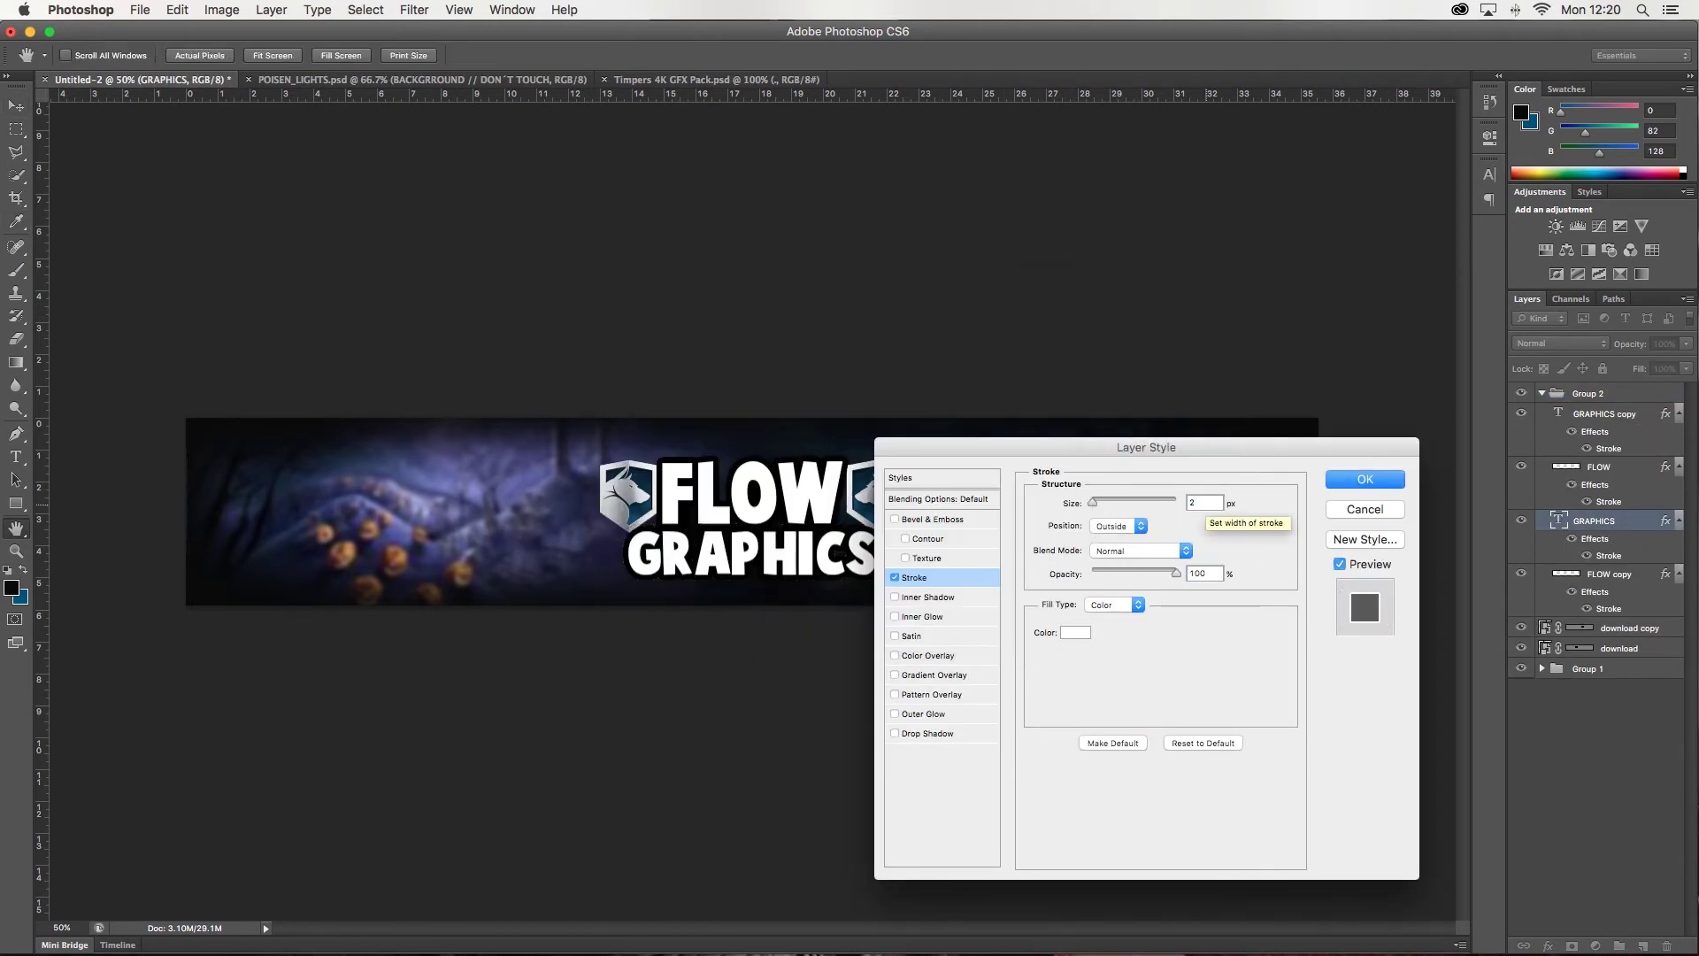
key(Return)
right_click(1593, 574)
click(1544, 675)
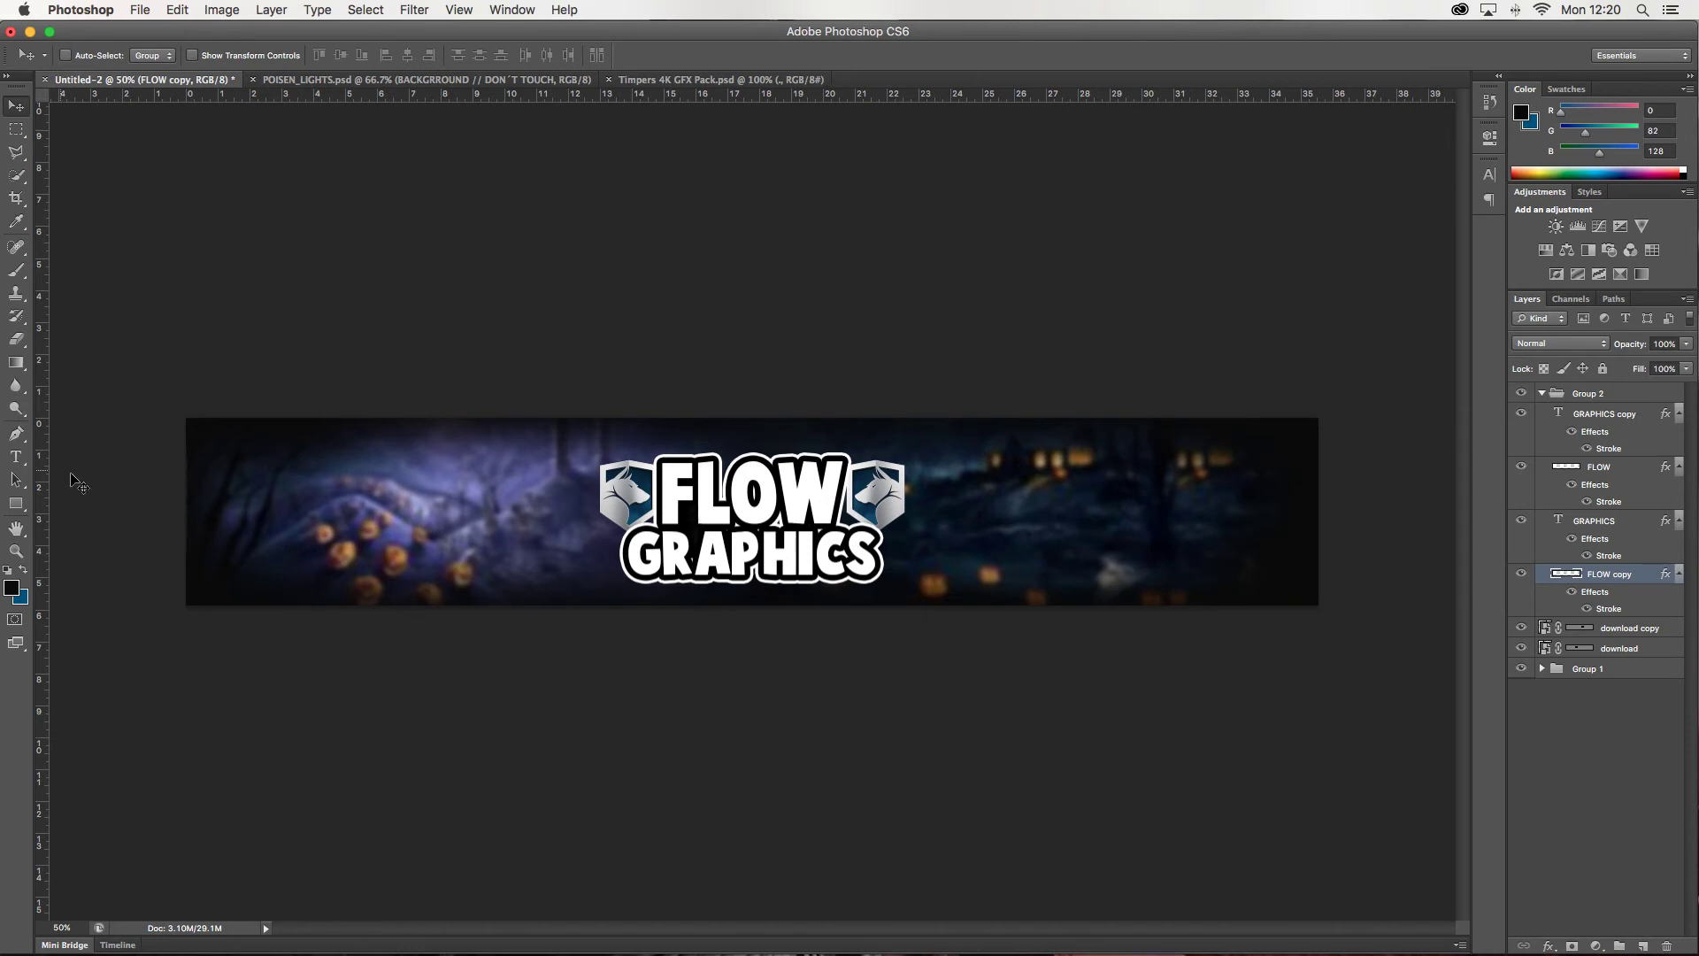
- Zoom in to inspect the outlines, zoom back out, and collapse the text group
key(super+plus)
key(super+plus)
key(super+plus)
key(b)
key(alt+bracketright)
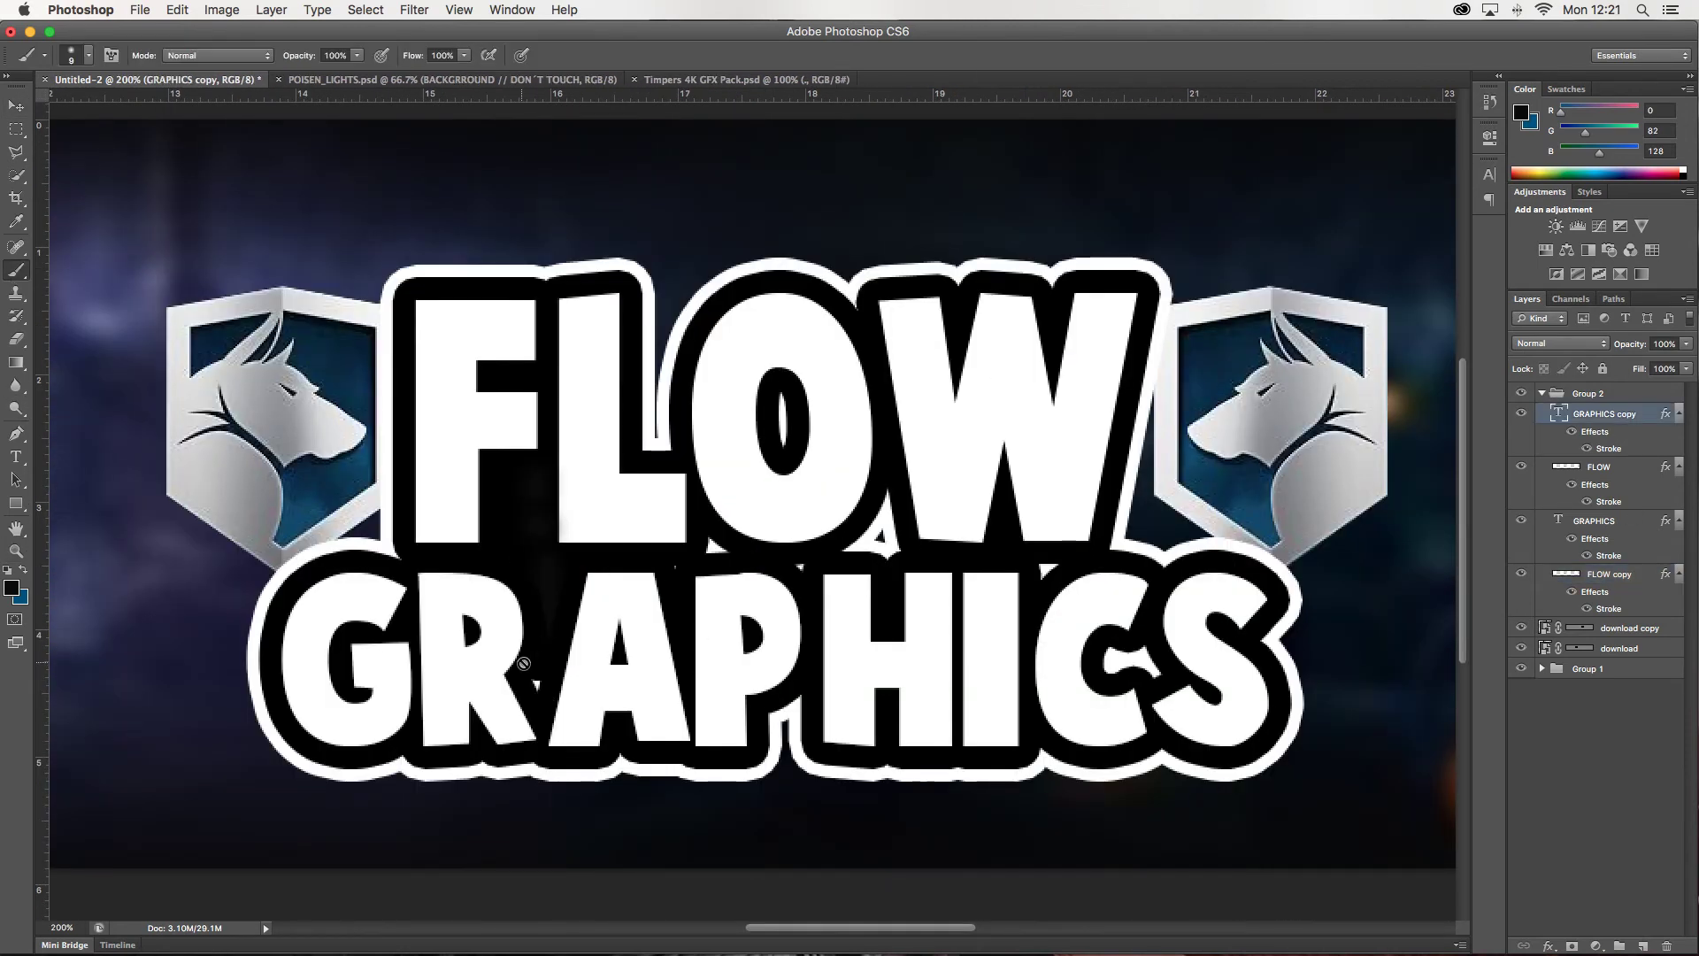
key(alt+bracketright)
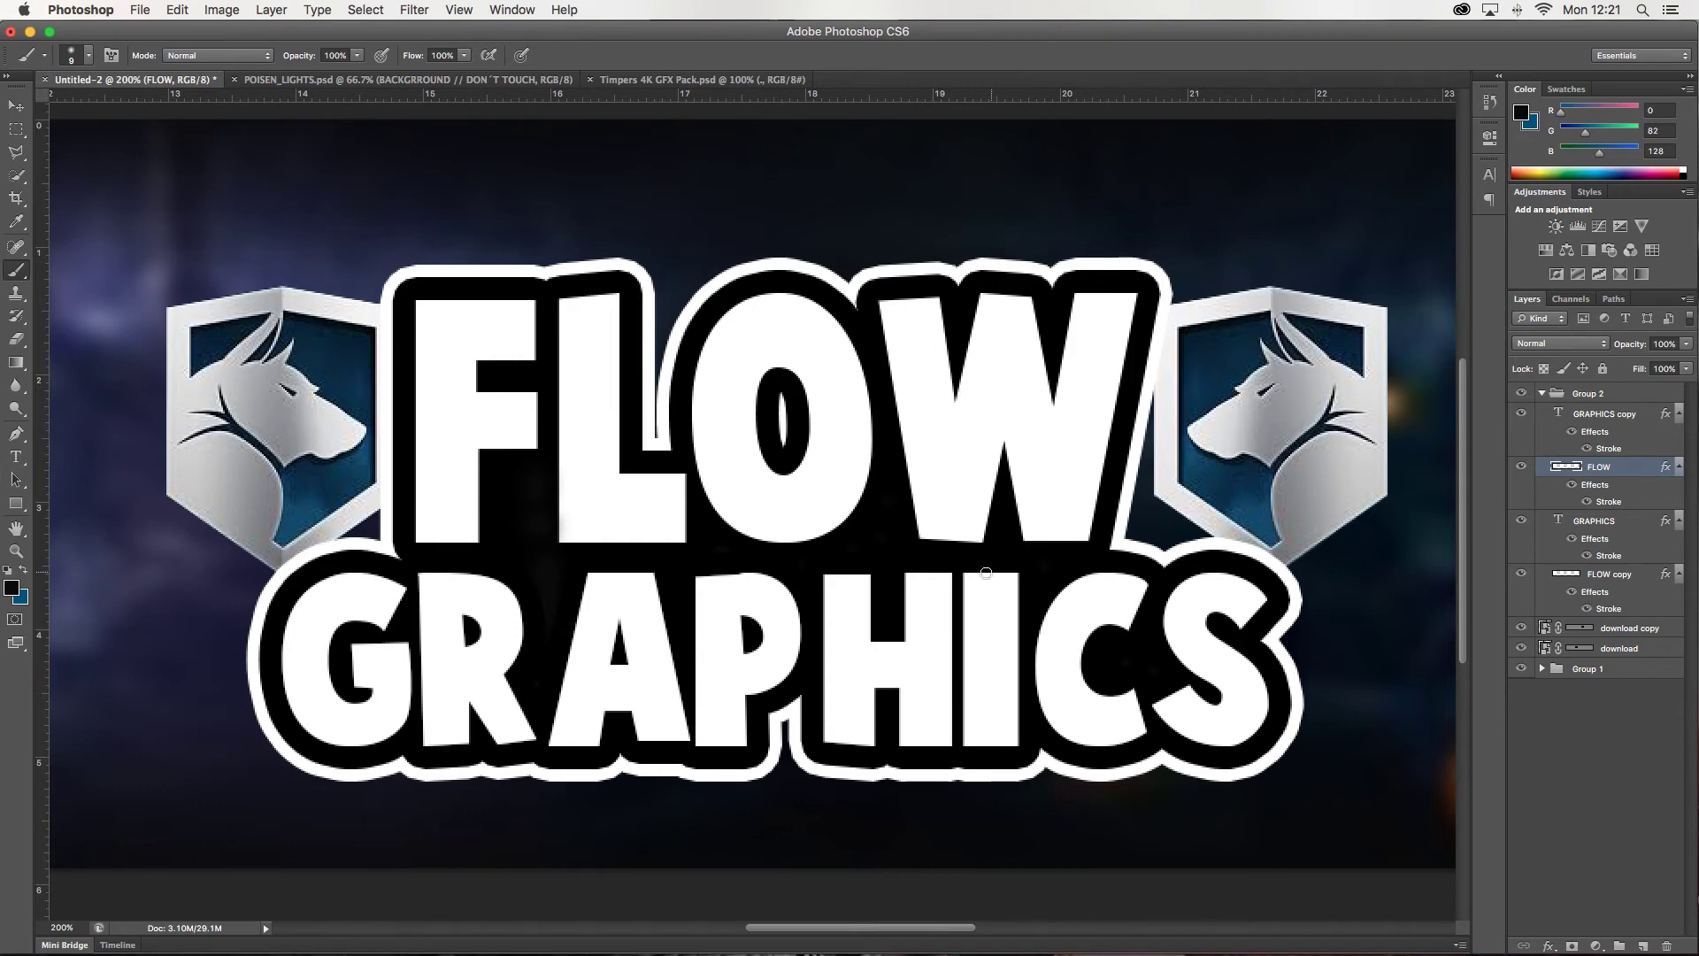
key(z)
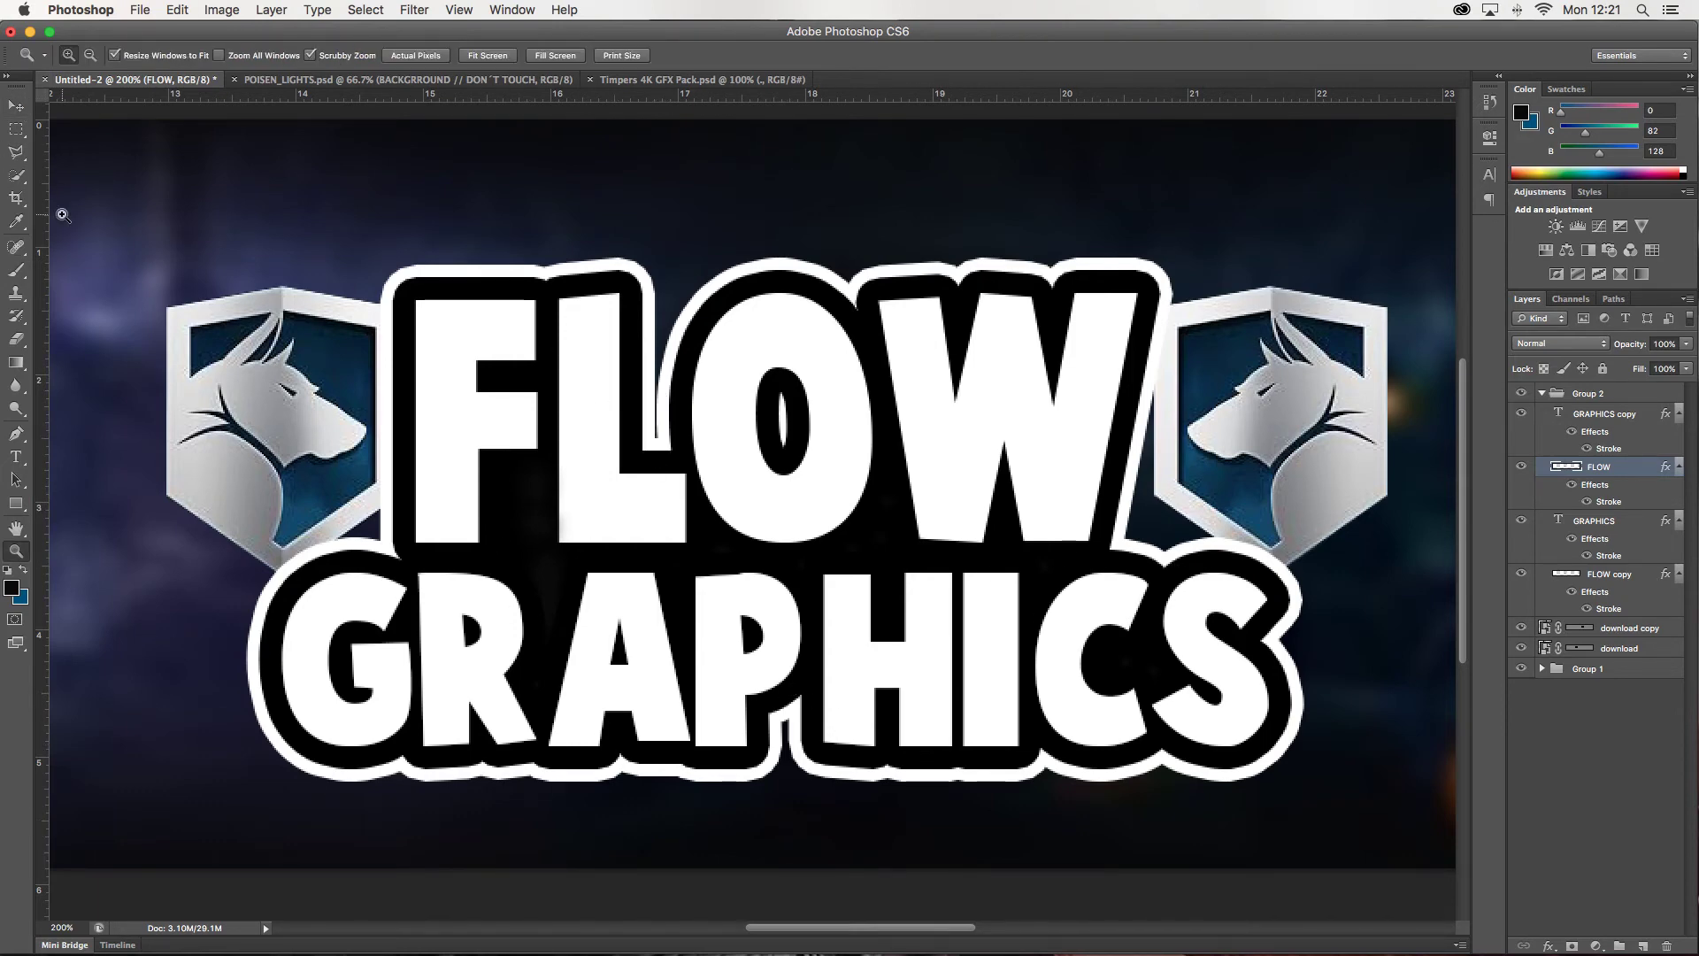
key(super+minus)
key(super+minus)
key(super+minus)
click(1541, 393)
- Delete the extra right-hand wolf shield layer beside FLOW
shift+click(1631, 432)
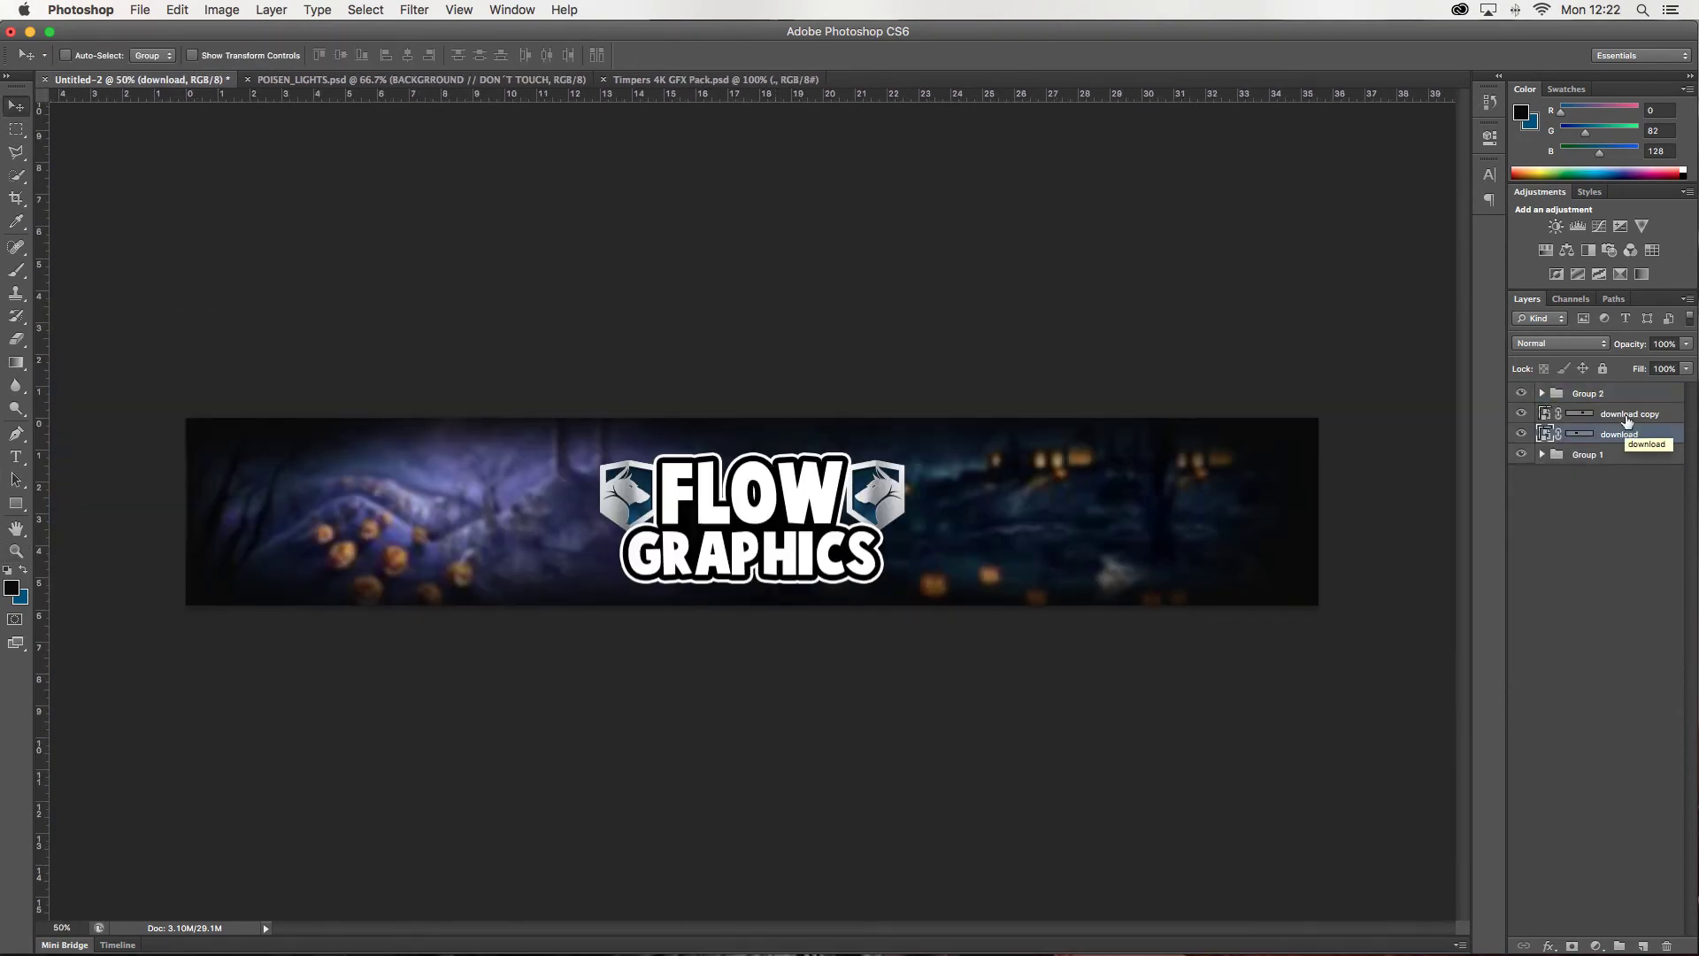
key(v)
click(1648, 419)
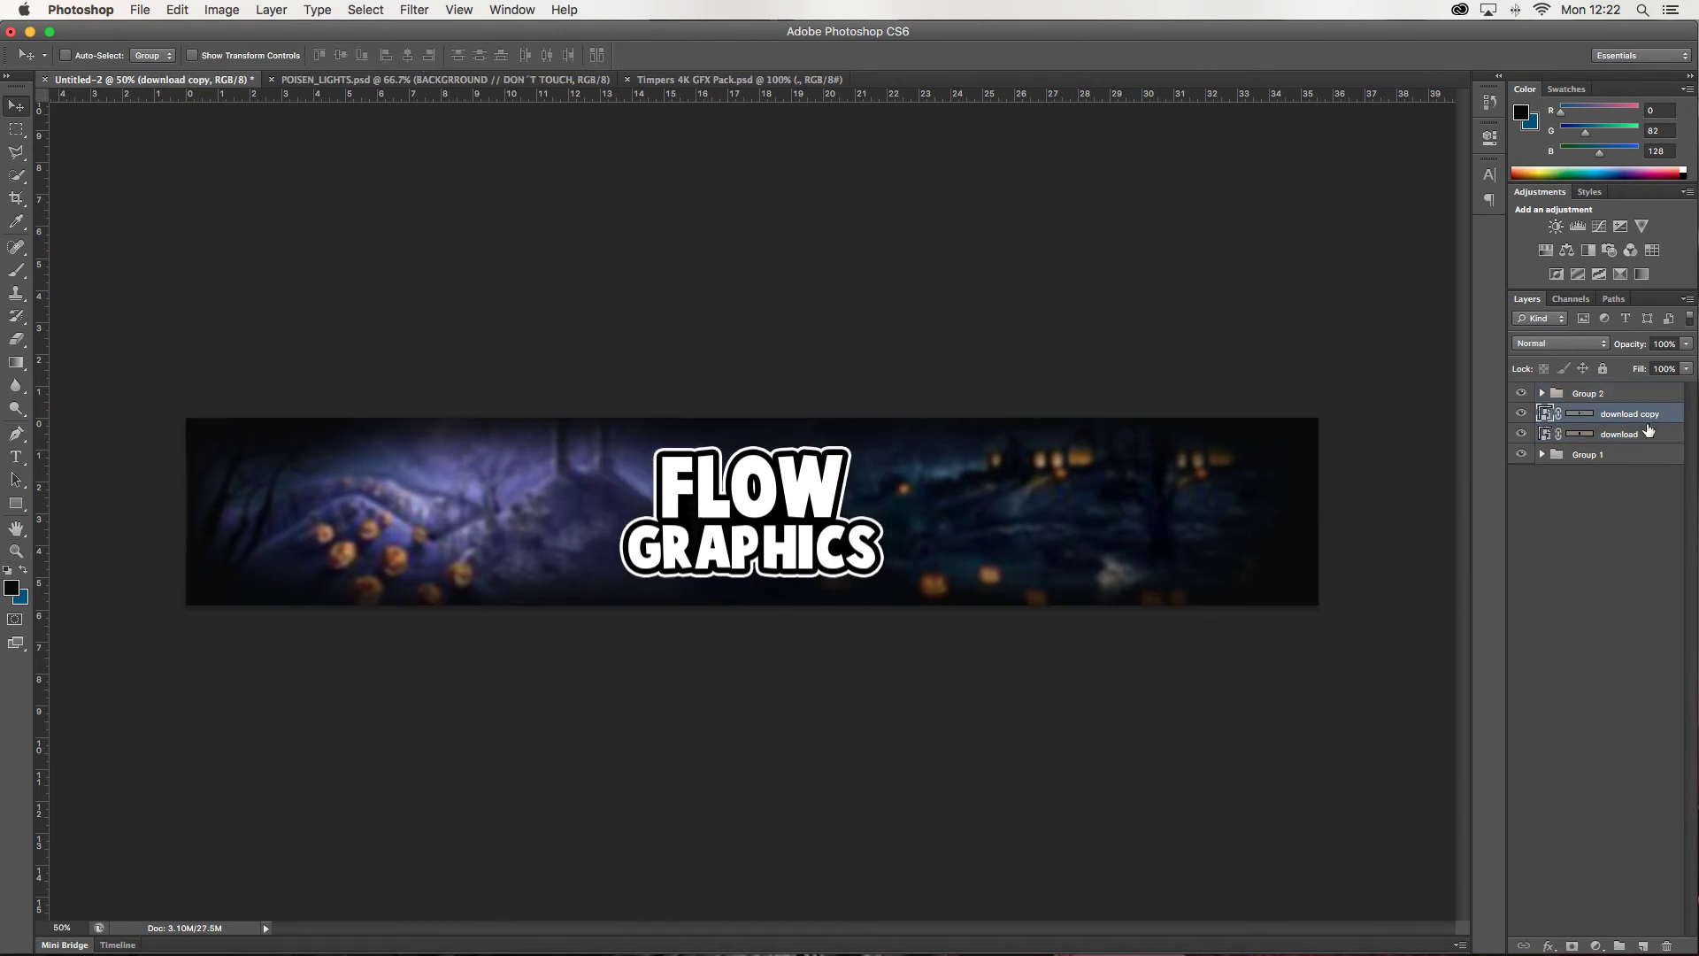
key(Up)
key(Up)
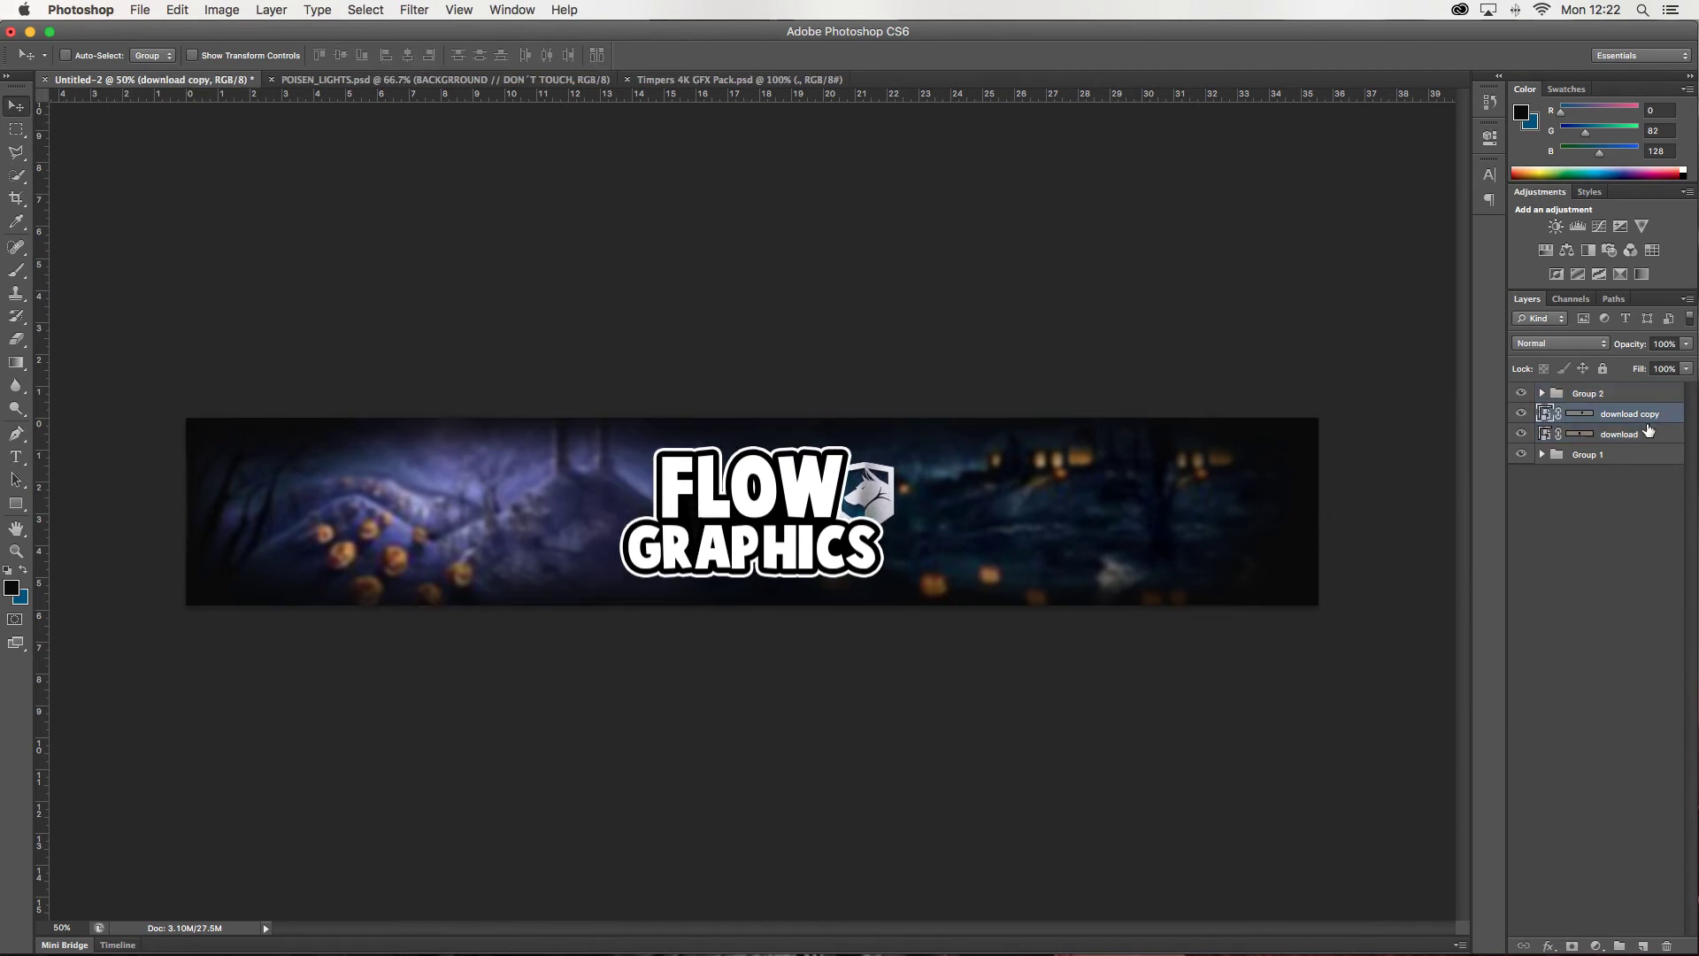
key(ctrl+j)
key(ctrl+t)
key(Return)
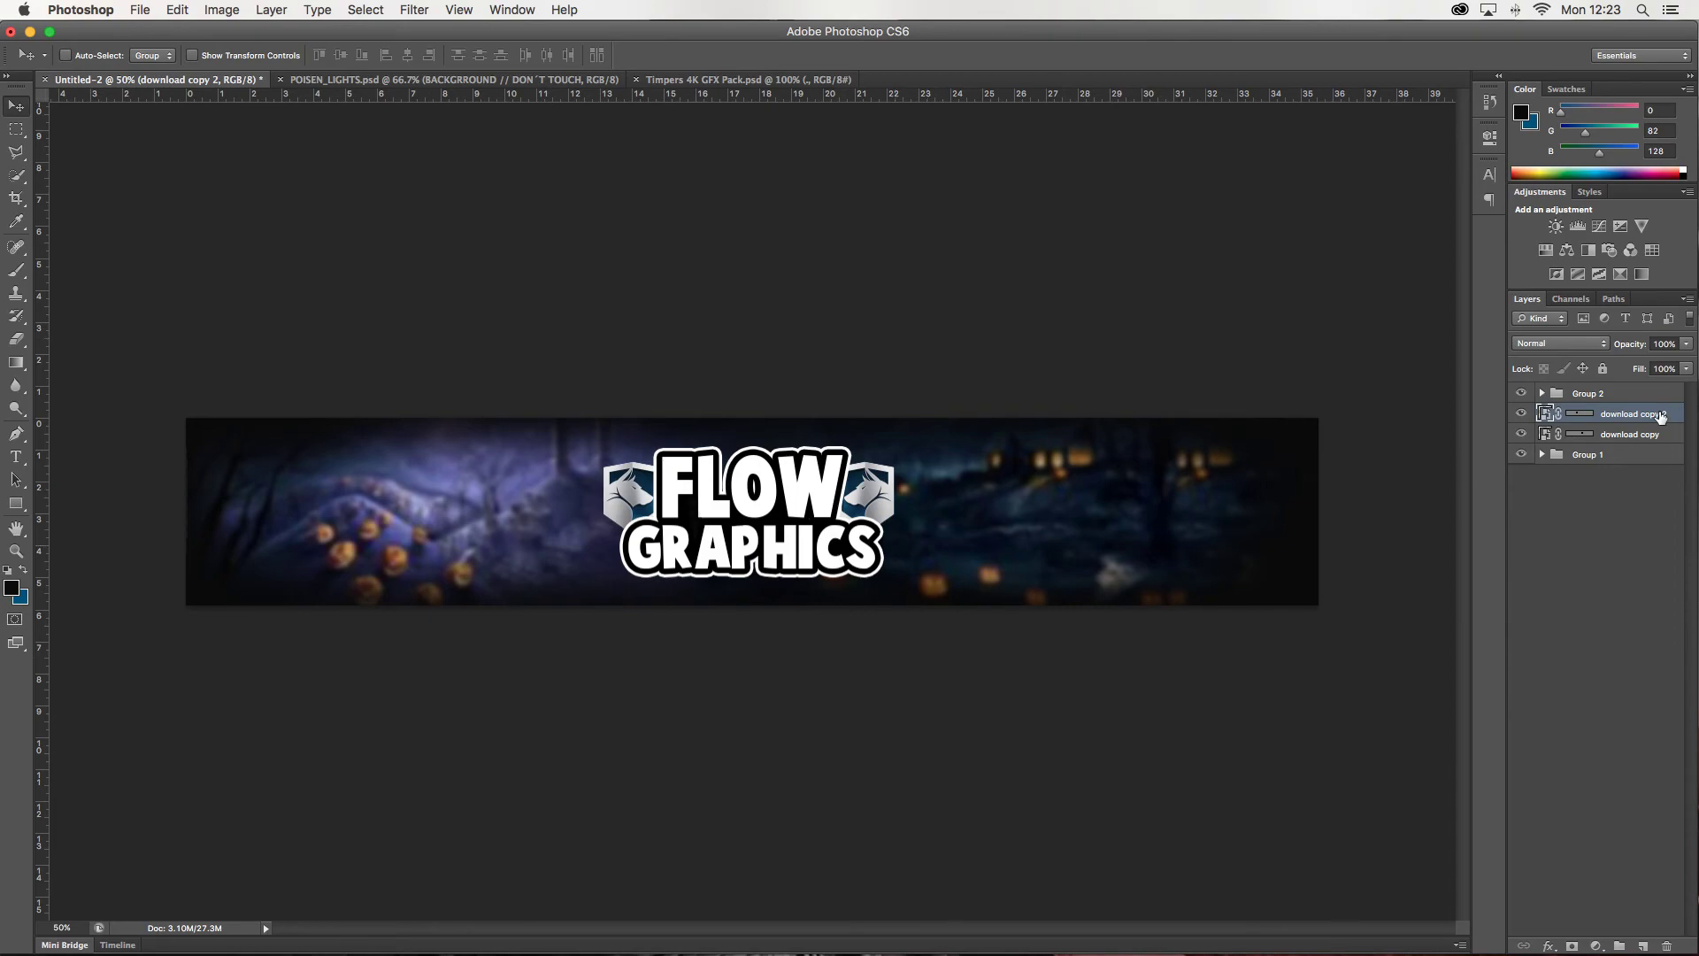
key(BackSpace)
- Search web images for 'pumpkin png' in the browser
key(super+Tab)
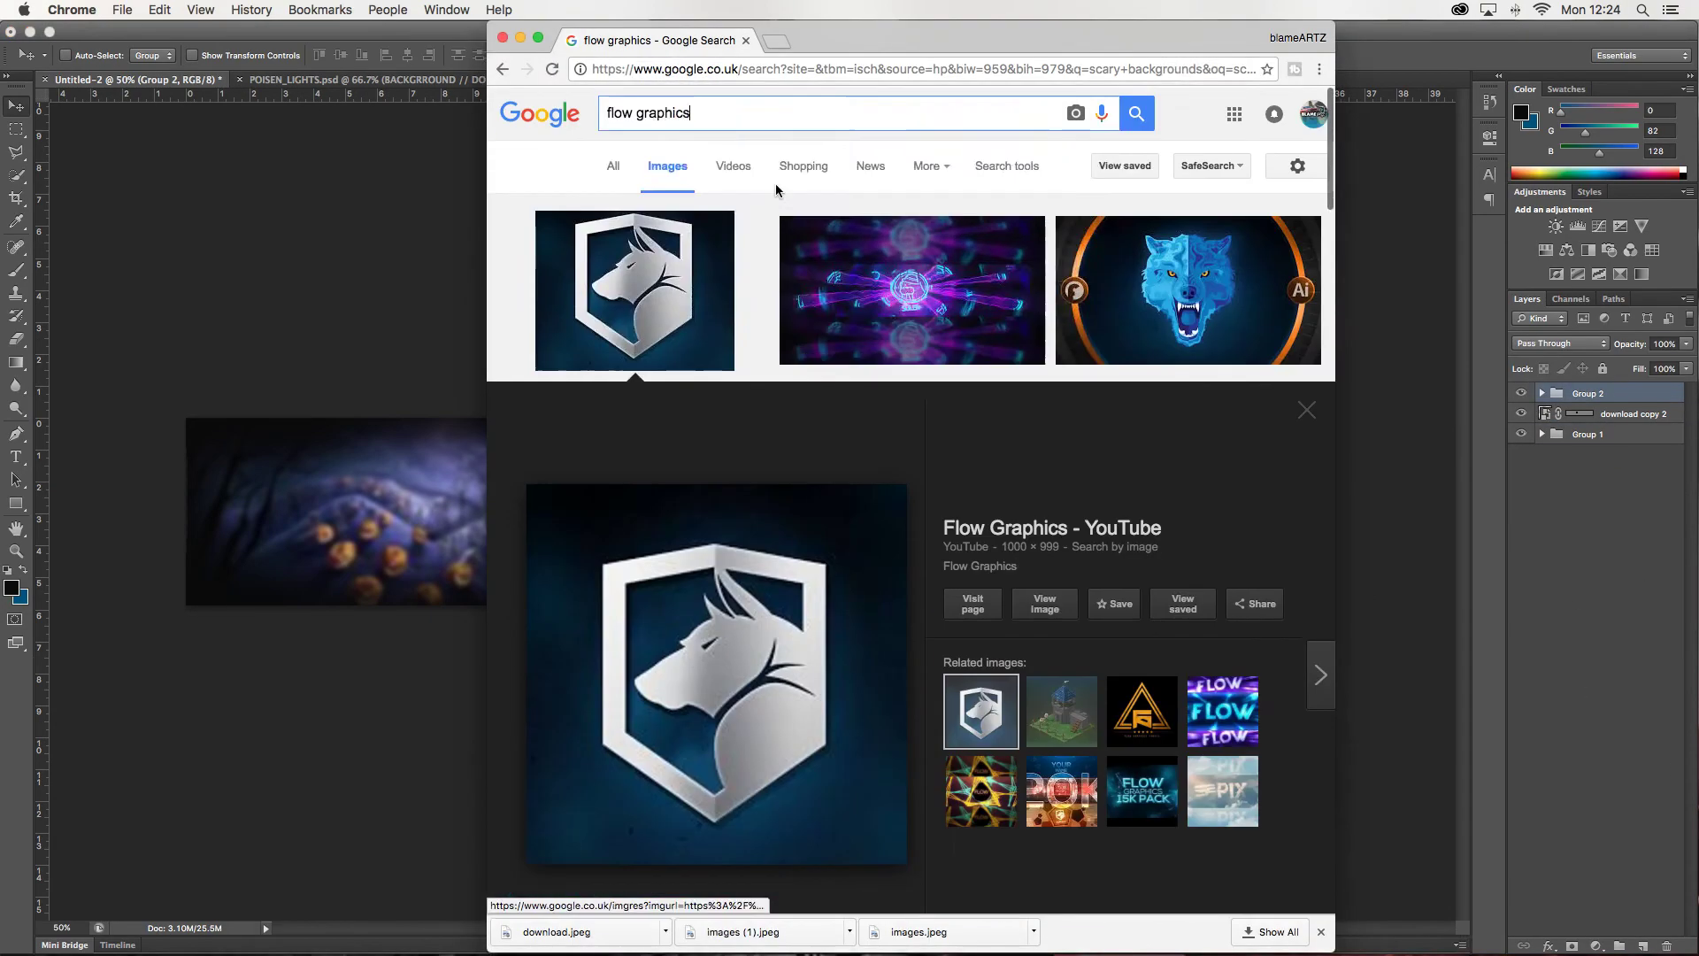
key(super+a)
text(pumpkin)
key(Return)
scroll(925, 503, down, 5)
scroll(938, 501, down, 5)
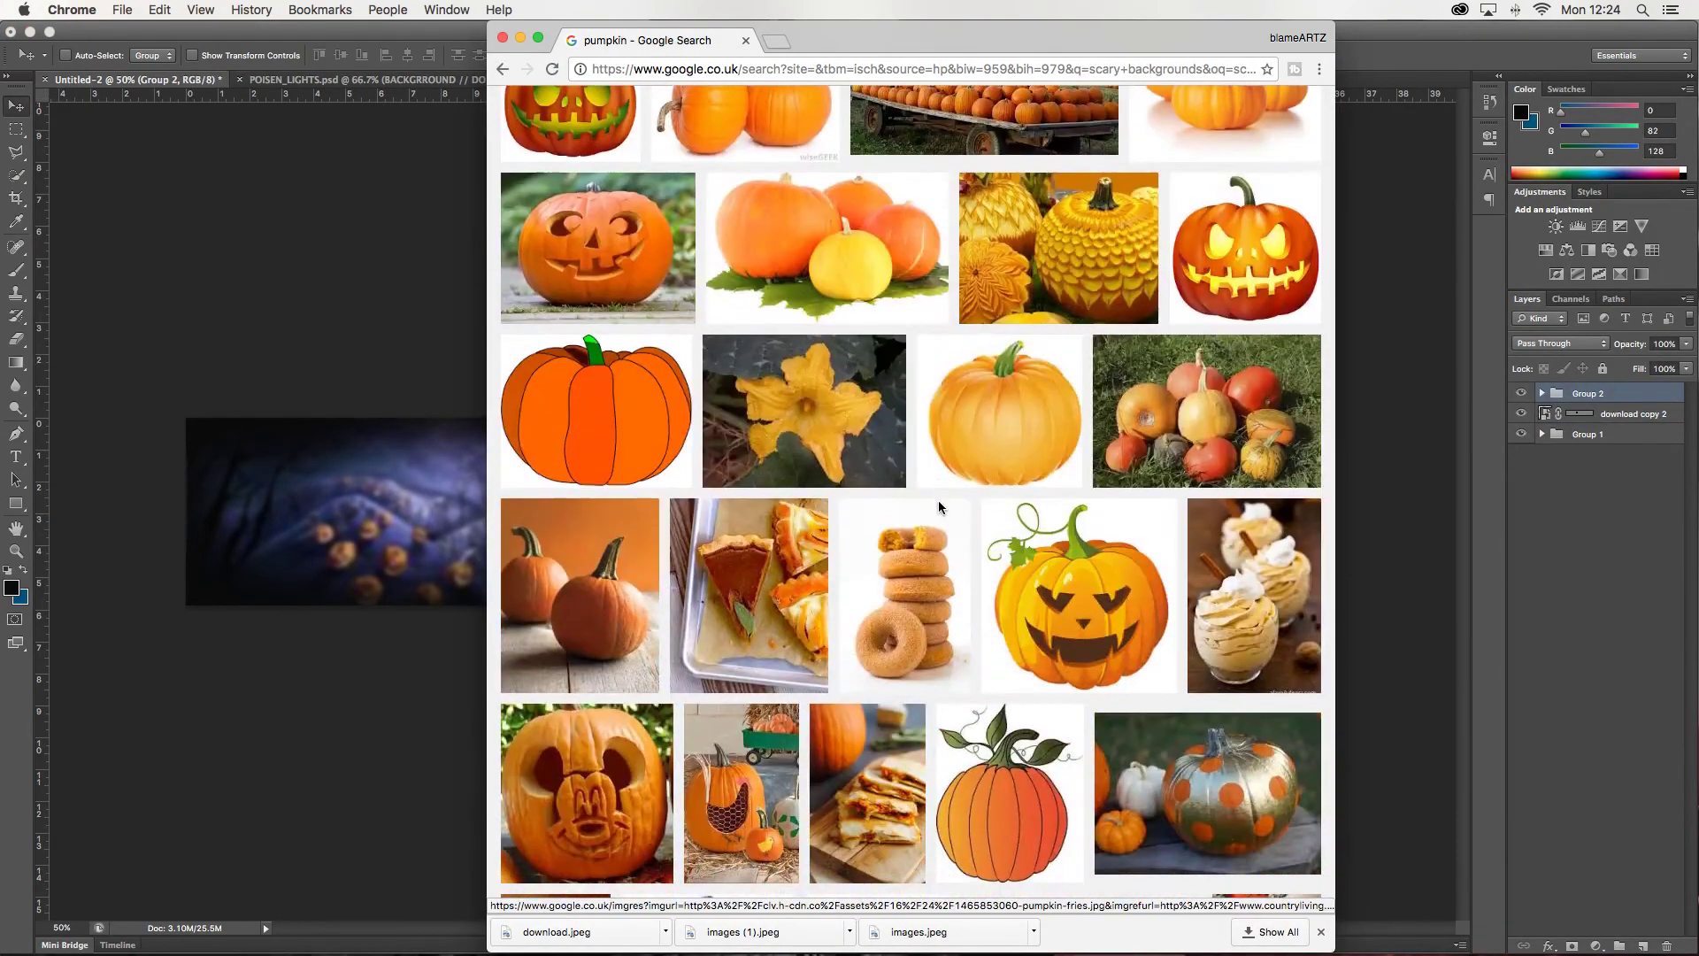
scroll(938, 501, up, 10)
click(796, 115)
text(png)
key(Return)
scroll(862, 538, down, 5)
- Try placing and tilting a three jack-o'-lanterns image in the banner, then delete it
click(655, 495)
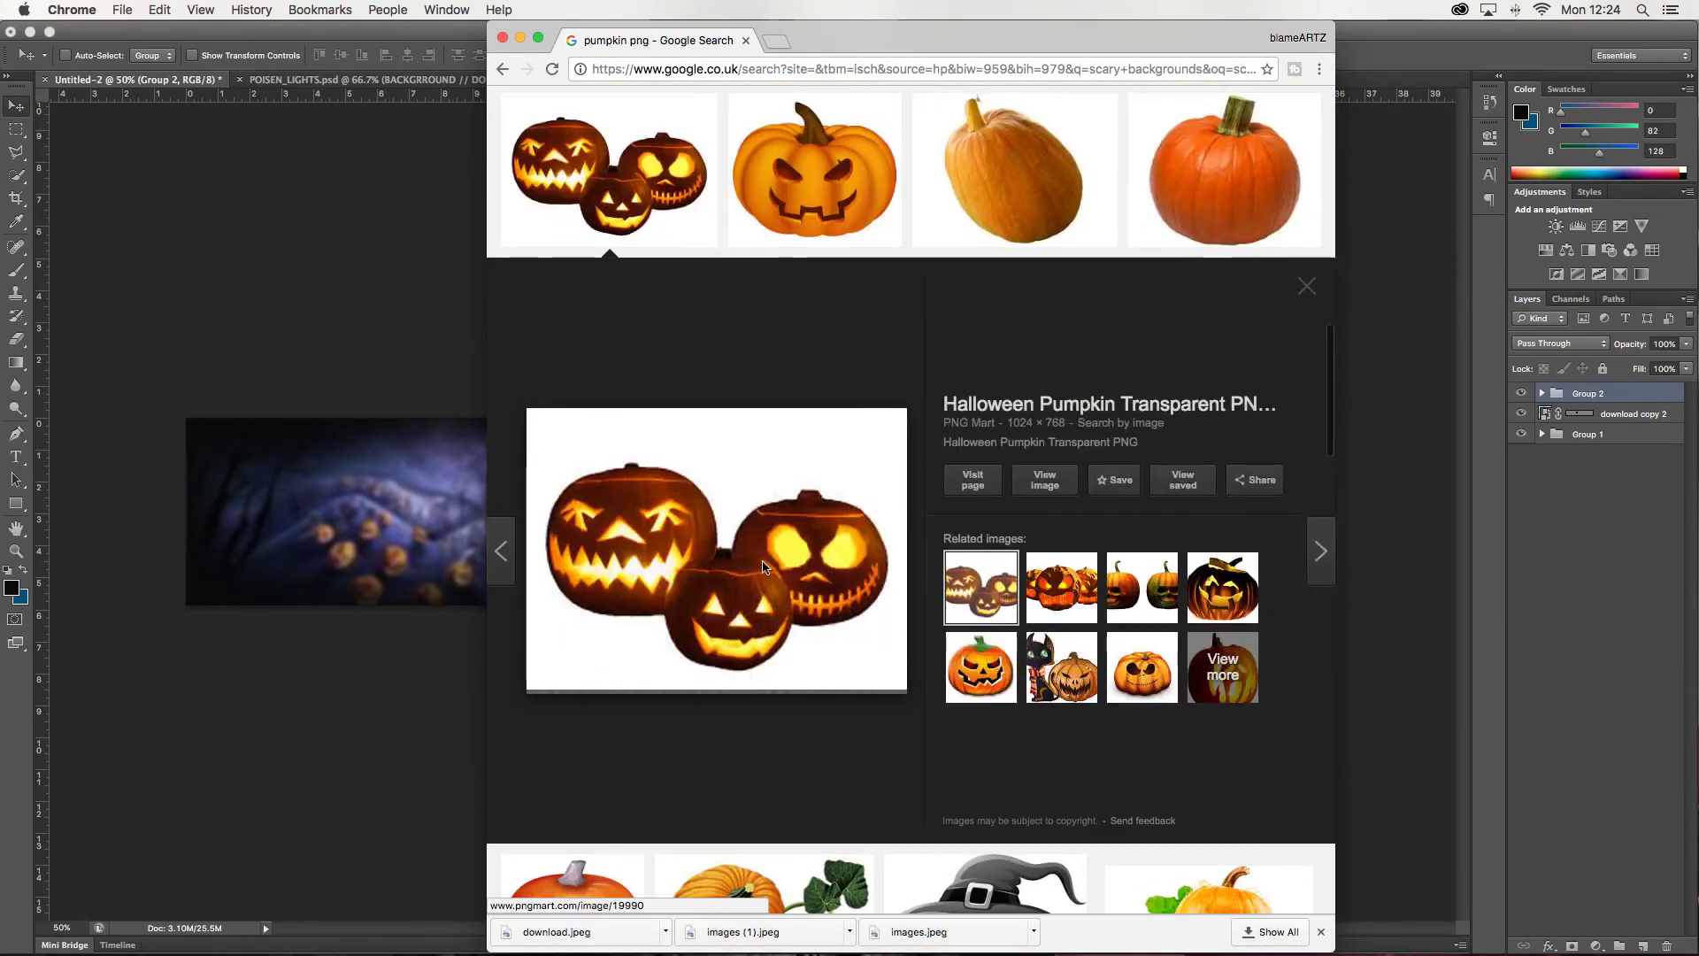
mouse_move(763, 566)
mouse_down()
mouse_move(753, 513)
mouse_move(889, 497)
mouse_up()
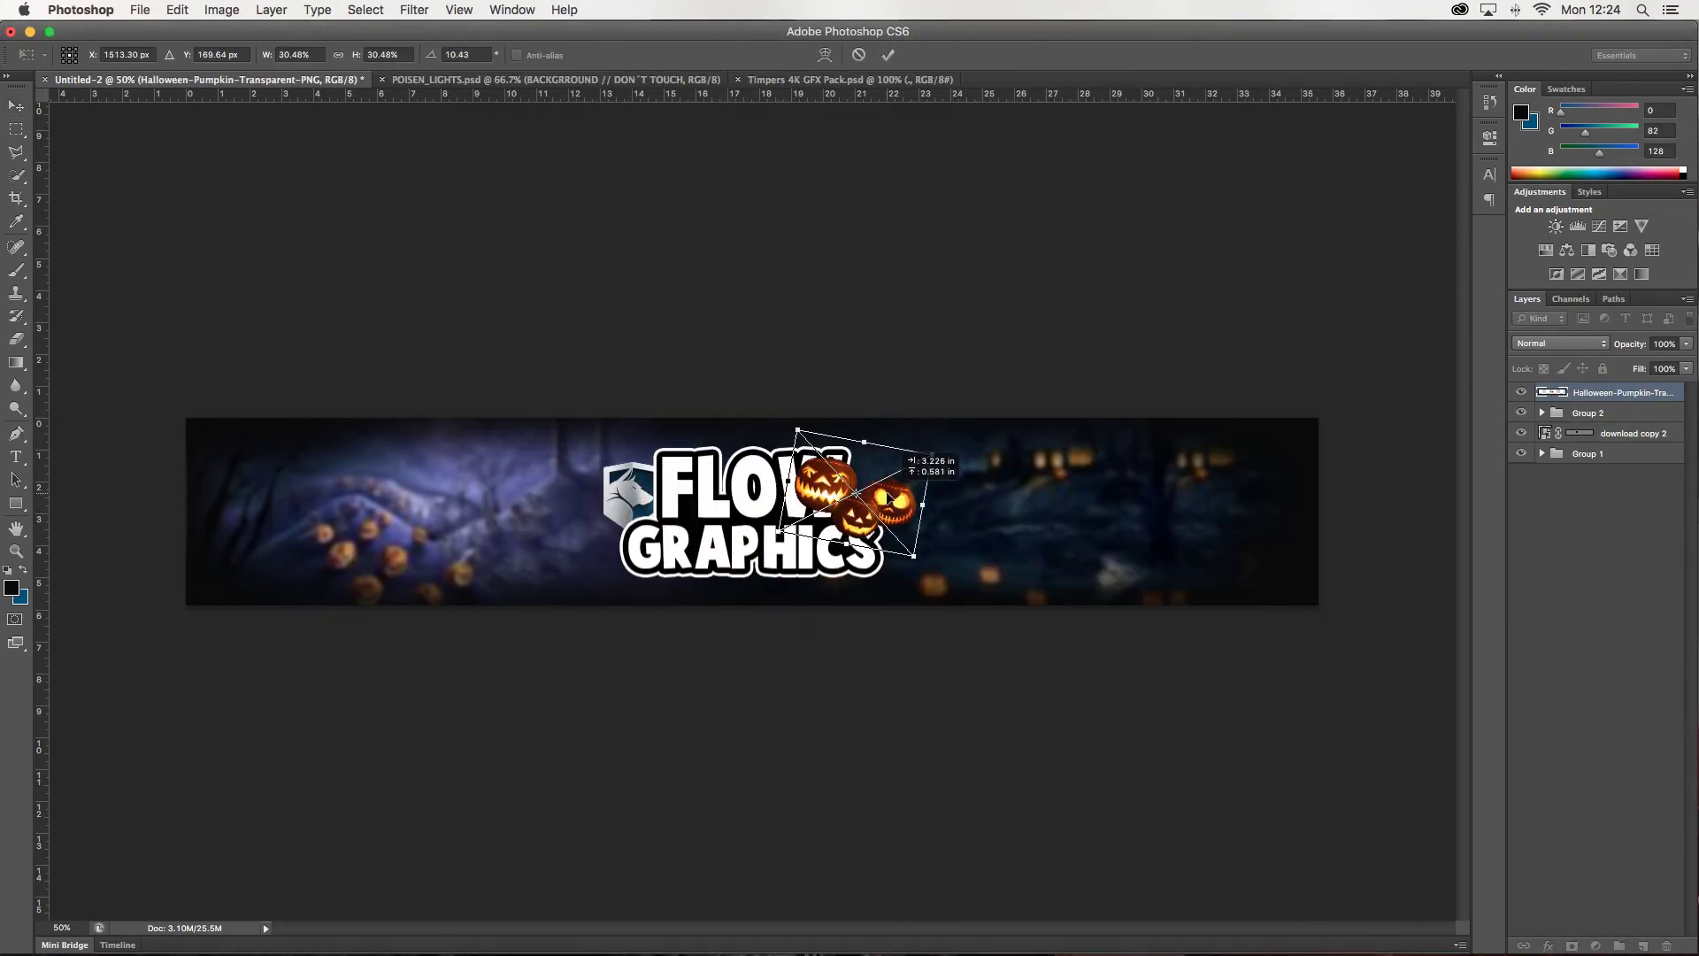
click(887, 55)
drag(1619, 391, 1650, 408)
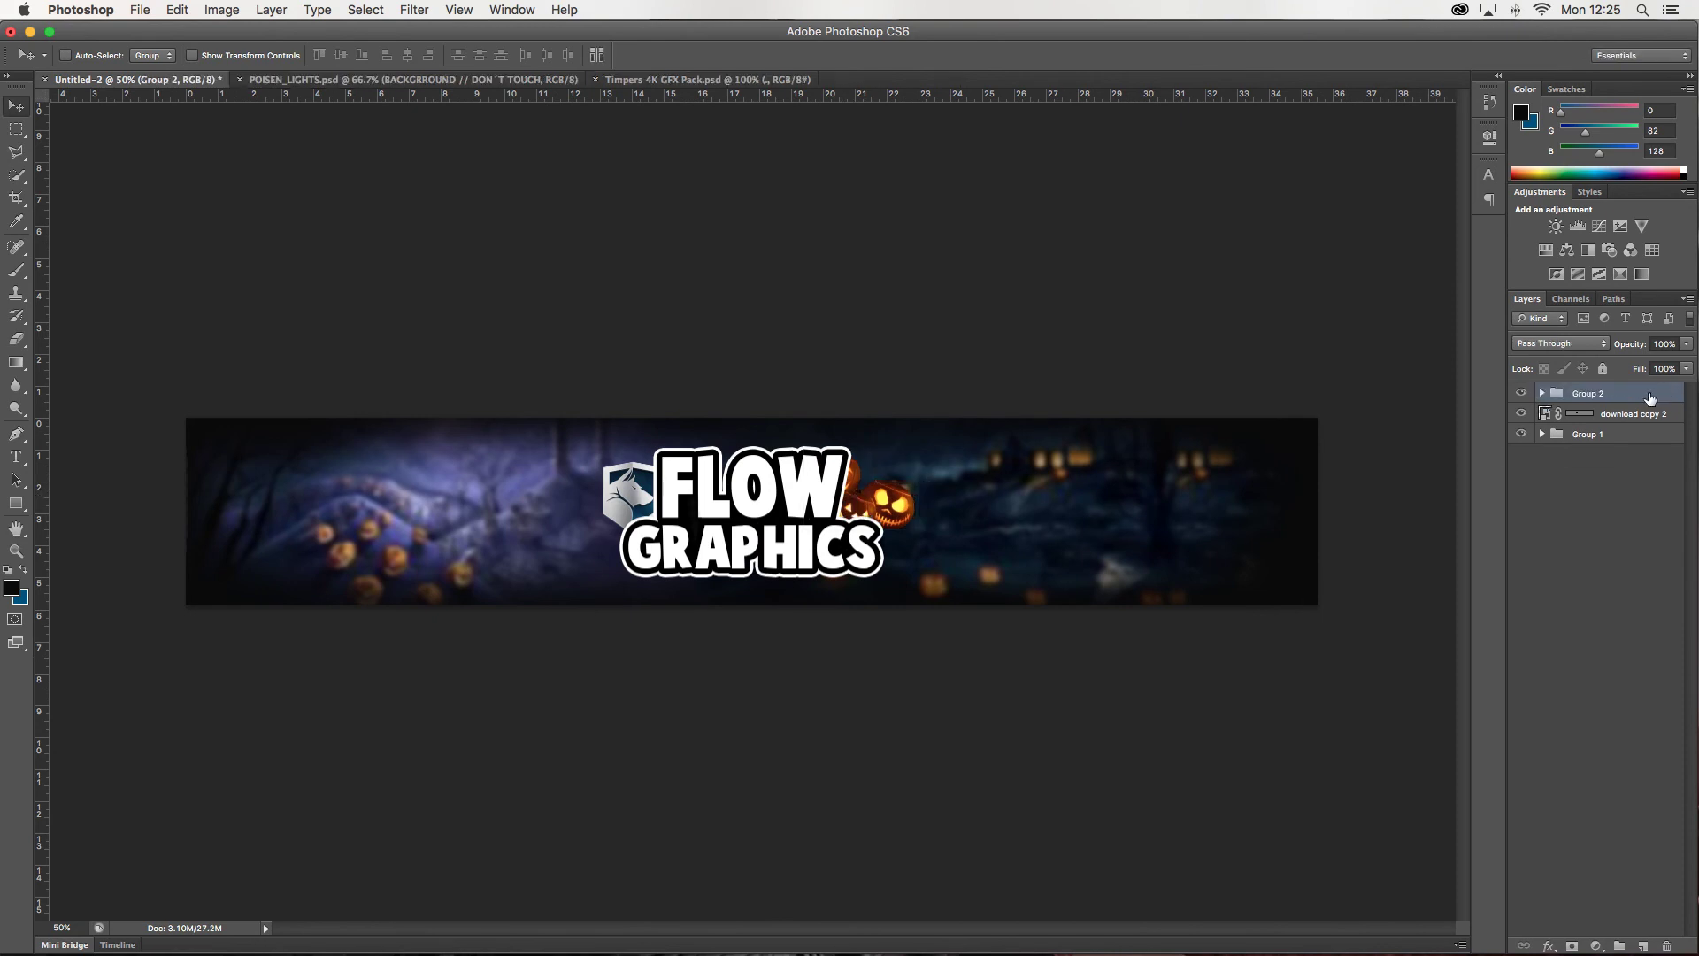
key(ctrl+z)
key(ctrl+t)
drag(1125, 436, 1127, 427)
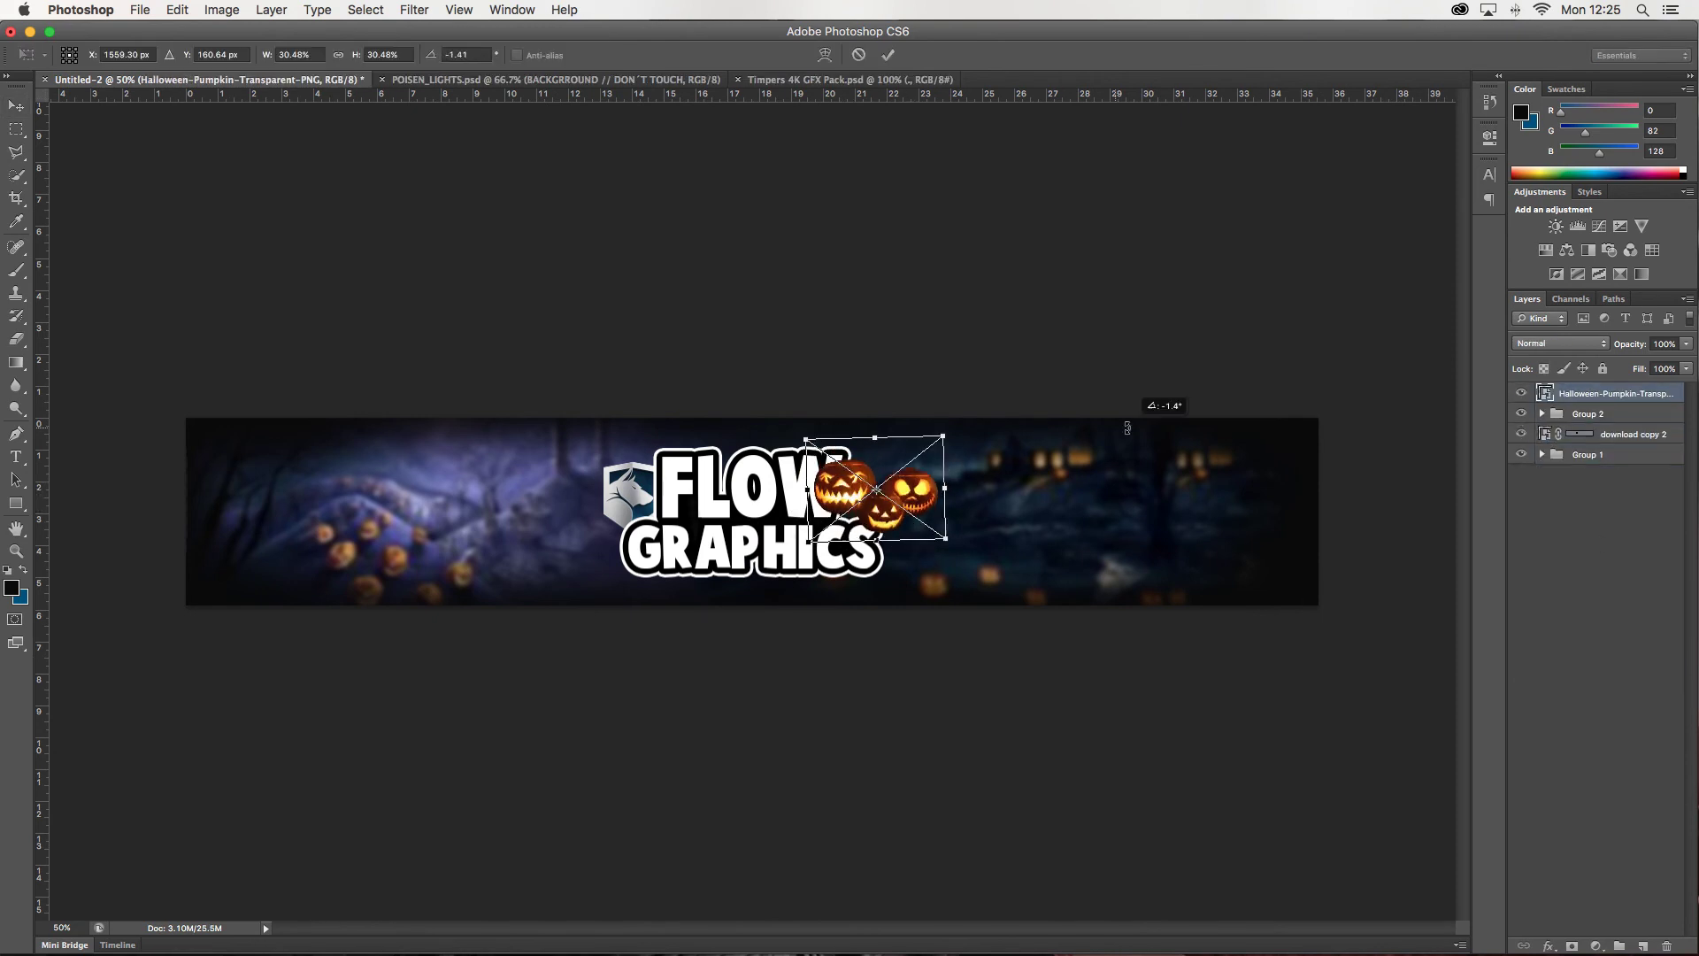
click(887, 54)
key(BackSpace)
- Search images for 'bat' and bring the black bat silhouette into the banner
click(1006, 925)
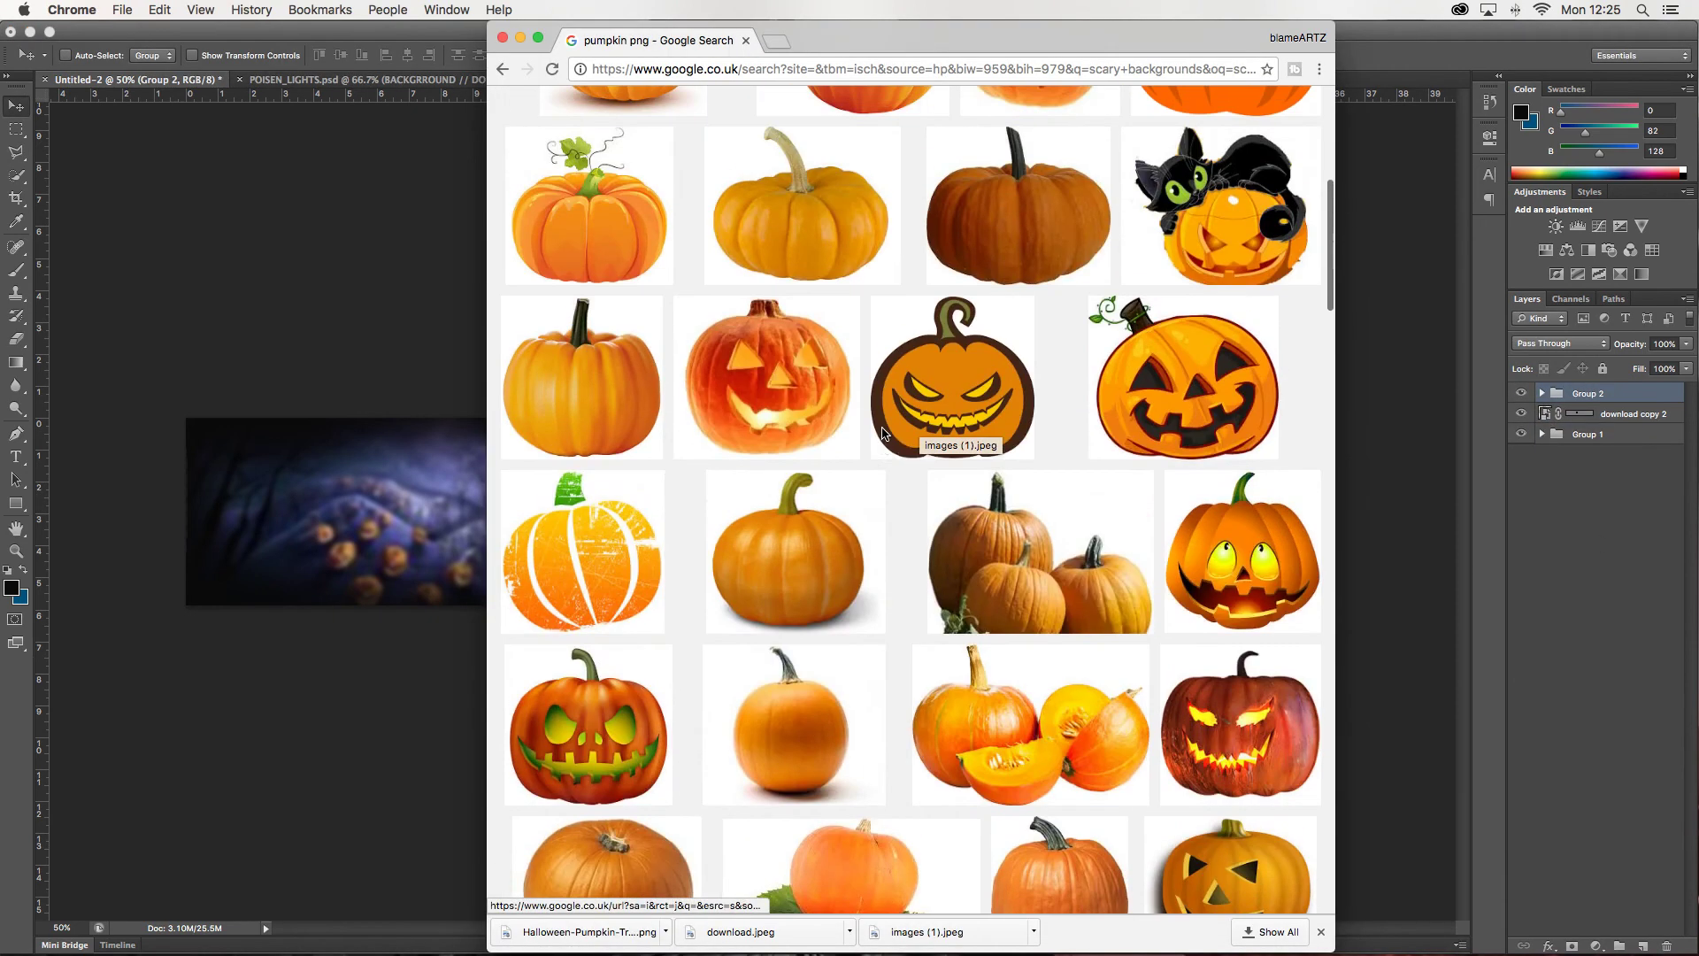
scroll(882, 434, up, 10)
triple_click(761, 109)
text(bat)
key(Down)
key(Return)
scroll(811, 541, down, 10)
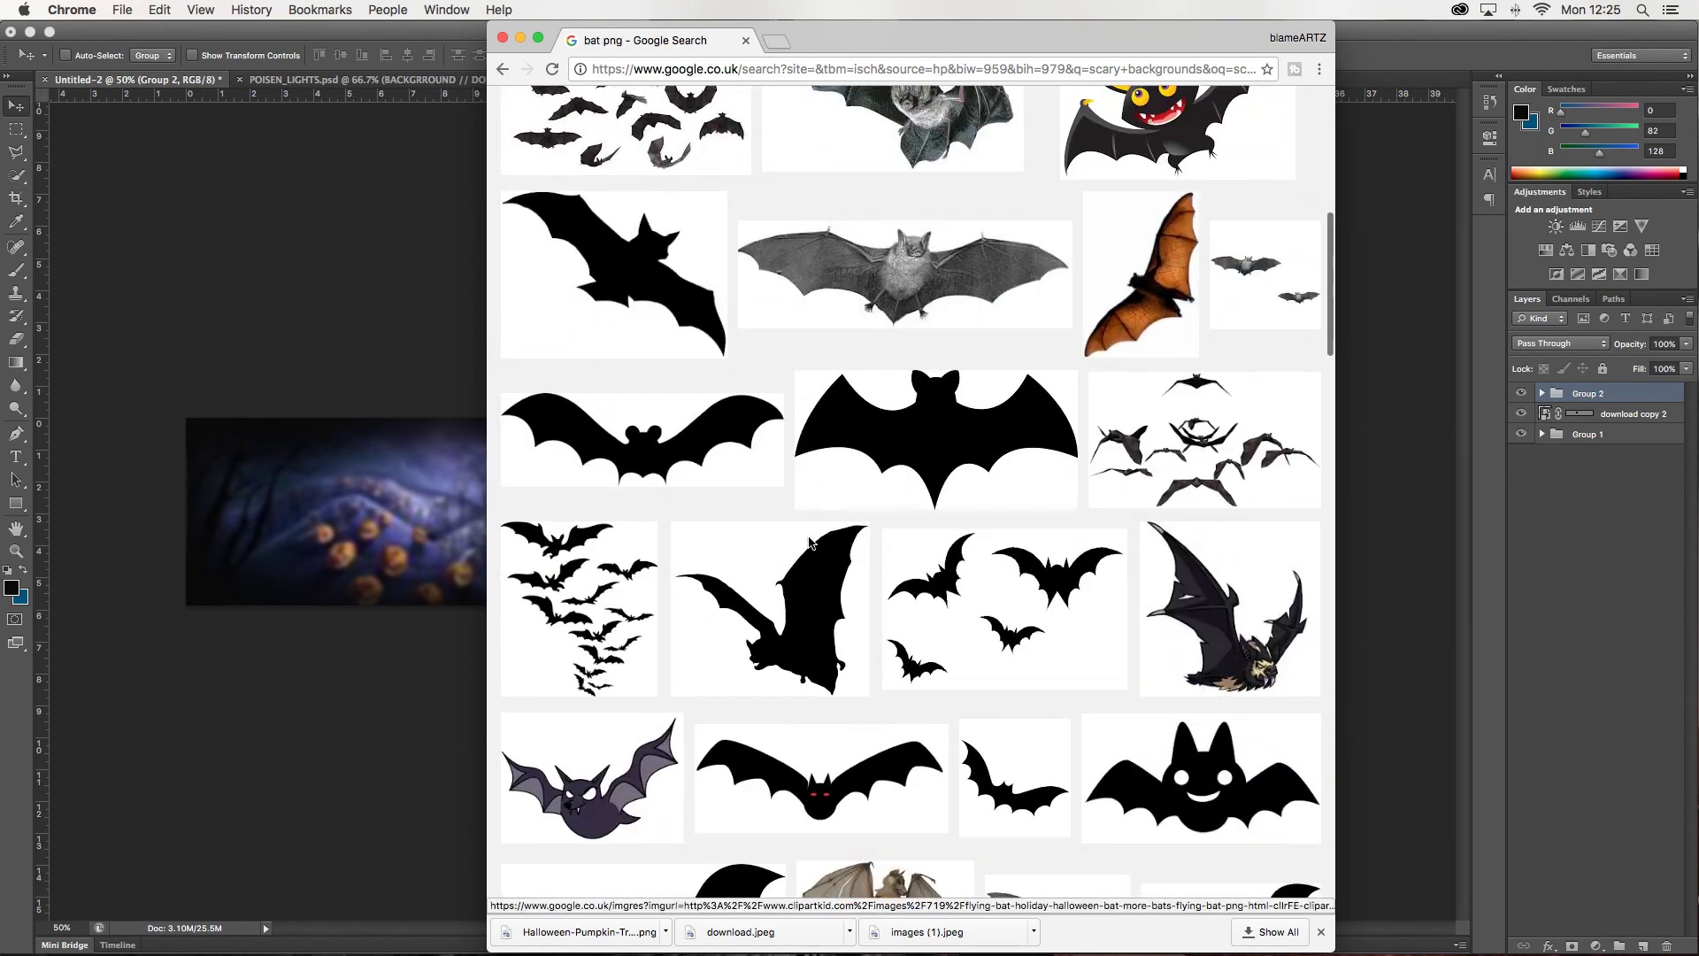
click(819, 779)
click(1559, 343)
click(1533, 456)
- Set the bat layer to Multiply, then rotate and shrink it with Free Transform
click(1559, 343)
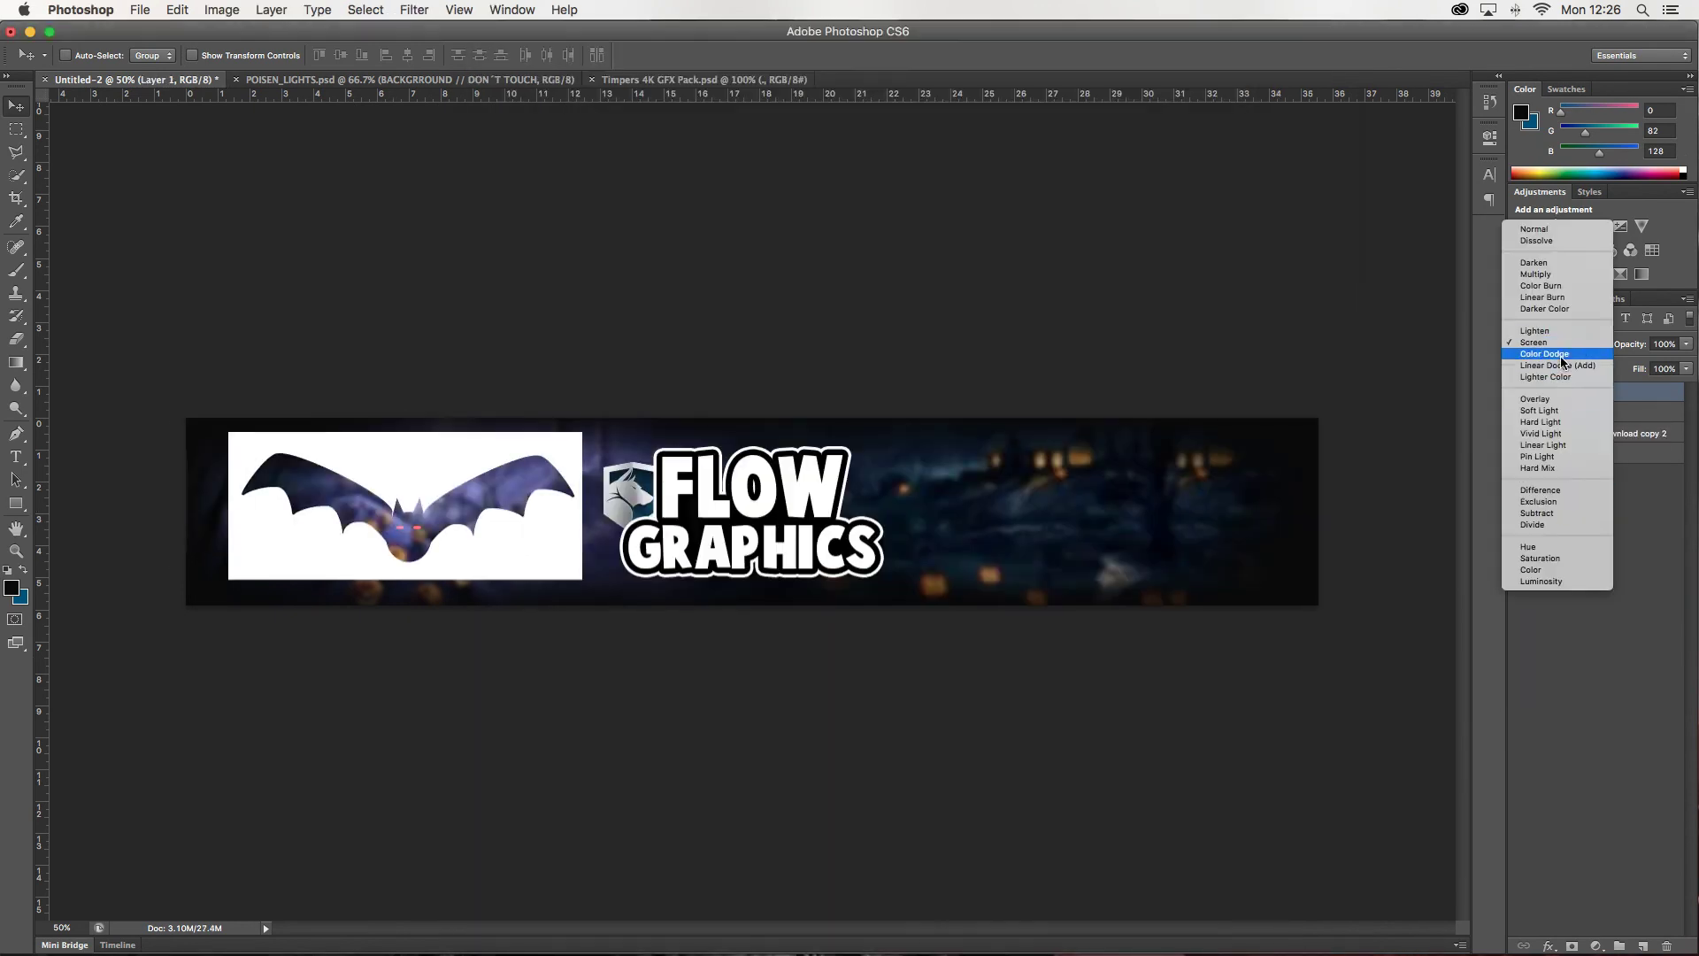
click(1535, 274)
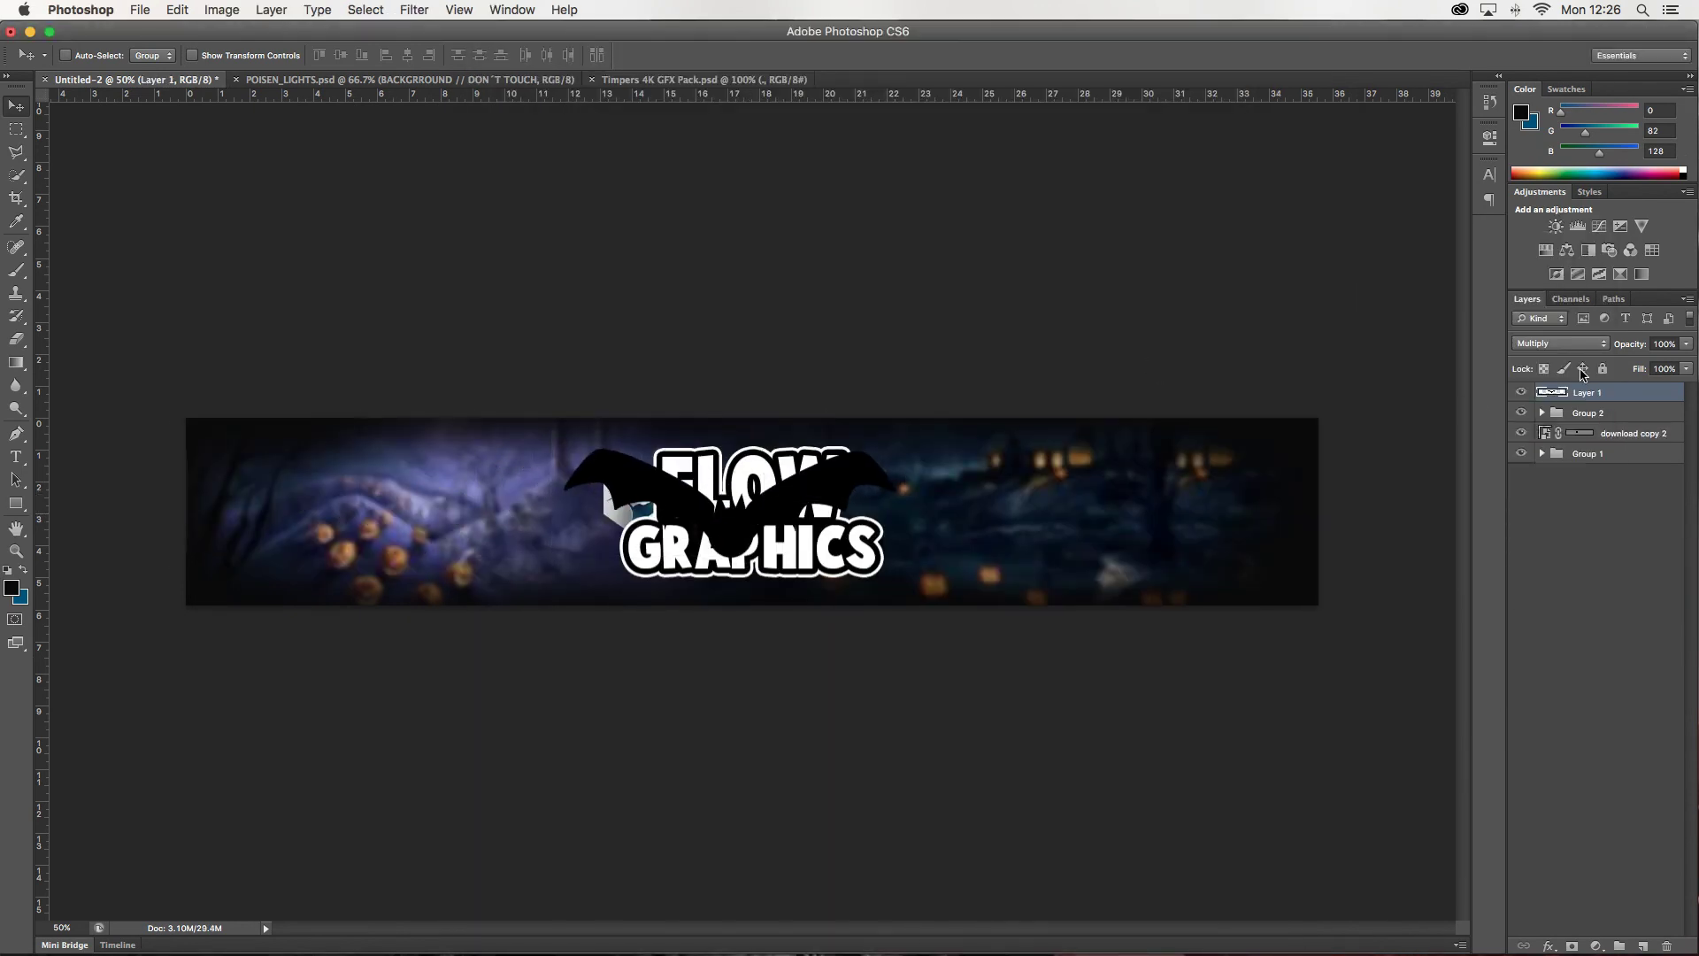
key(ctrl+g)
key(ctrl+t)
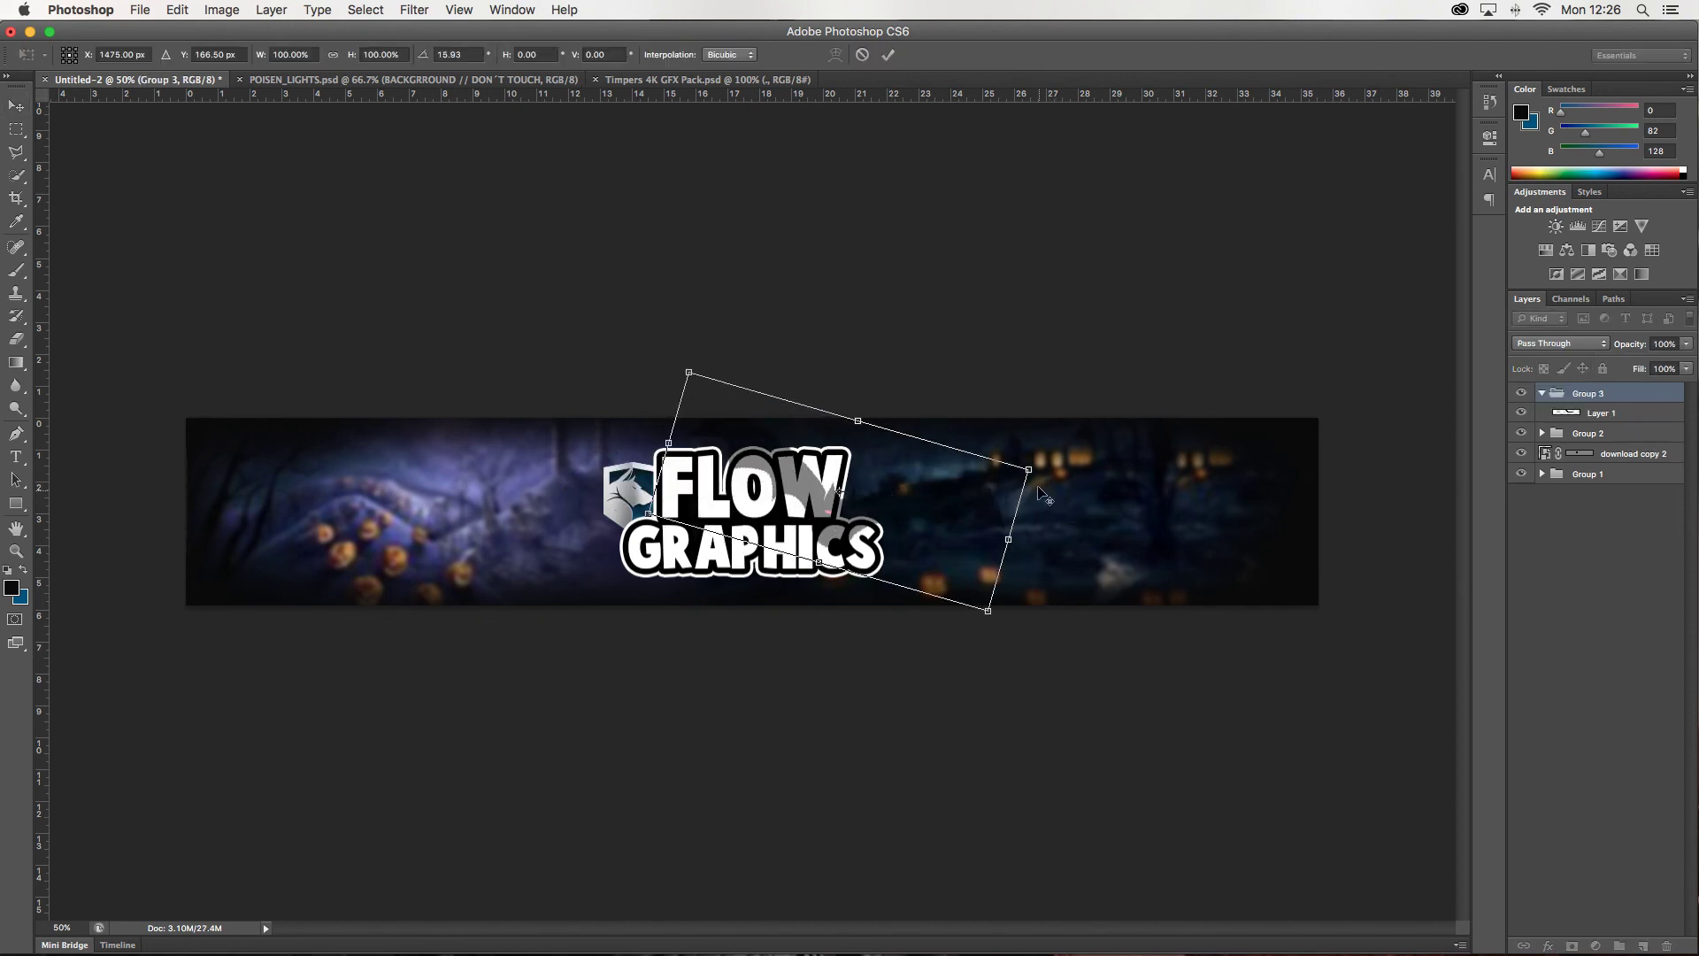
drag(978, 626, 948, 607)
key(Return)
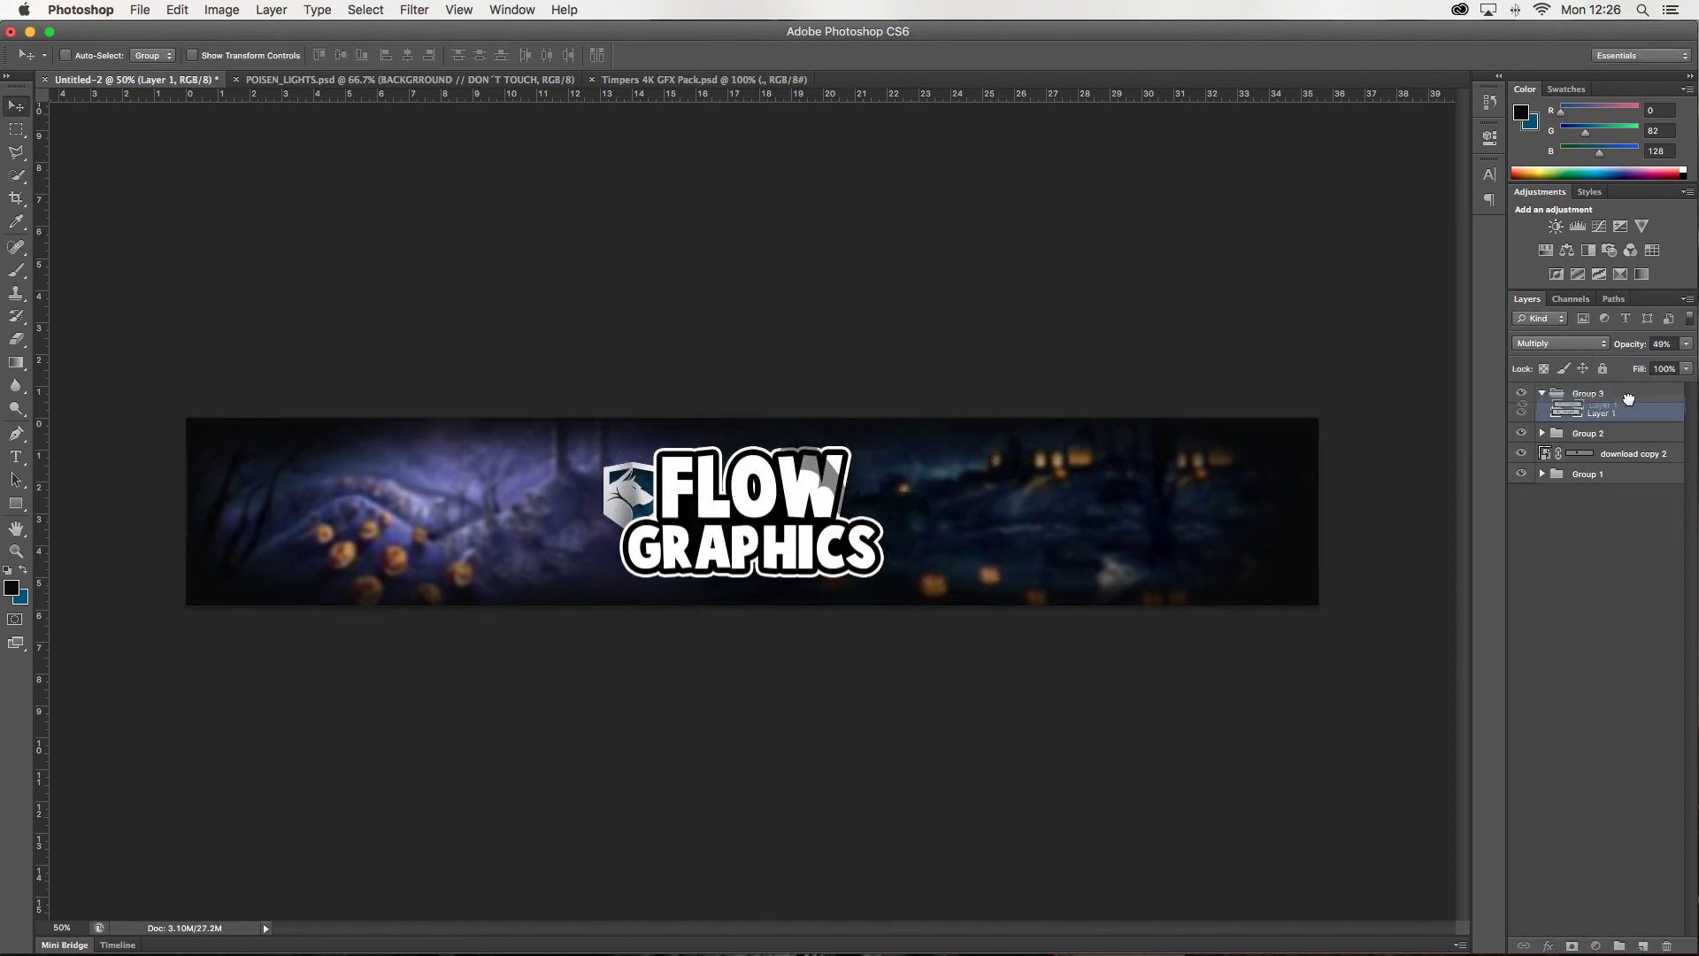
- Move the bat out of its group, delete the empty group, and position it behind FLOW
drag(1628, 412, 1628, 389)
click(1593, 412)
key(Delete)
click(1633, 392)
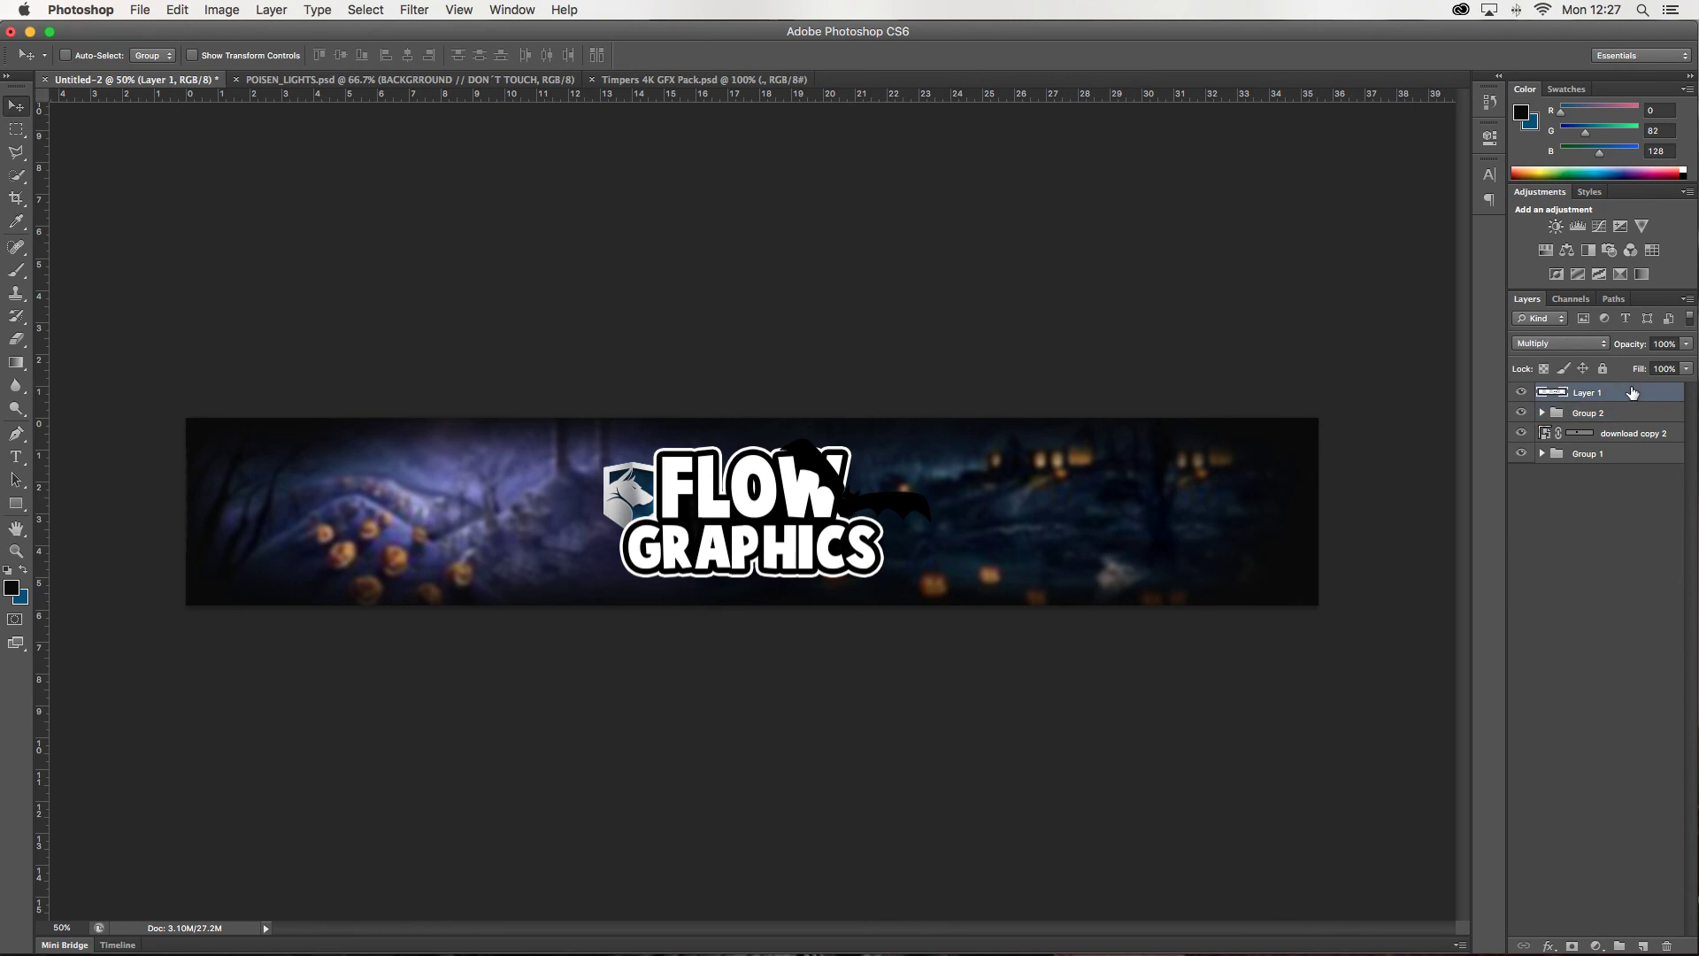
drag(856, 497, 839, 480)
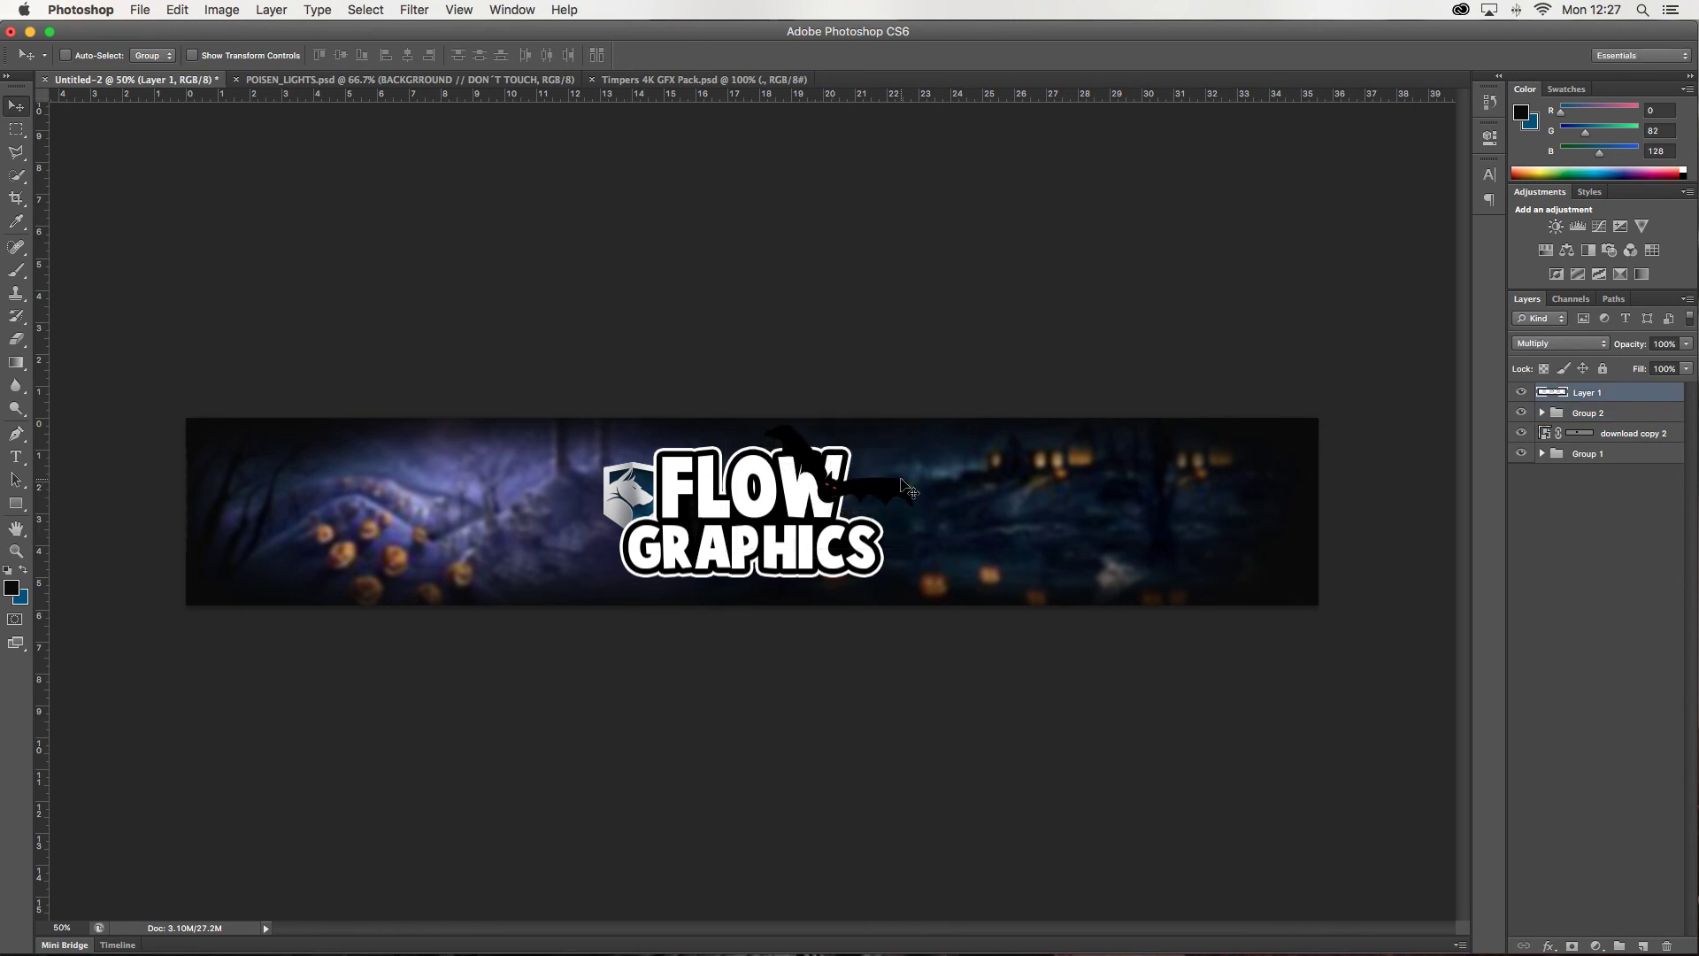